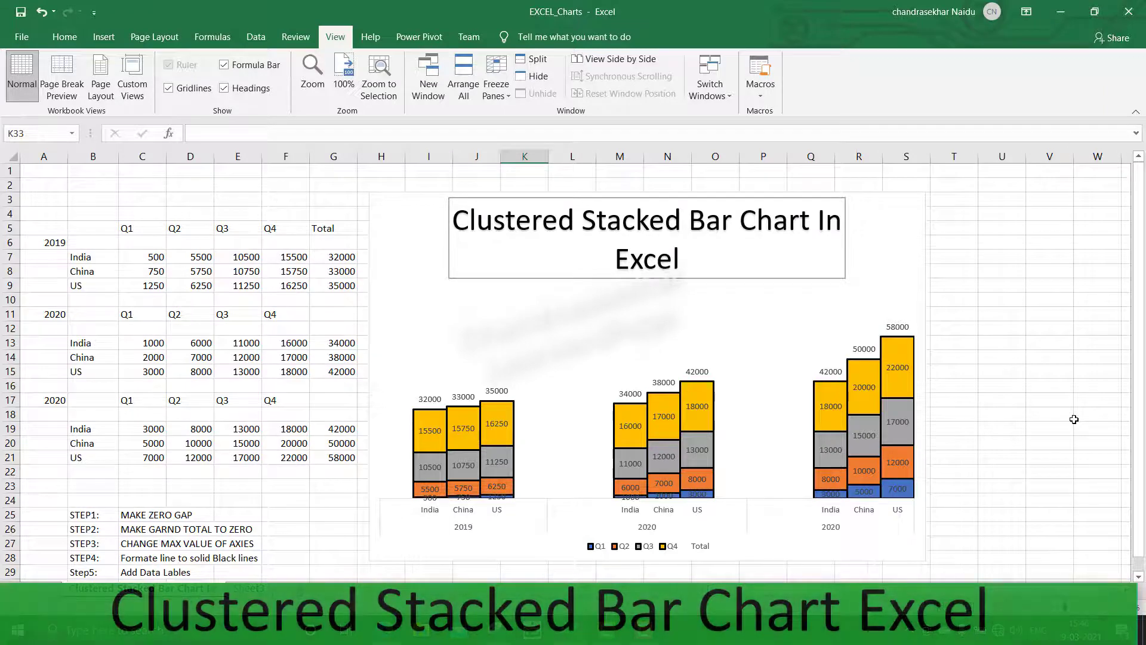
pyautogui.click(954, 314)
pyautogui.hotkey('alt', 'n')
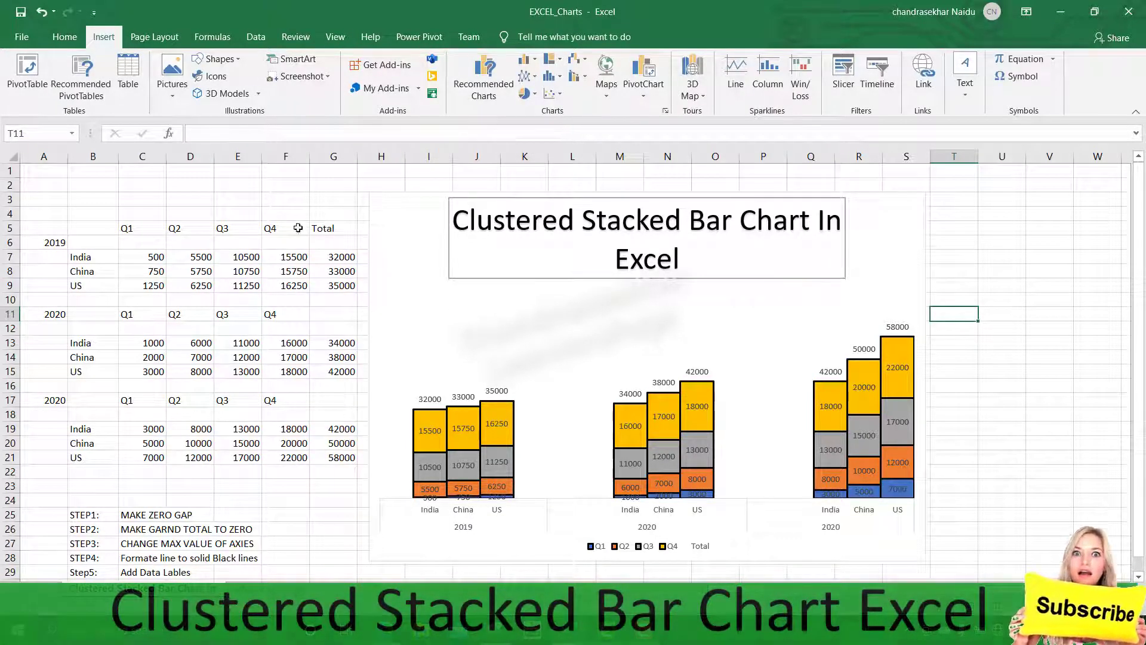
pyautogui.moveTo(84, 230); pyautogui.dragTo(323, 285)
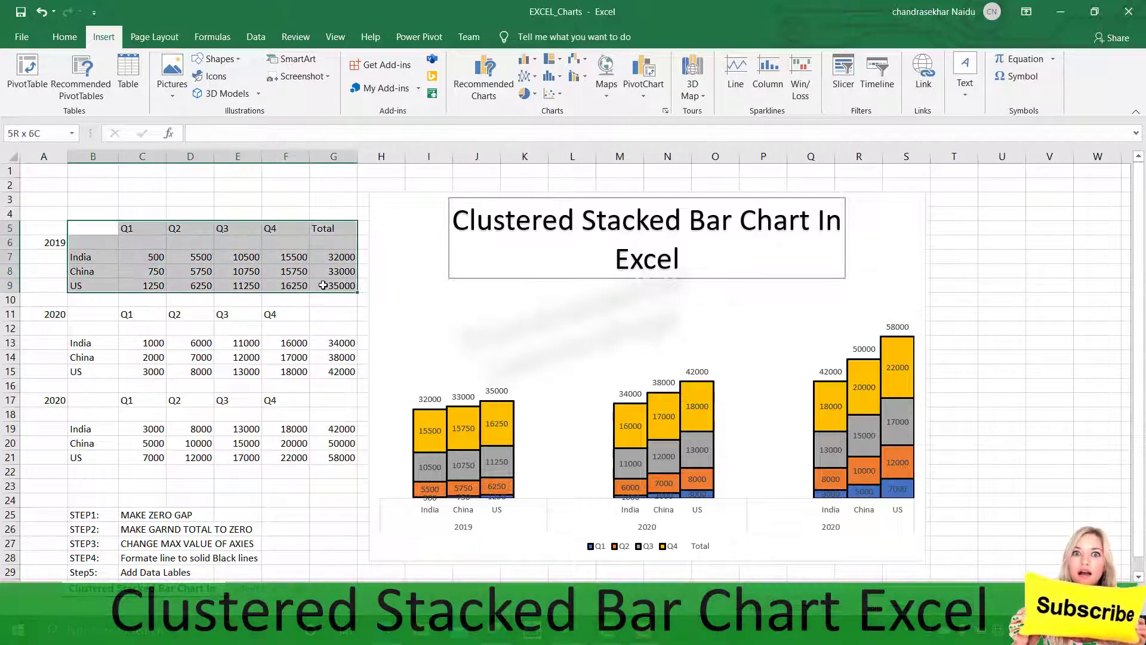
pyautogui.click(533, 60)
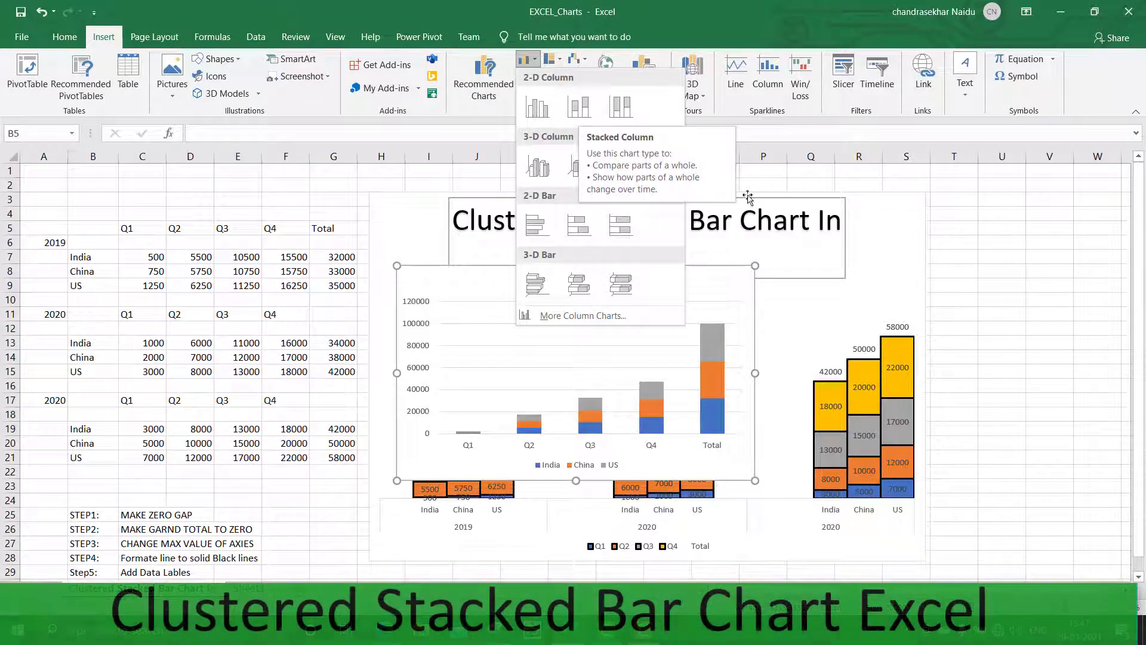
pyautogui.click(958, 268)
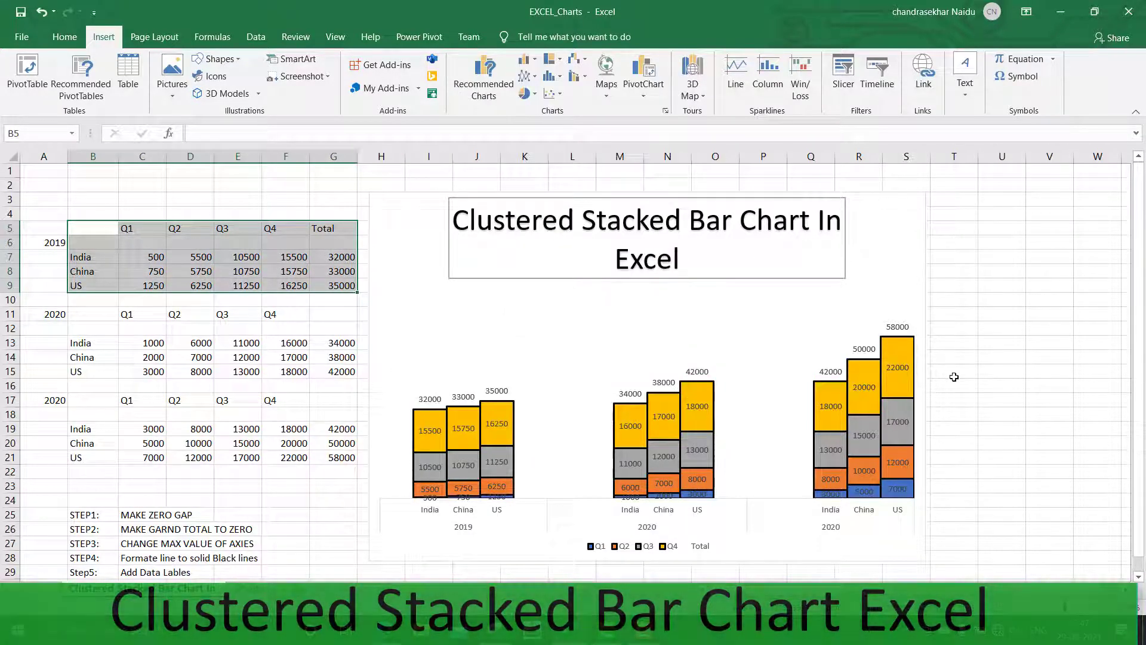
pyautogui.click(940, 422)
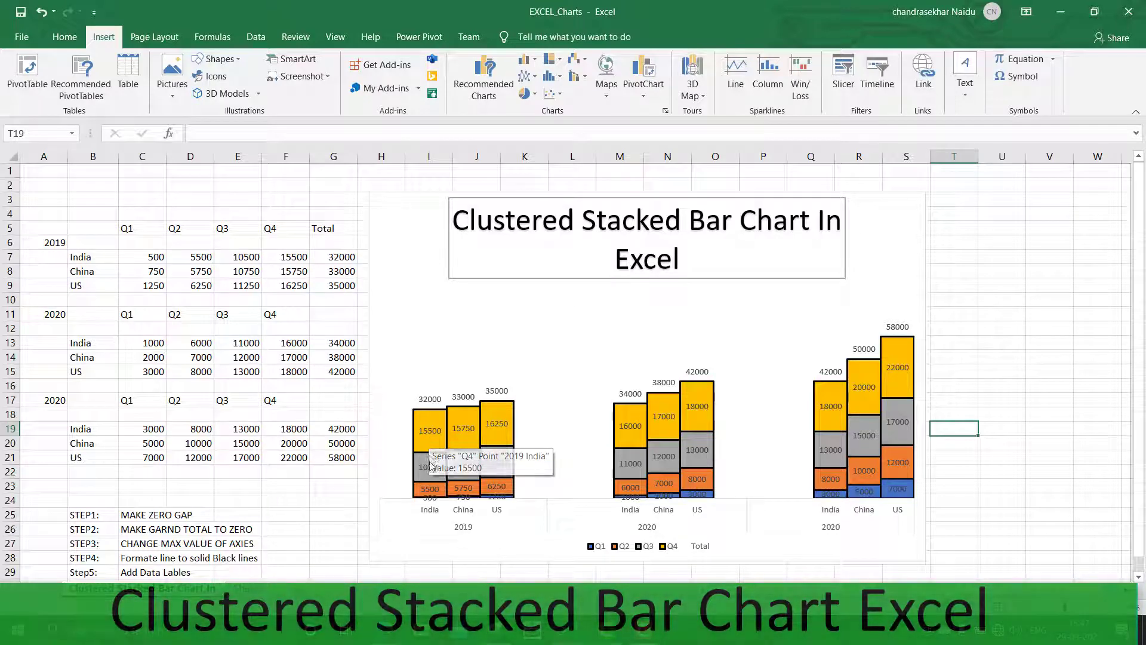
# Switch to the Sheet4 worksheet holding the three yearly quarterly data tables
pyautogui.click(352, 503)
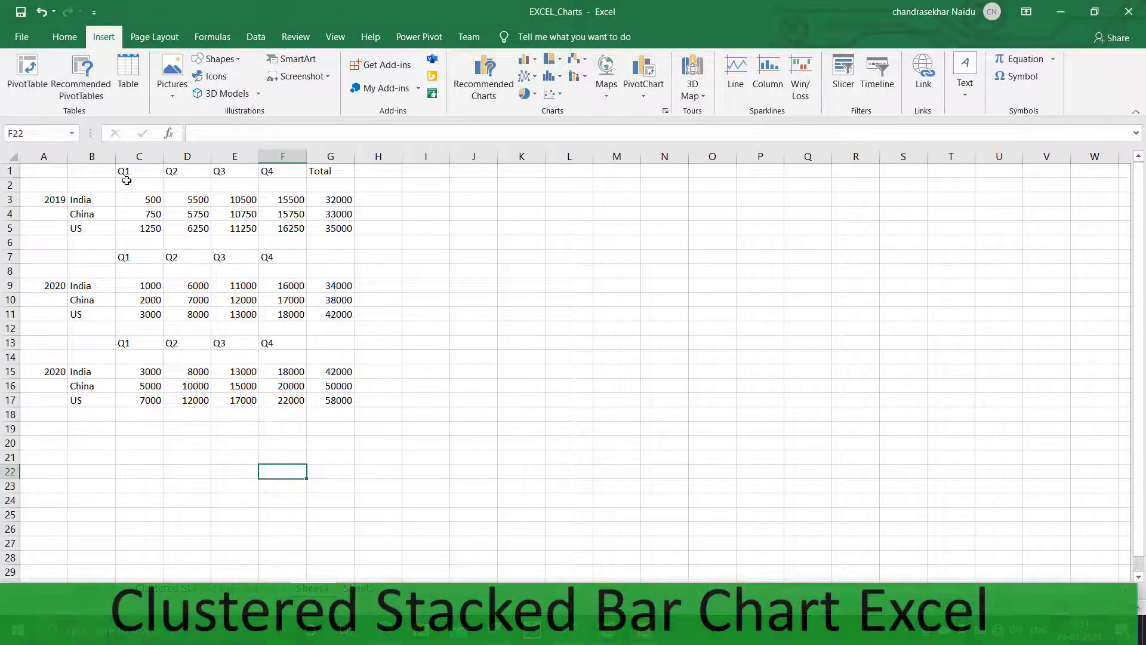
pyautogui.moveTo(80, 172); pyautogui.dragTo(329, 400)
pyautogui.moveTo(37, 172); pyautogui.dragTo(326, 399)
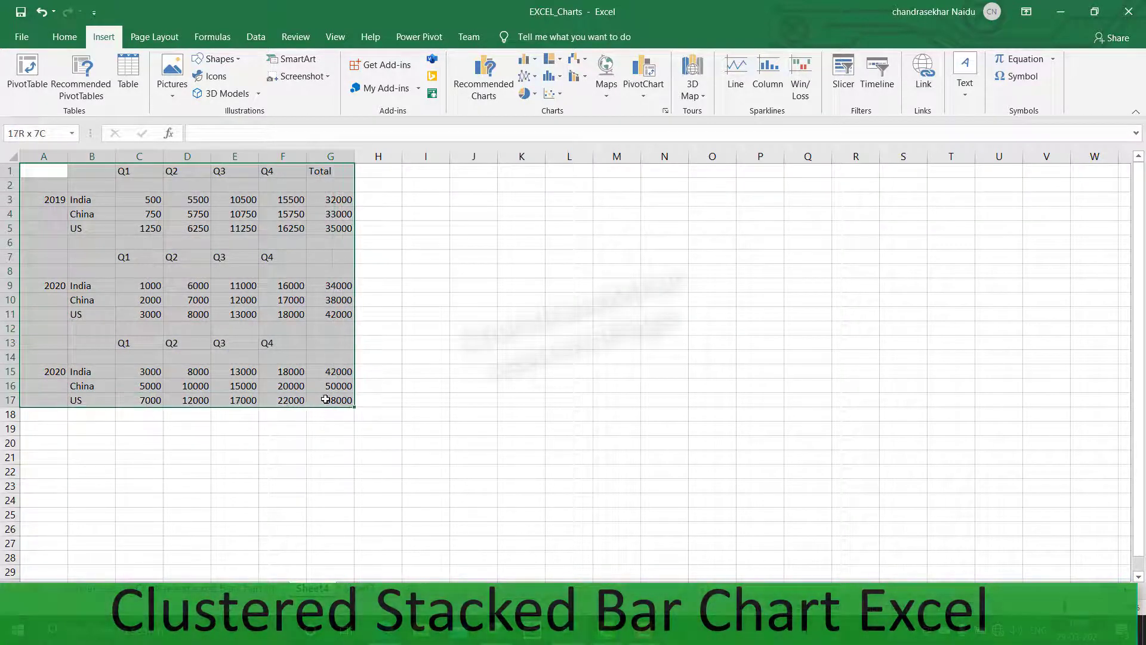
pyautogui.click(522, 341)
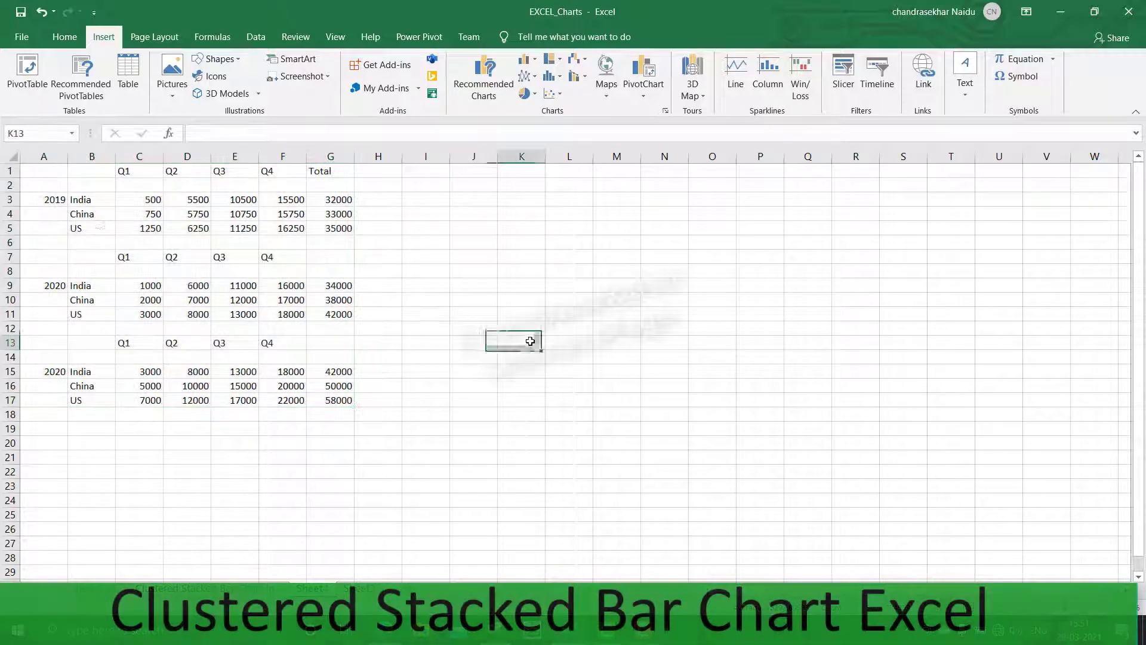
# Change the third table's year label from the duplicate to 2021
pyautogui.click(12, 273)
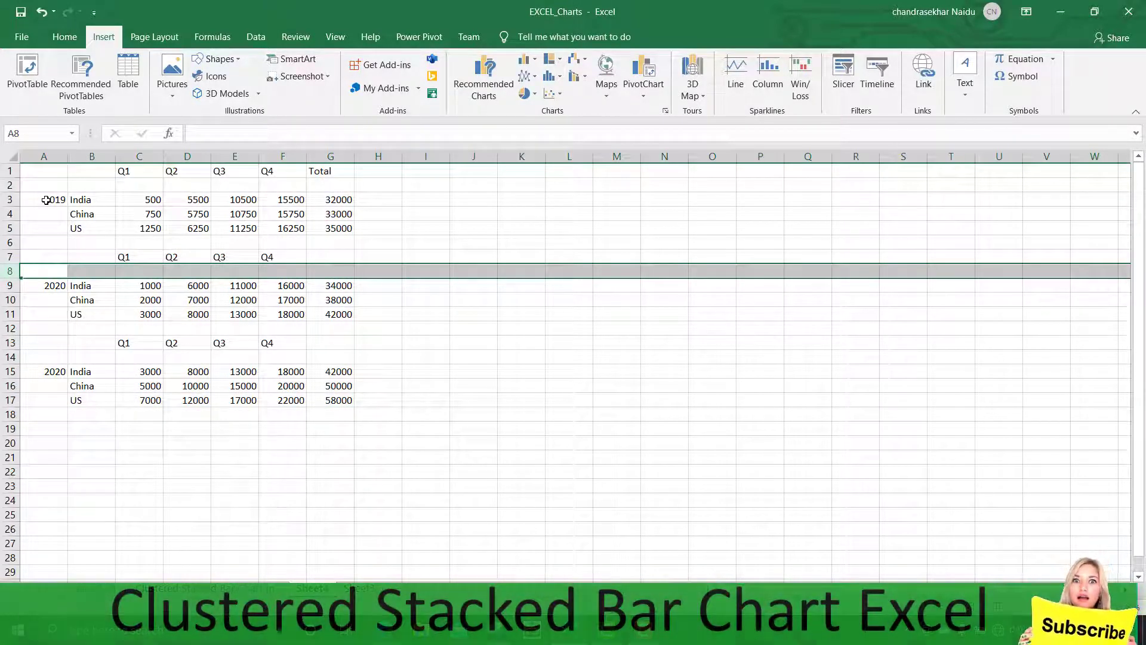
pyautogui.click(10, 357)
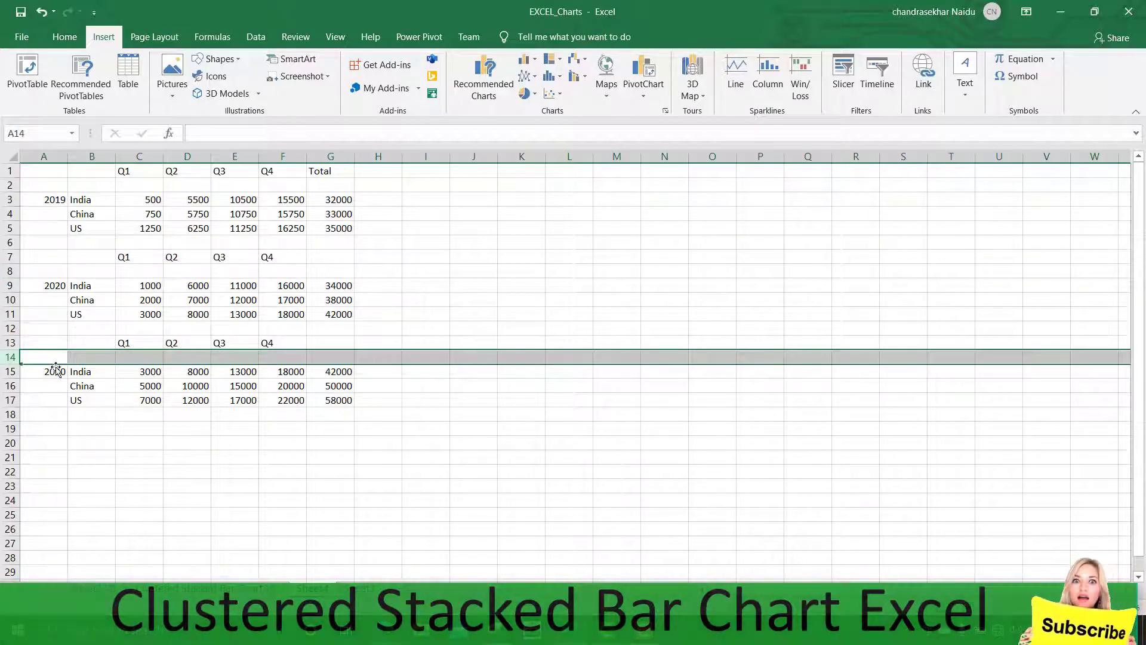
pyautogui.click(55, 370)
pyautogui.click(226, 139)
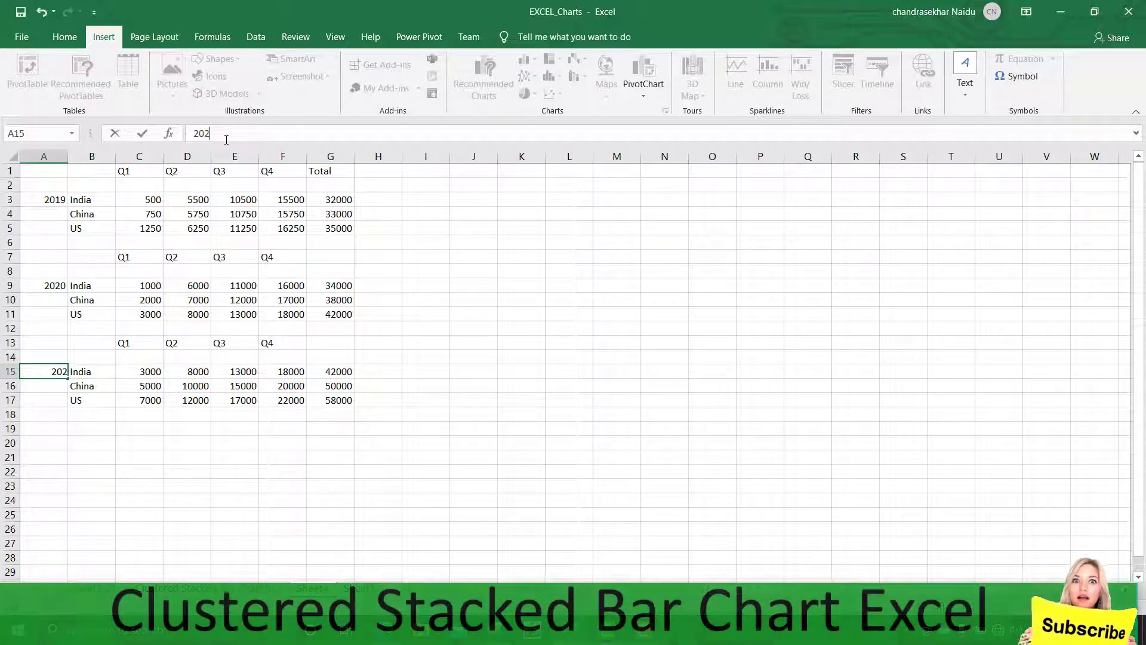
pyautogui.write('1')
pyautogui.press('Return')
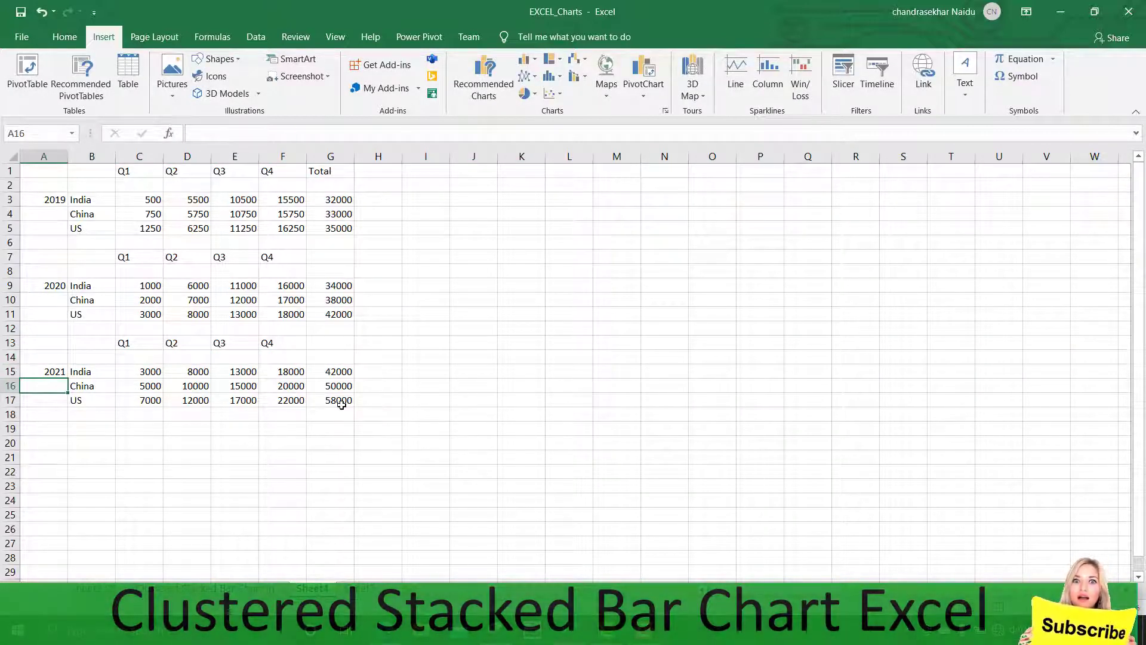
# Insert a stacked column chart from the range C1:G17 and enlarge the chart
pyautogui.moveTo(342, 405); pyautogui.dragTo(123, 168)
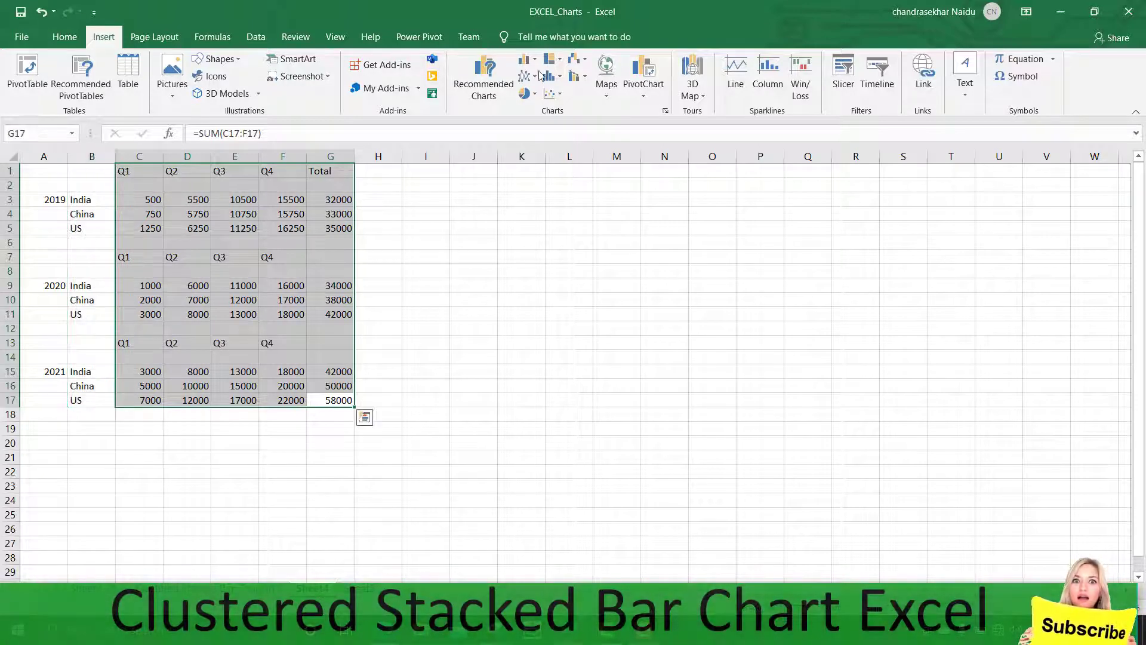
pyautogui.click(535, 61)
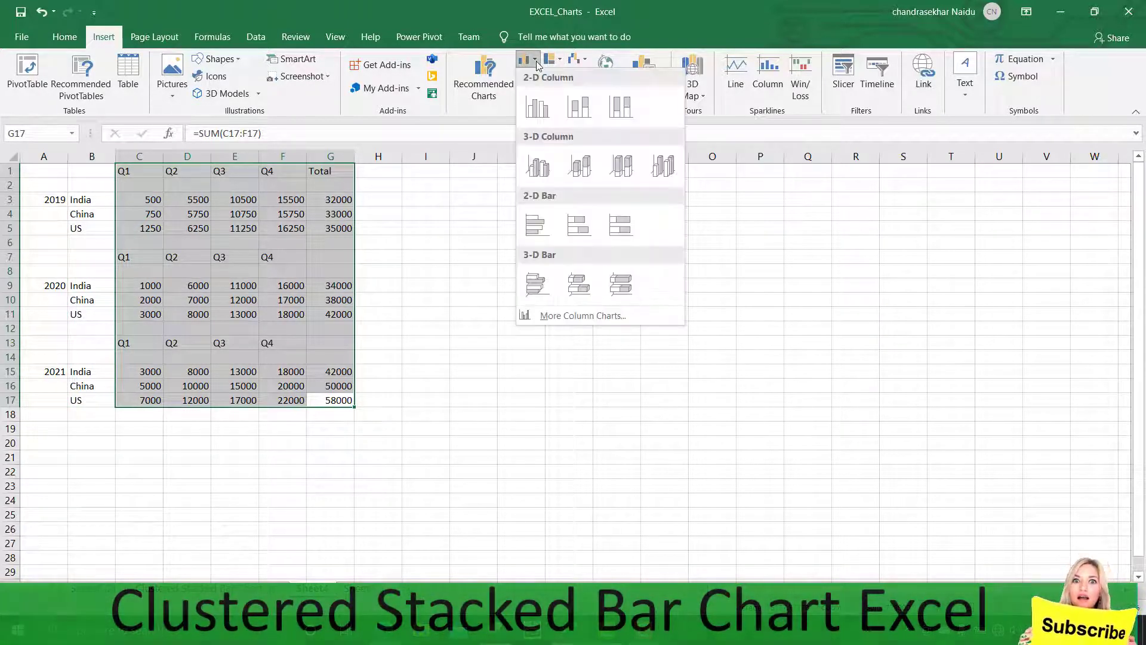
pyautogui.click(584, 109)
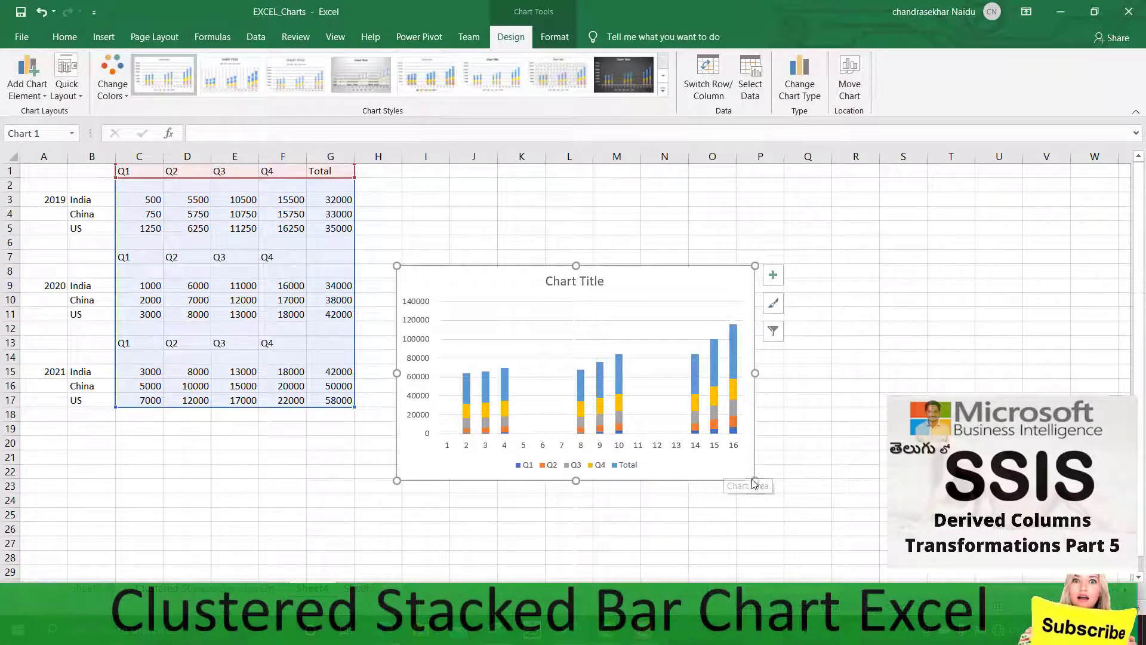
pyautogui.moveTo(755, 481); pyautogui.dragTo(852, 508)
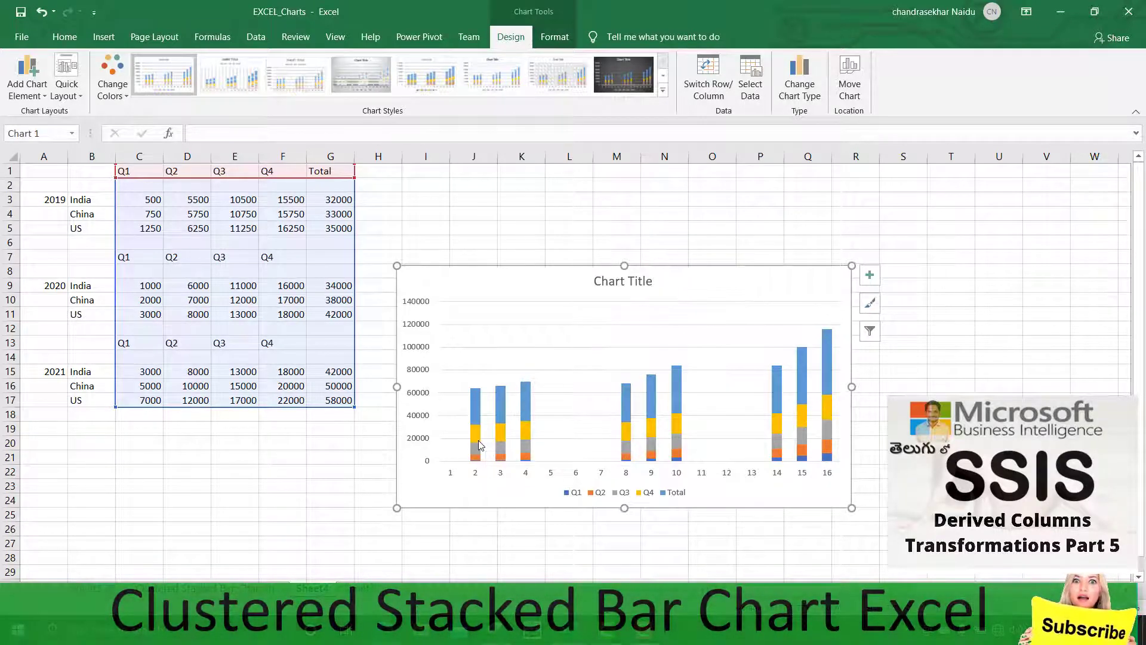
# Set the Total series' gap width to 0% and close the formatting pane
pyautogui.click(479, 444)
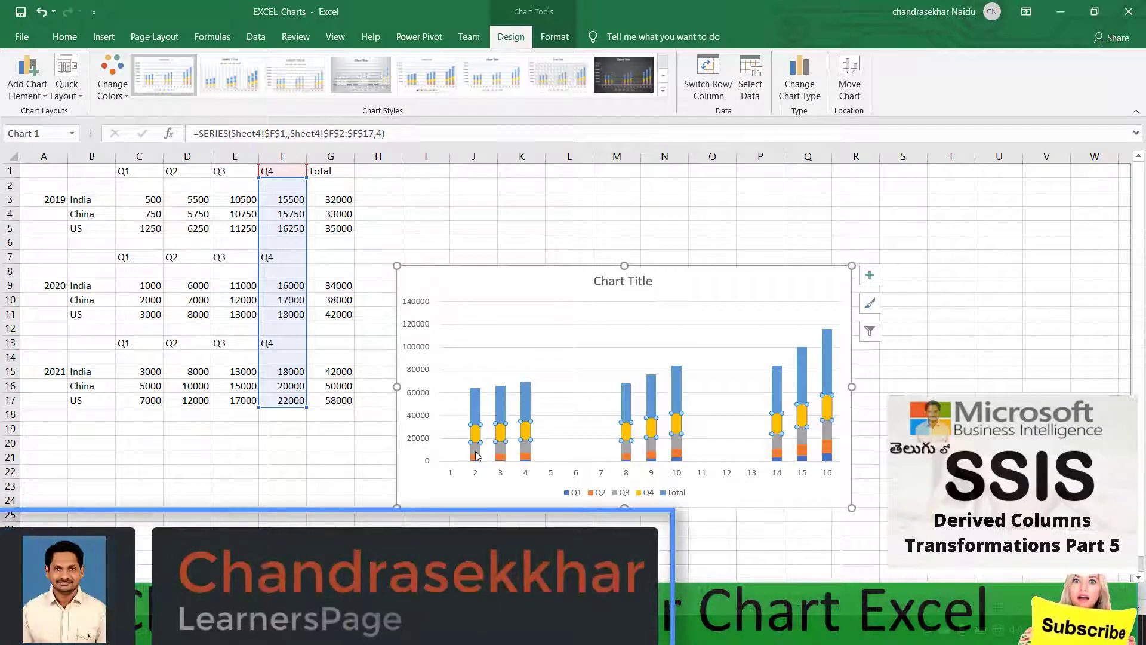
pyautogui.moveTo(476, 456)
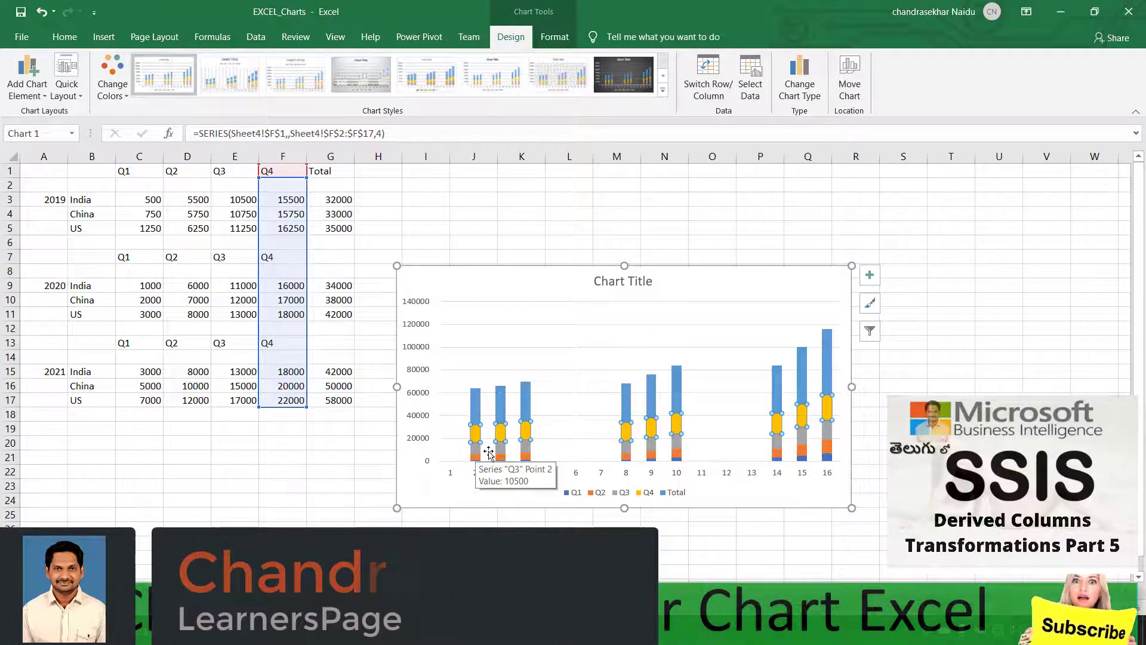
pyautogui.click(499, 459)
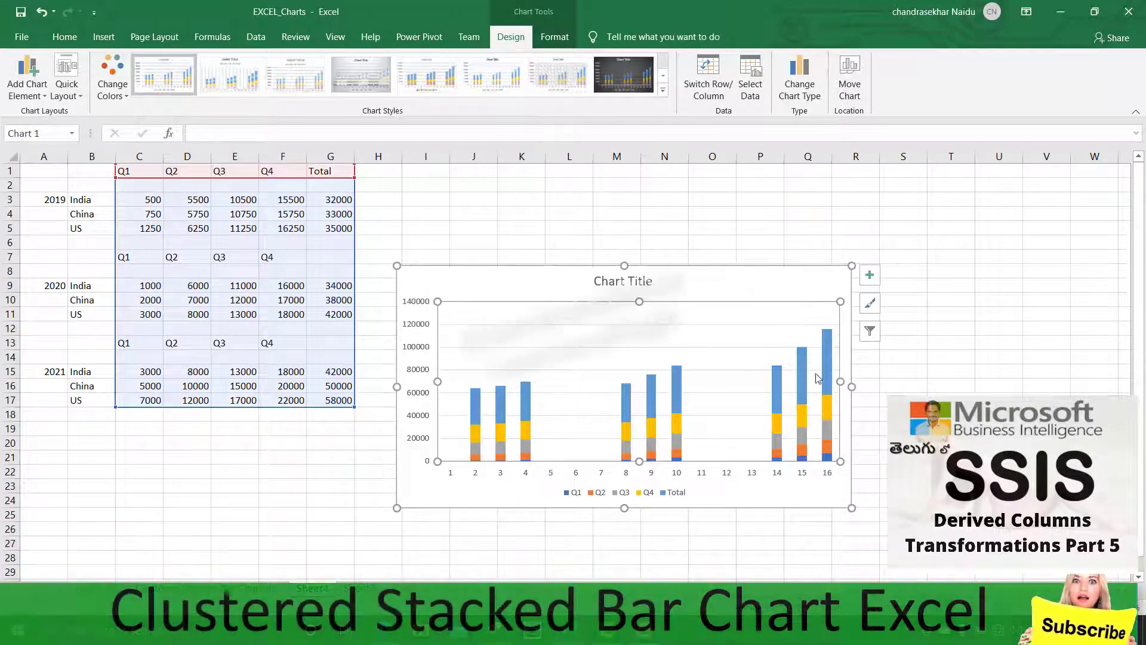
pyautogui.rightClick(803, 391)
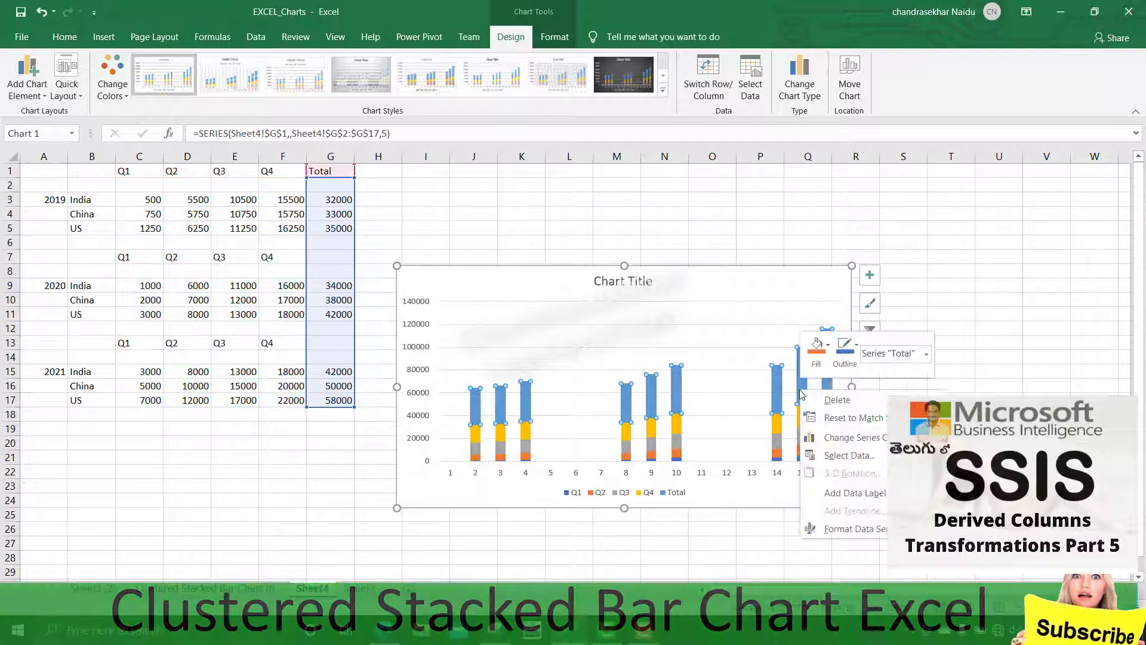
pyautogui.click(842, 529)
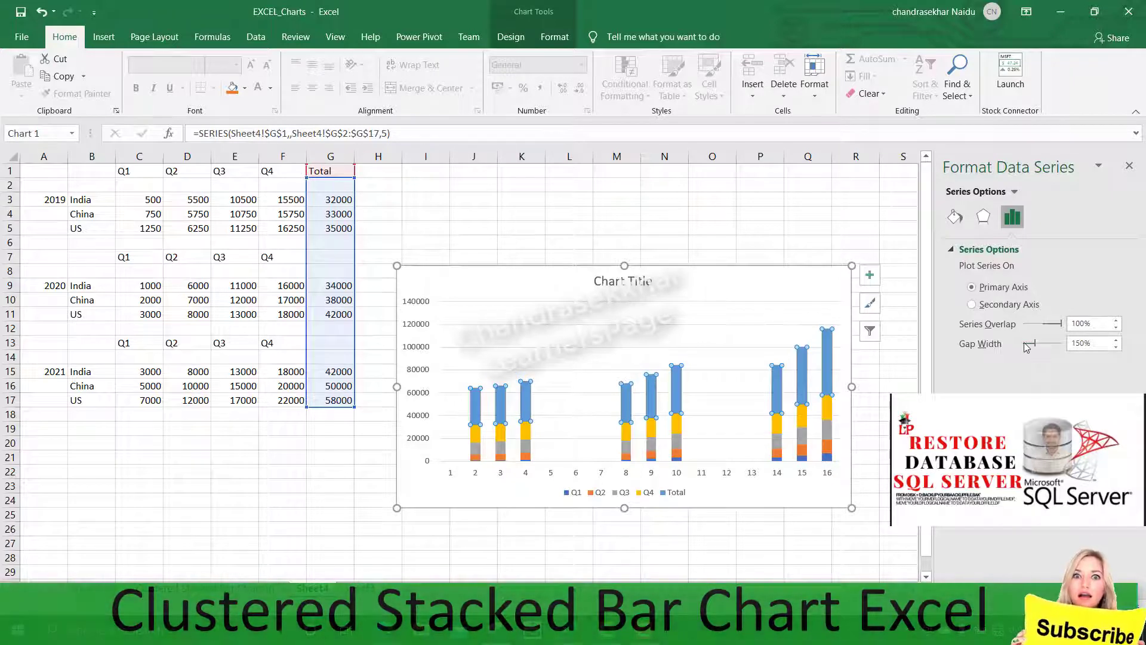
pyautogui.moveTo(1035, 345); pyautogui.dragTo(1024, 348)
pyautogui.click(864, 429)
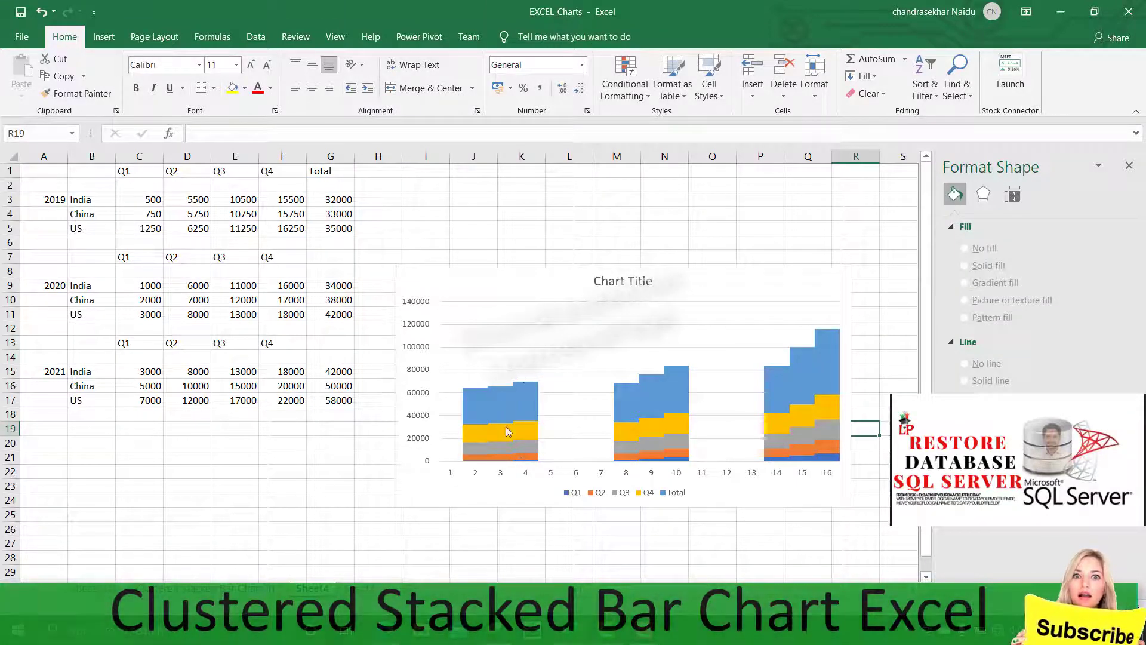
pyautogui.click(875, 356)
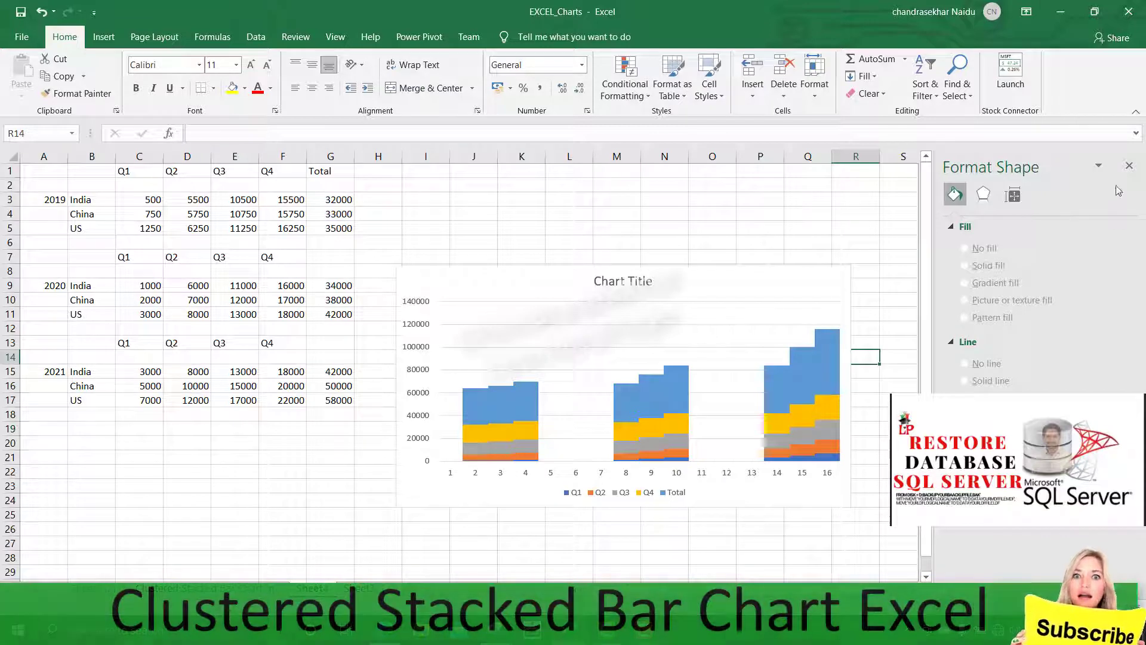
pyautogui.click(1131, 165)
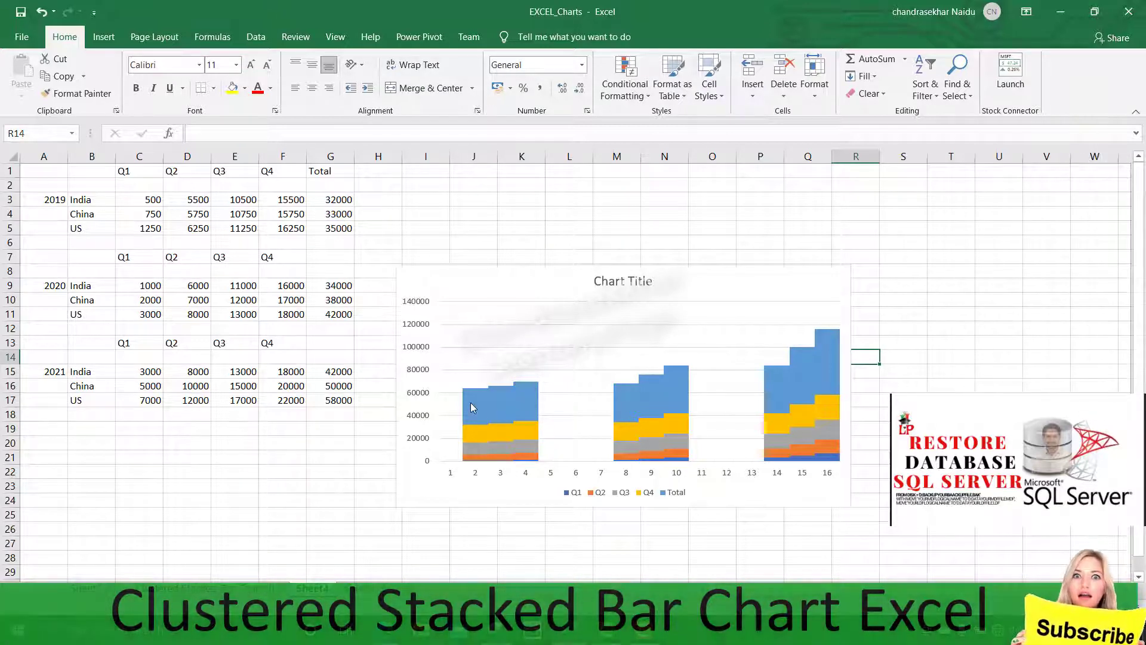
# Add data labels to the Total and Q4 series of the chart
pyautogui.click(472, 408)
pyautogui.rightClick(472, 407)
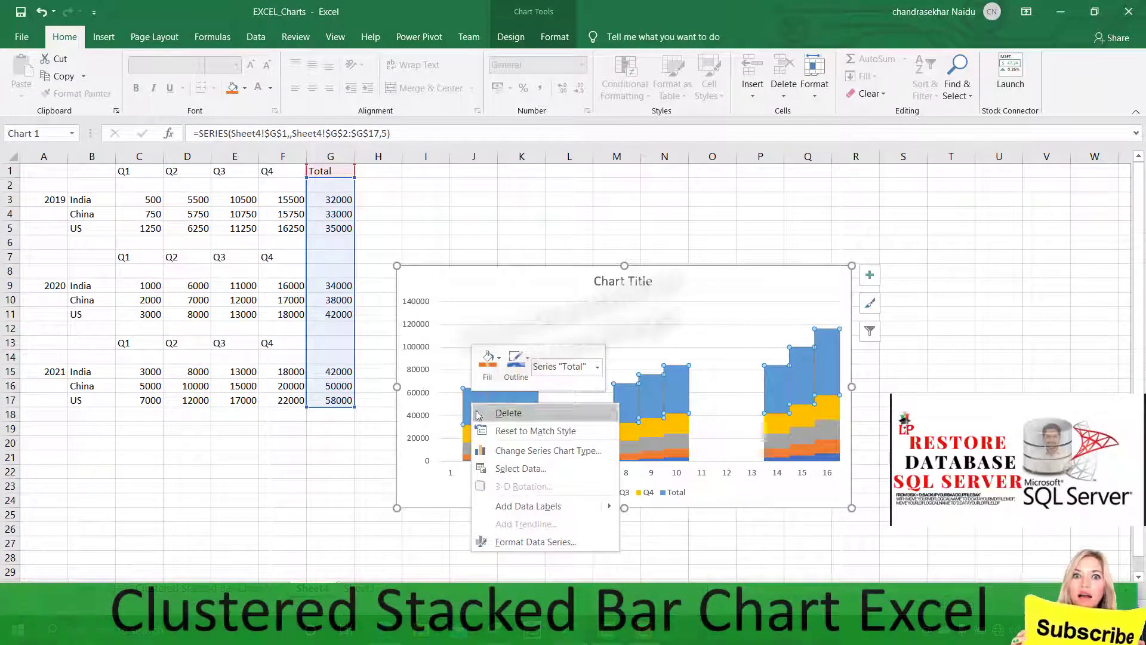
pyautogui.moveTo(608, 510)
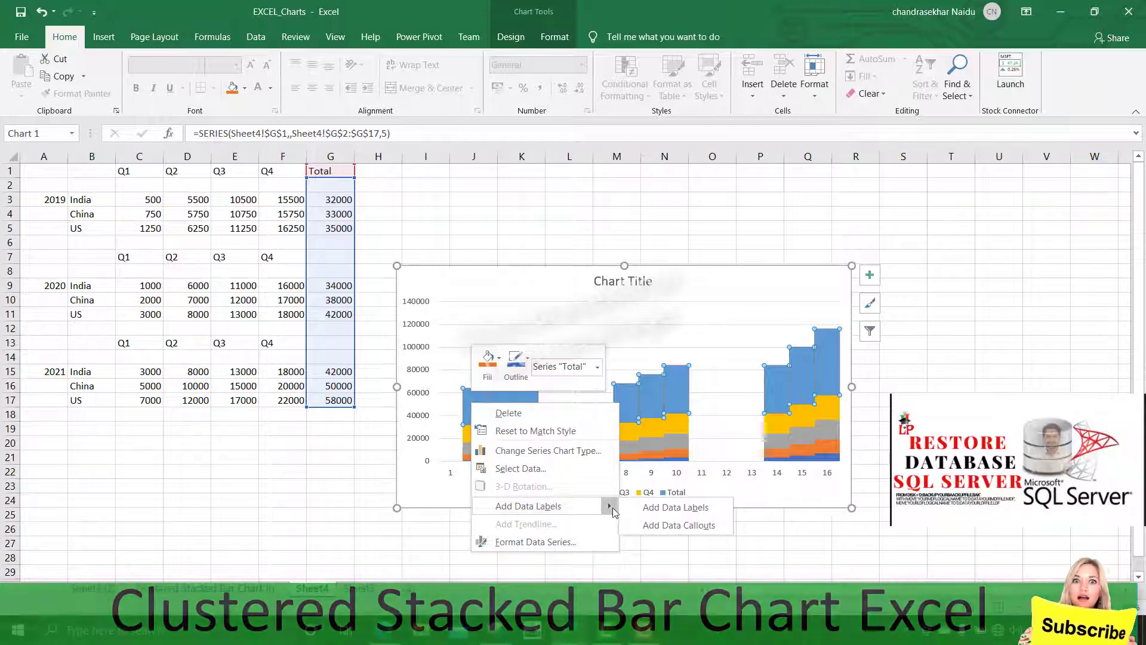
pyautogui.click(648, 509)
pyautogui.click(479, 435)
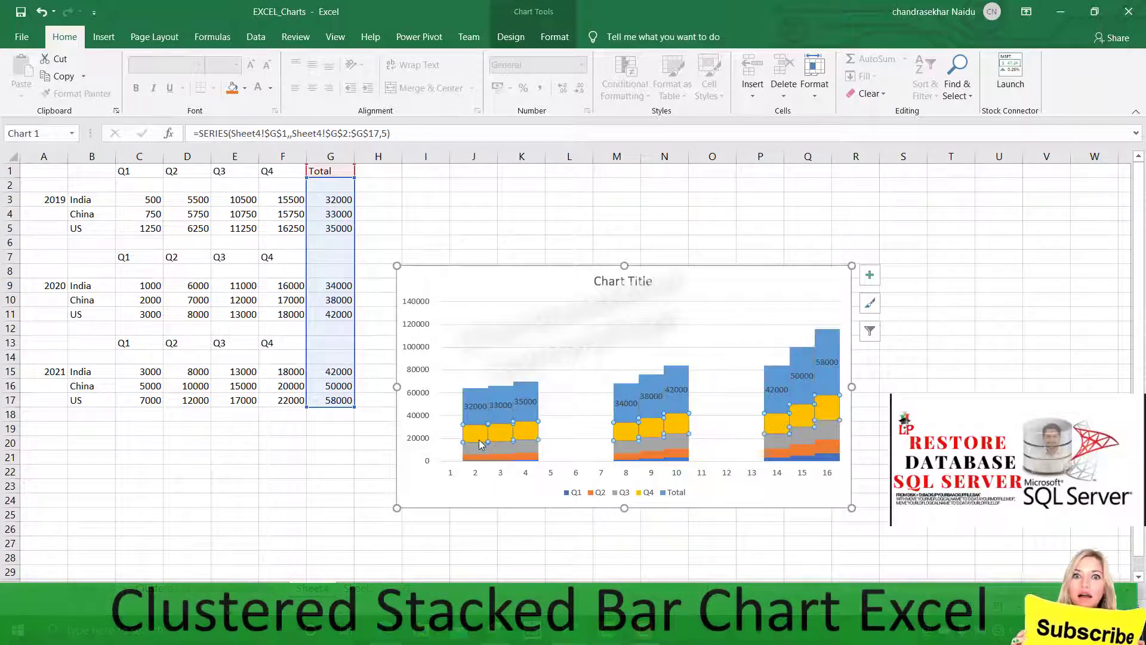
pyautogui.rightClick(479, 443)
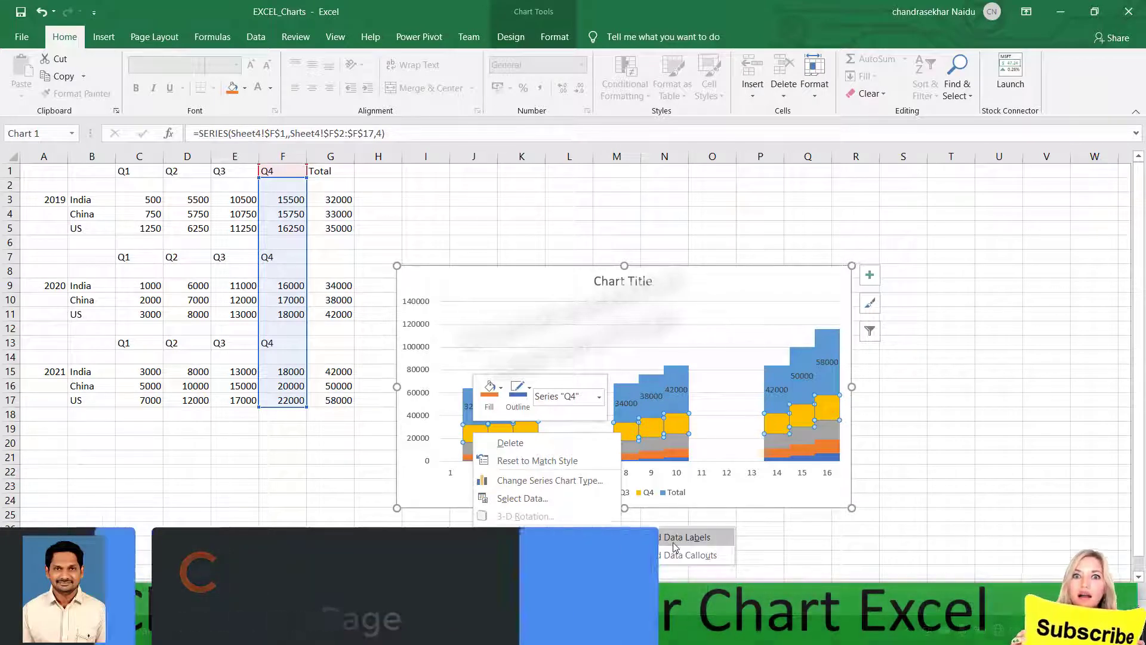
pyautogui.click(680, 534)
# Add data labels to the Q3 and Q2 series of the chart
pyautogui.rightClick(472, 453)
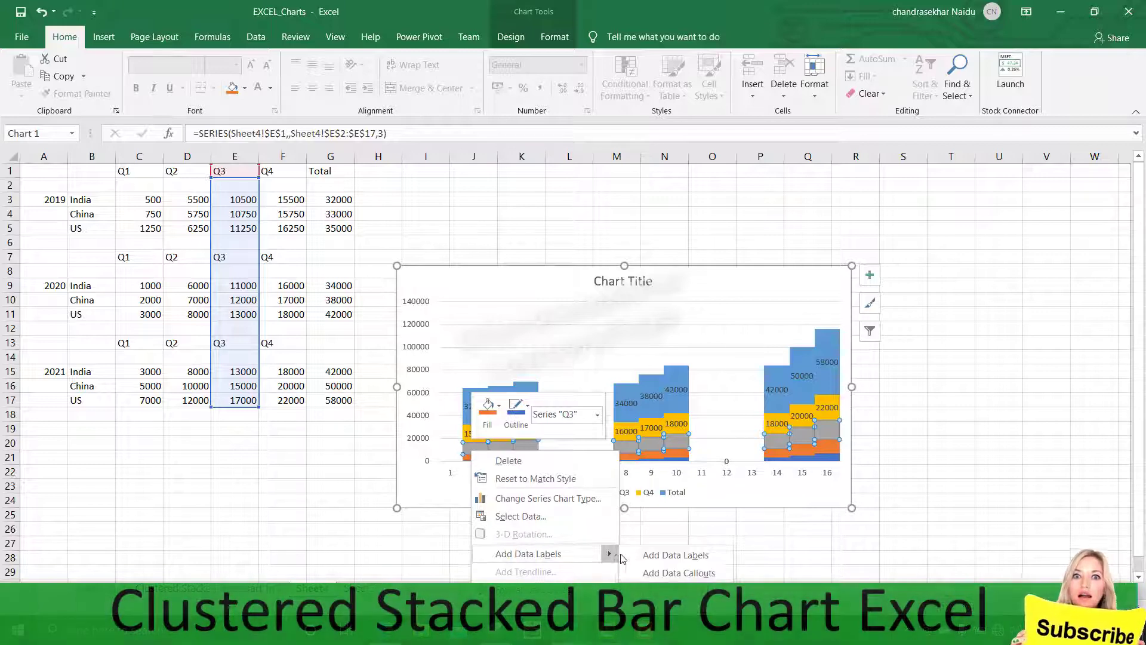
pyautogui.click(675, 555)
pyautogui.rightClick(477, 459)
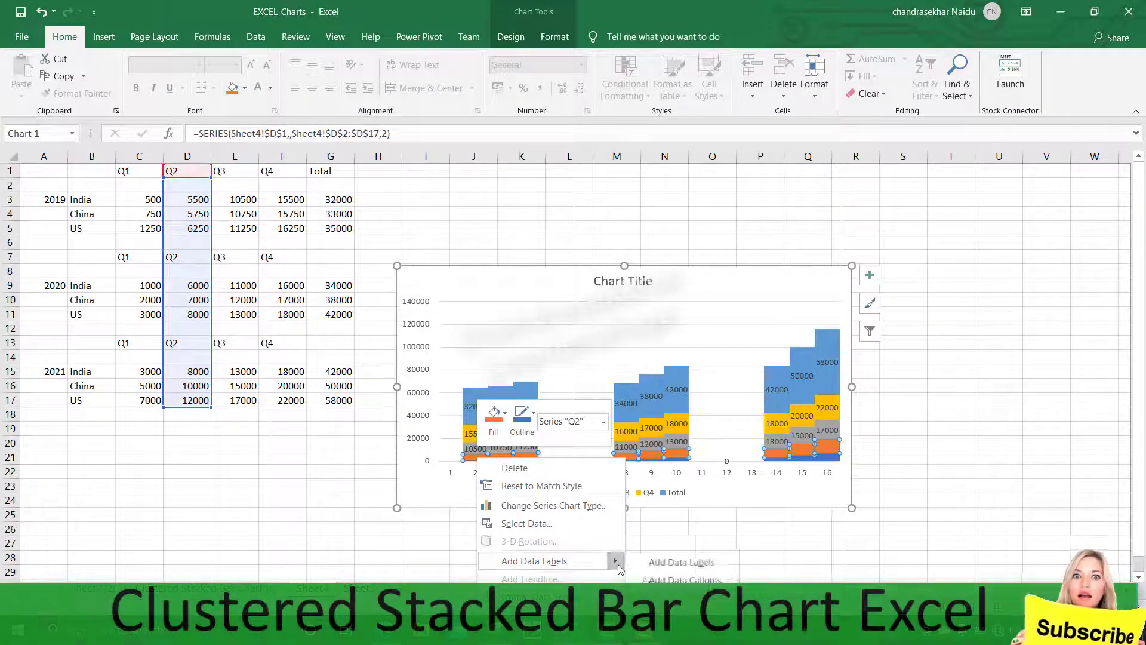
pyautogui.click(669, 567)
pyautogui.click(790, 540)
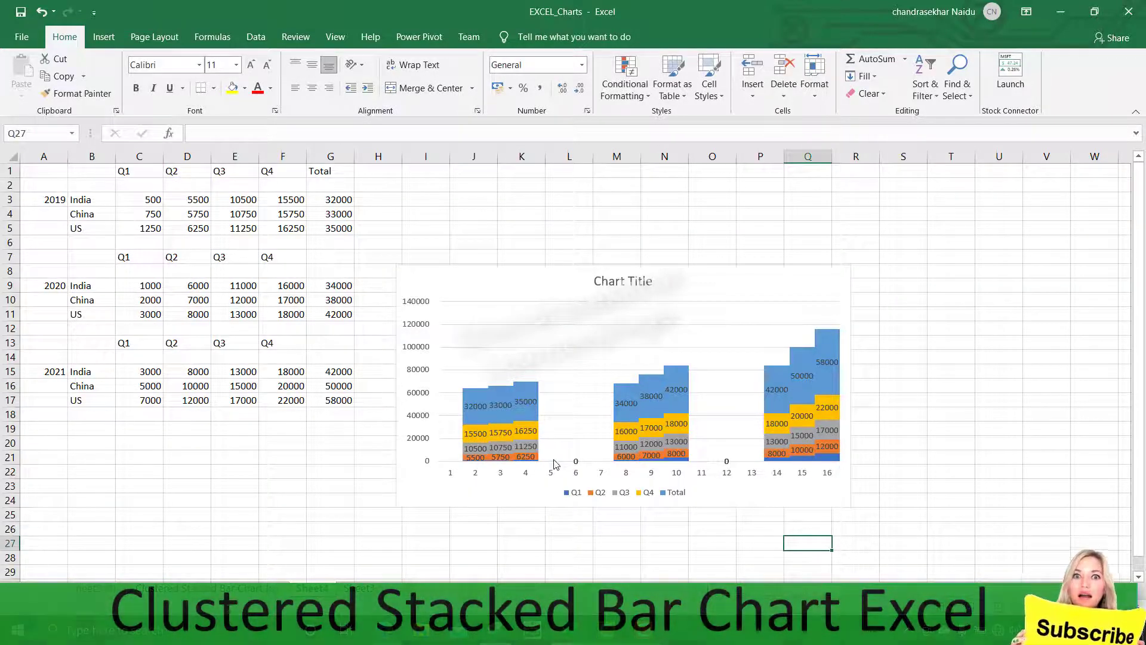
# Give the Total series a solid line border 1.5 pt wide
pyautogui.click(533, 421)
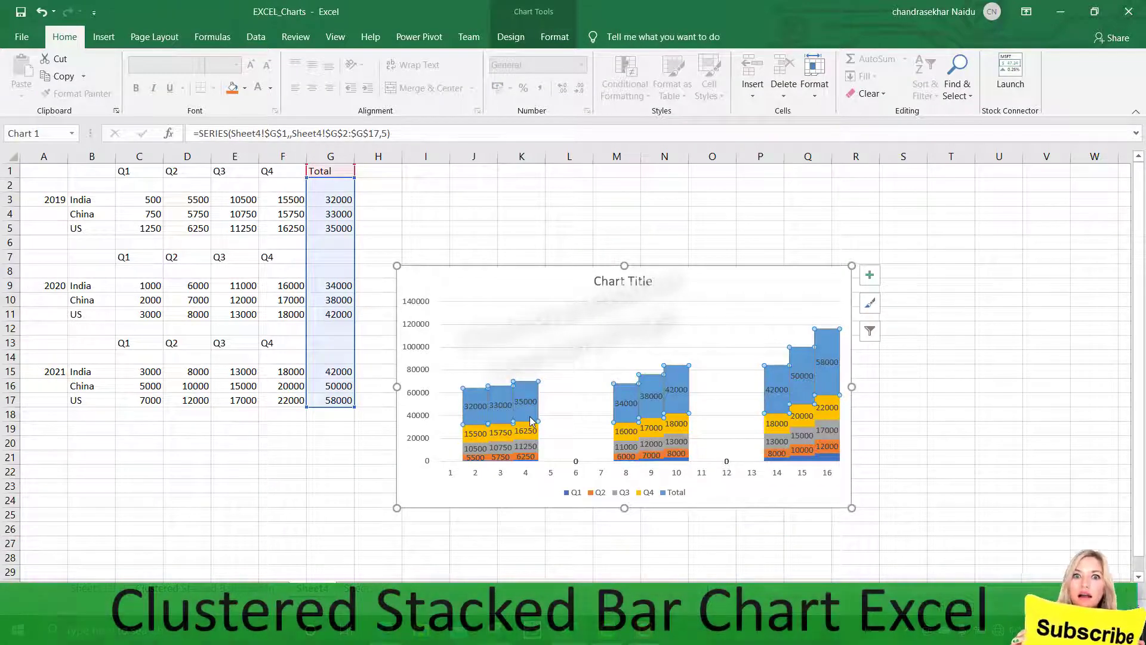
pyautogui.rightClick(533, 421)
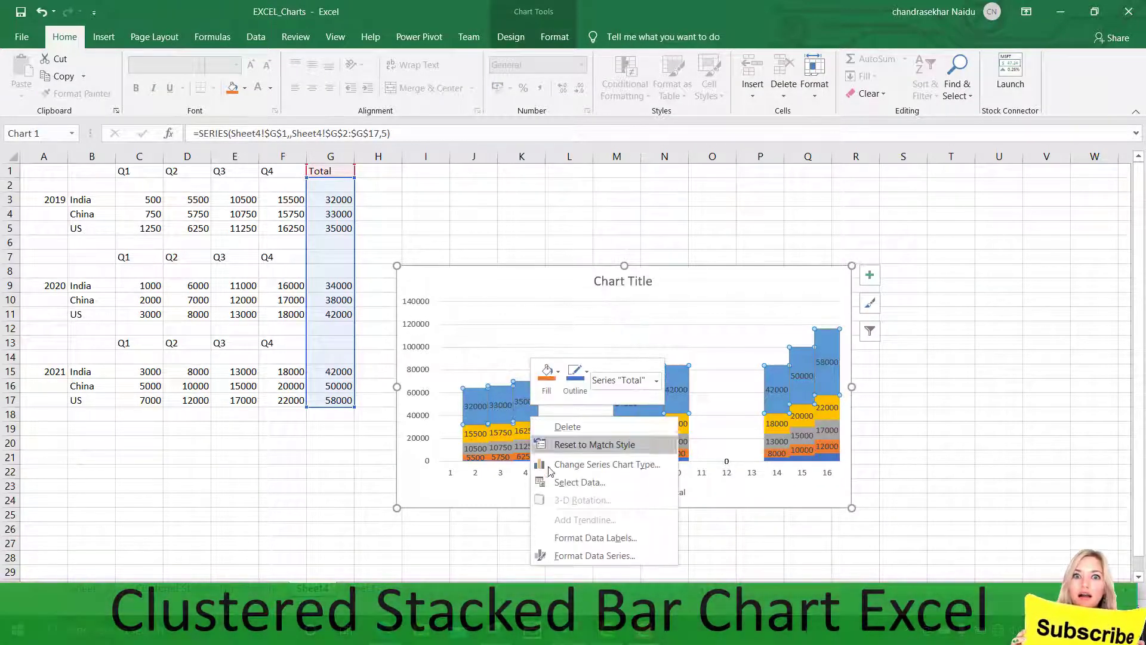
pyautogui.click(606, 555)
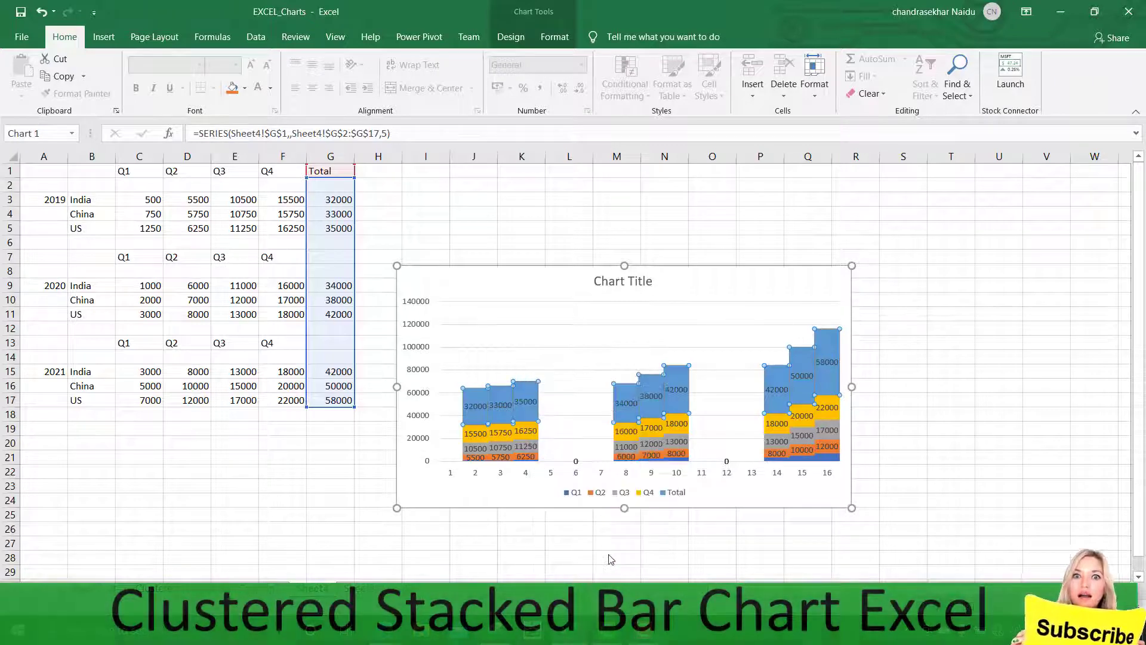
pyautogui.click(956, 217)
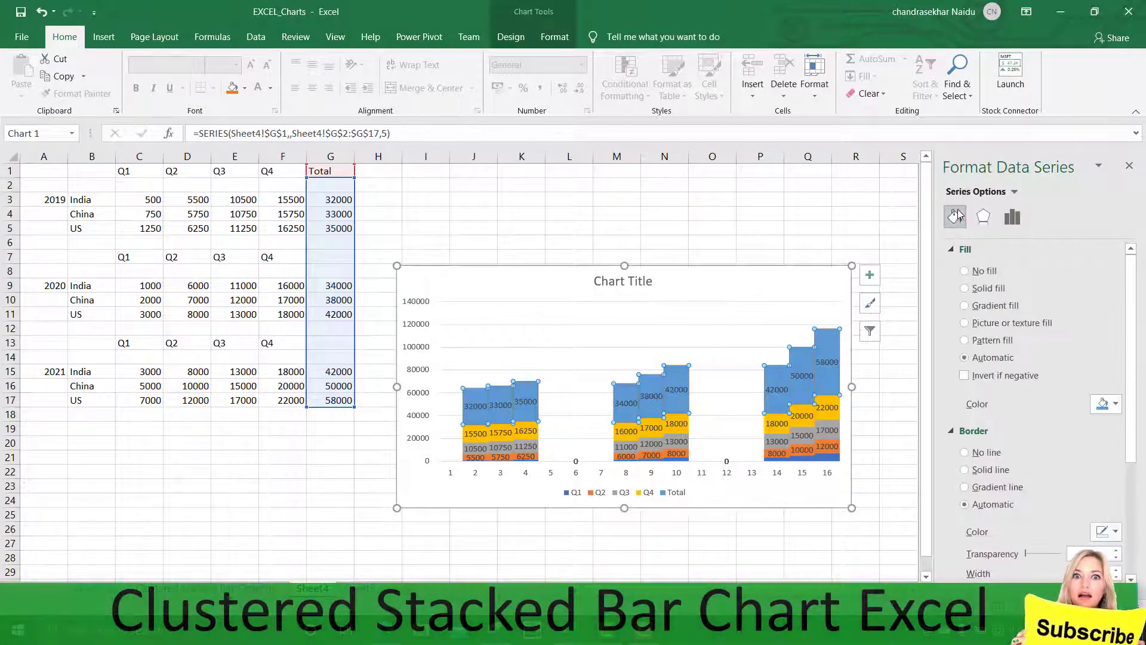
pyautogui.click(966, 470)
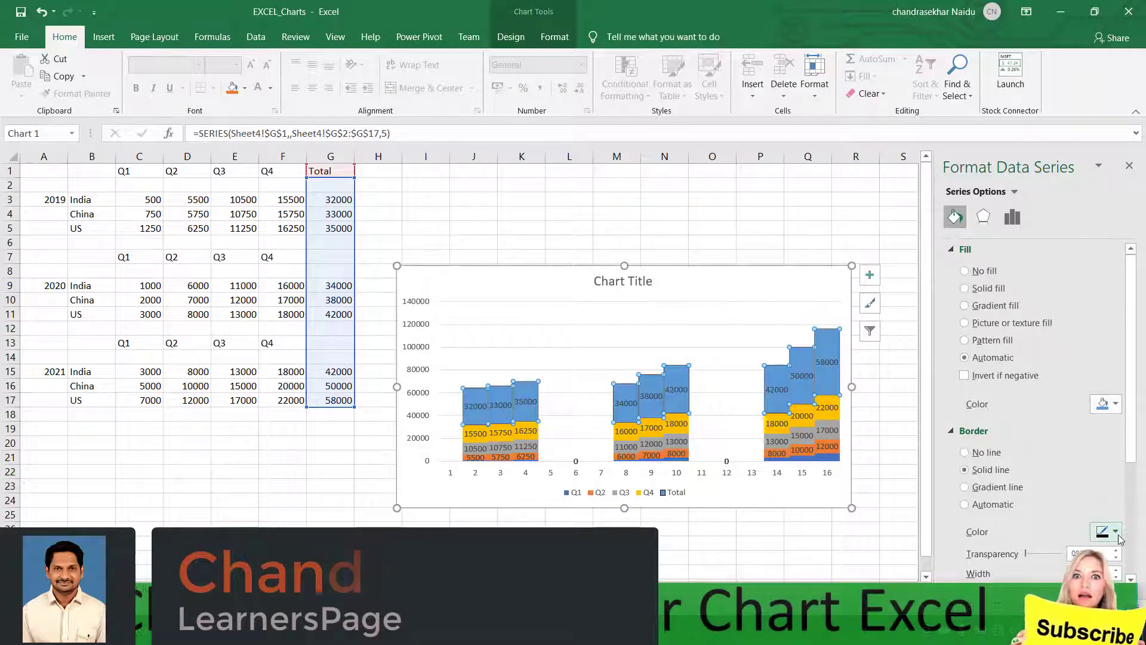
pyautogui.scroll(-3, 1119, 454)
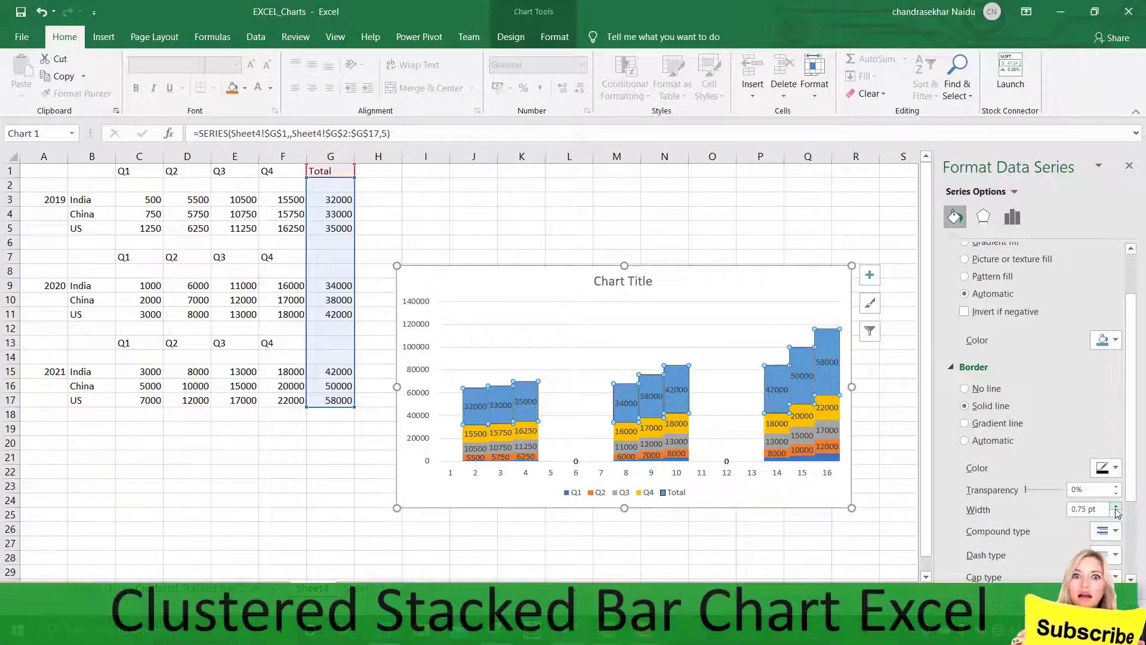
pyautogui.click(1116, 506)
pyautogui.click(1116, 506)
pyautogui.click(1115, 506)
pyautogui.click(1115, 506)
pyautogui.click(1115, 506)
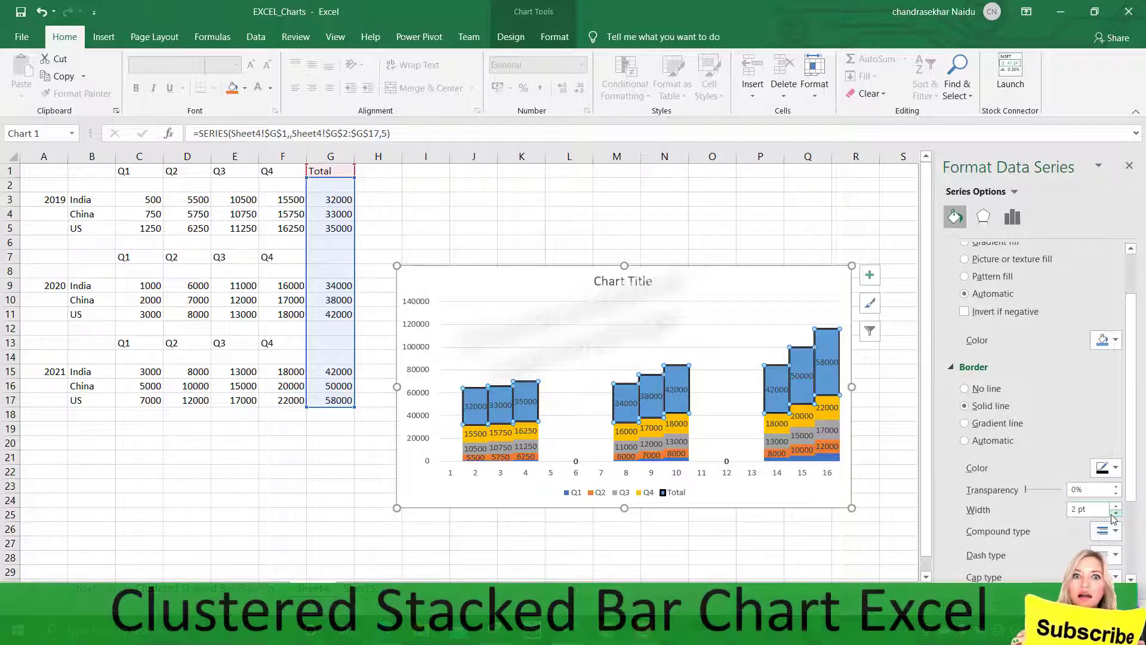
pyautogui.click(1113, 514)
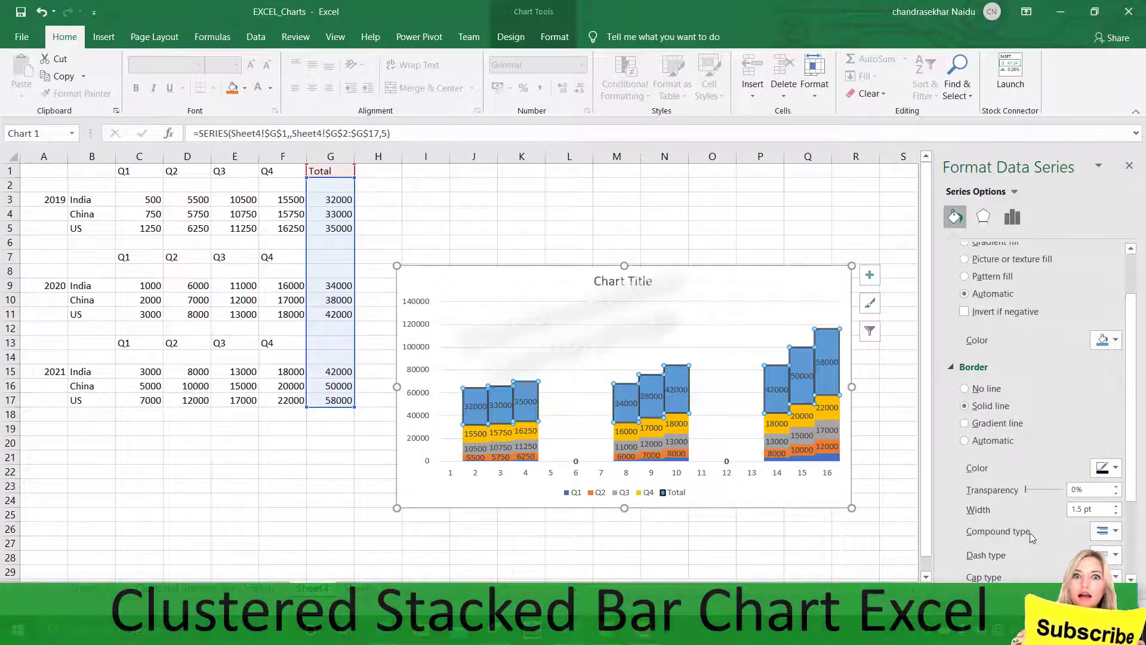
pyautogui.click(809, 581)
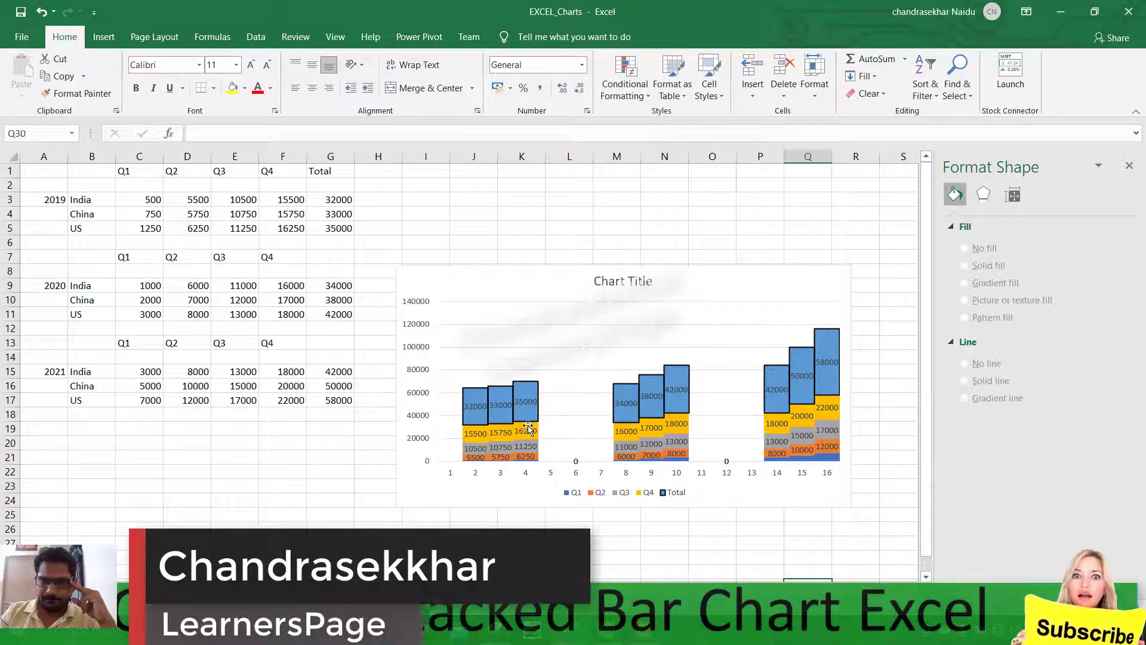
# Give the Q4 data labels a solid line border 1.75 pt wide
pyautogui.click(475, 436)
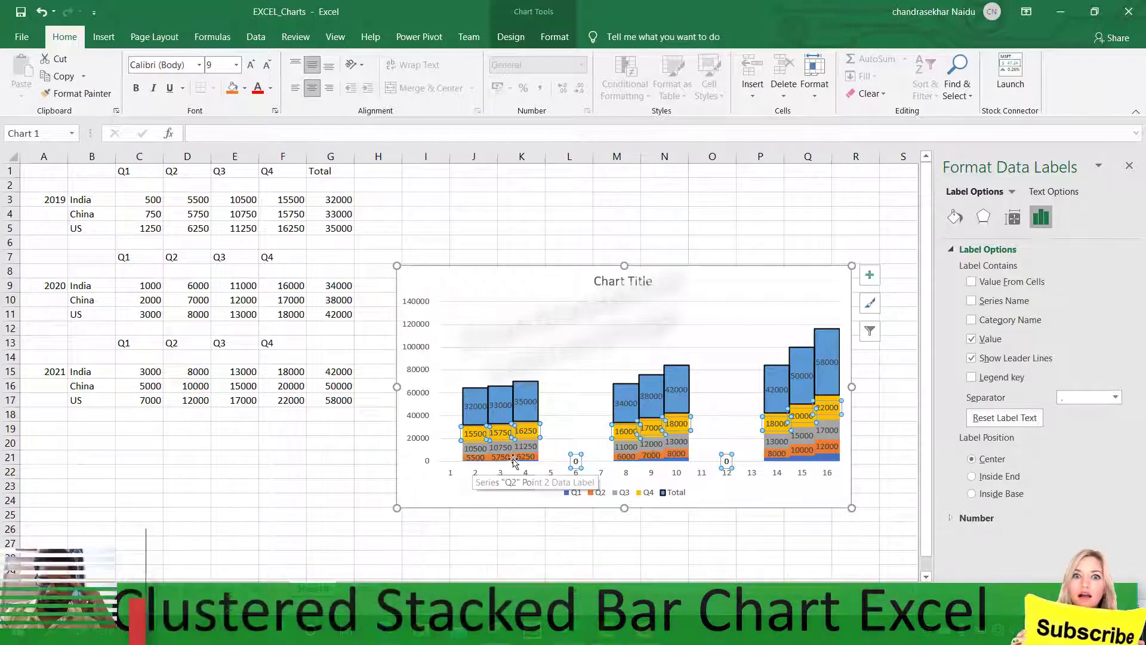
pyautogui.click(955, 218)
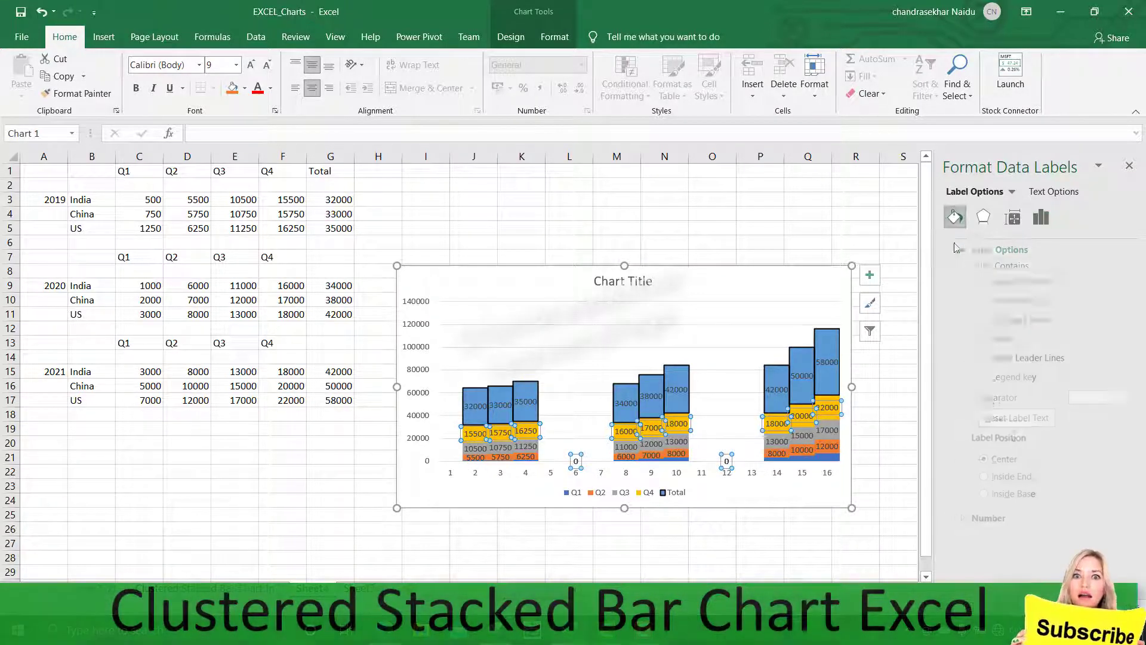
pyautogui.click(964, 422)
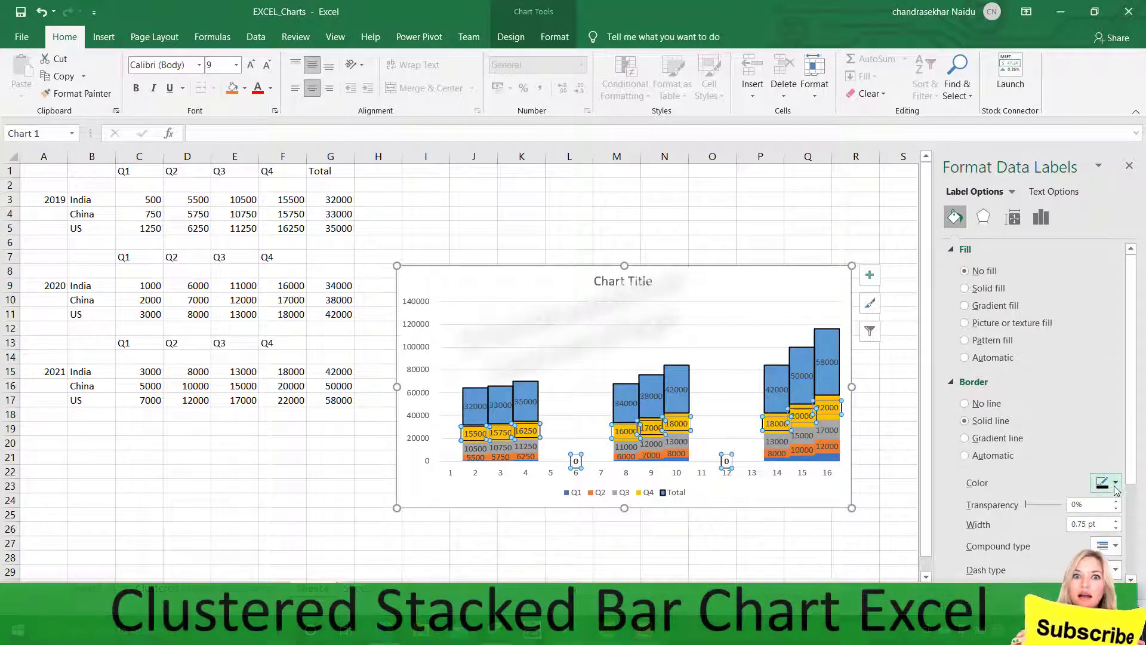
pyautogui.click(1117, 522)
pyautogui.click(1117, 521)
pyautogui.click(1116, 521)
pyautogui.click(1116, 521)
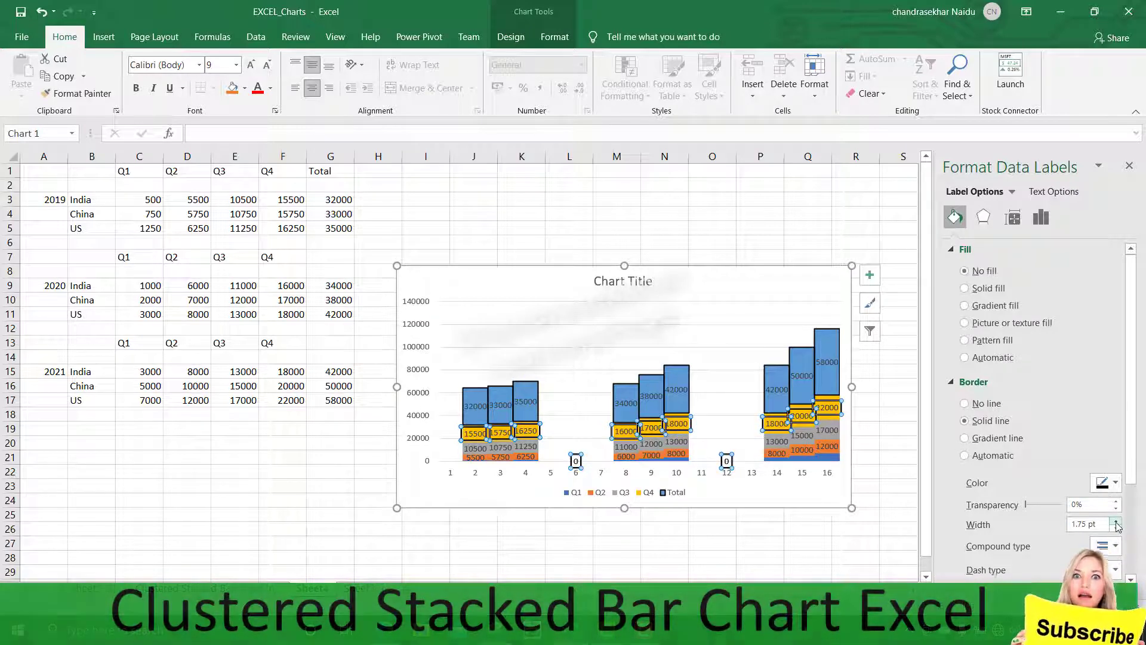
pyautogui.click(661, 540)
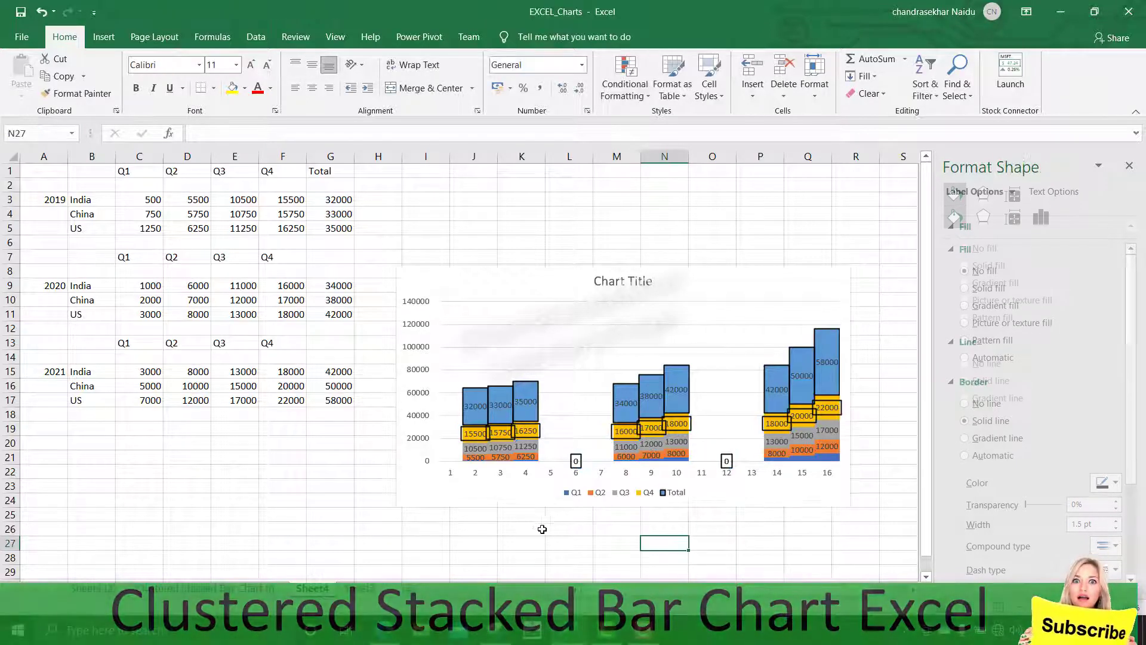
# Give the Q2 series a solid line border 1.75 pt wide
pyautogui.click(476, 457)
pyautogui.rightClick(476, 457)
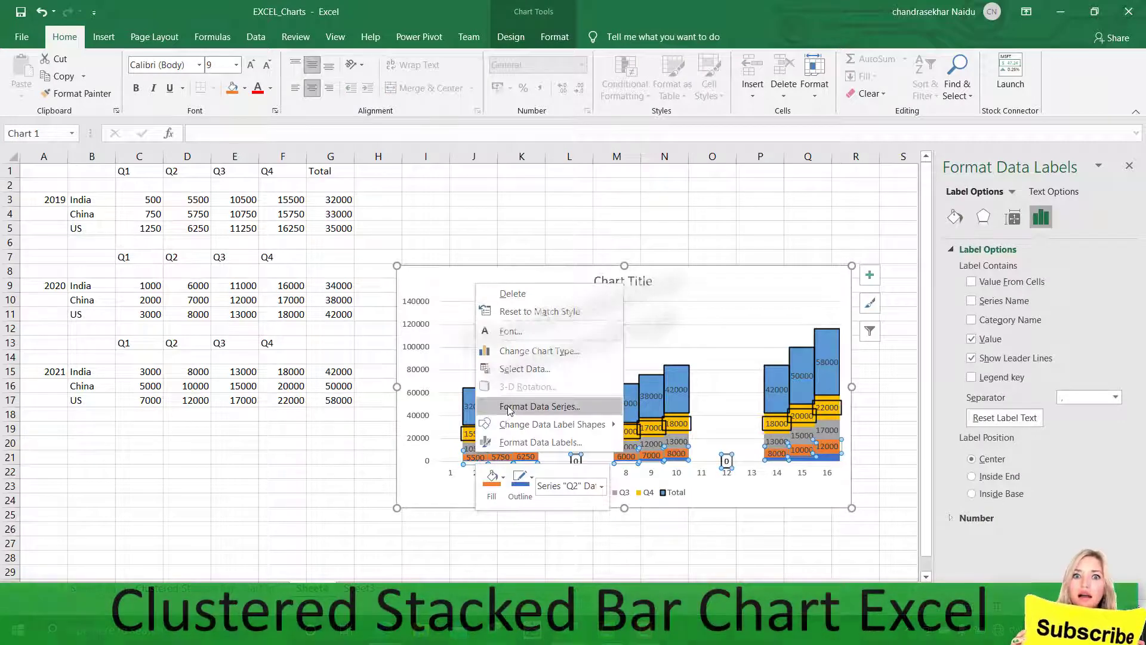
pyautogui.click(531, 406)
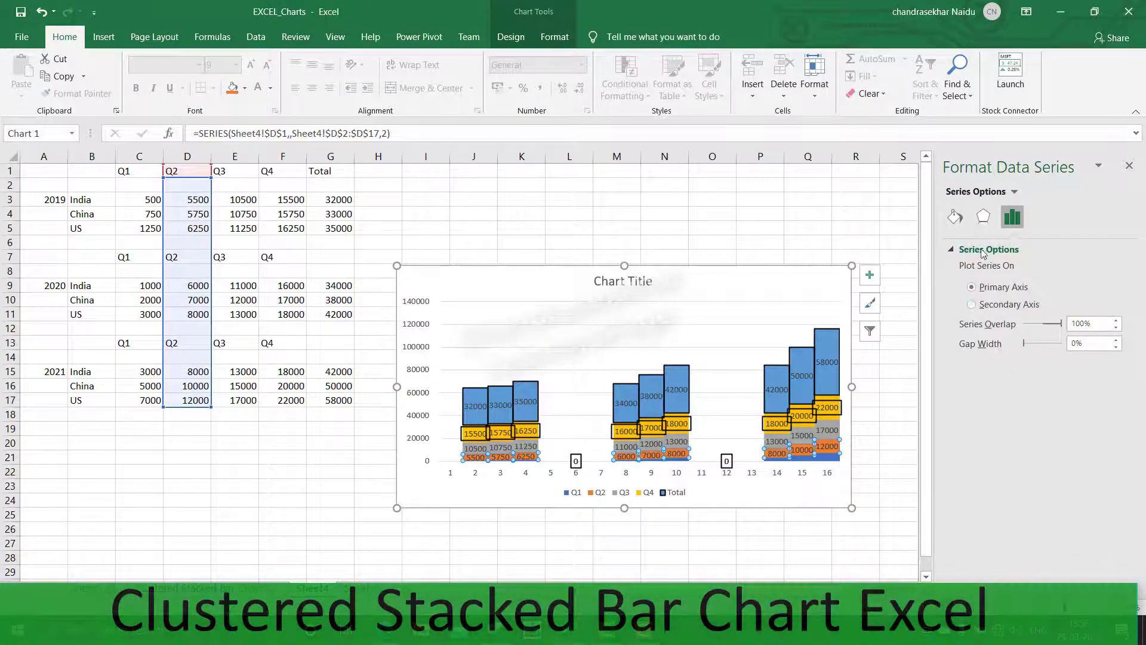
pyautogui.click(957, 218)
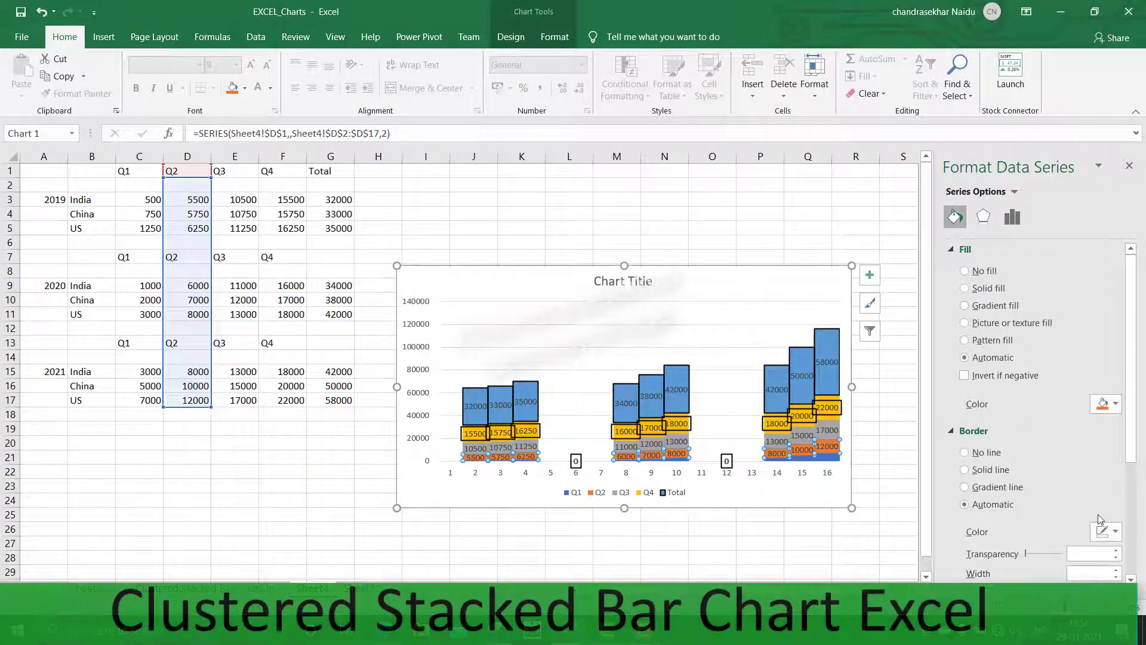
pyautogui.scroll(-5, 1033, 432)
pyautogui.scroll(3, 1044, 472)
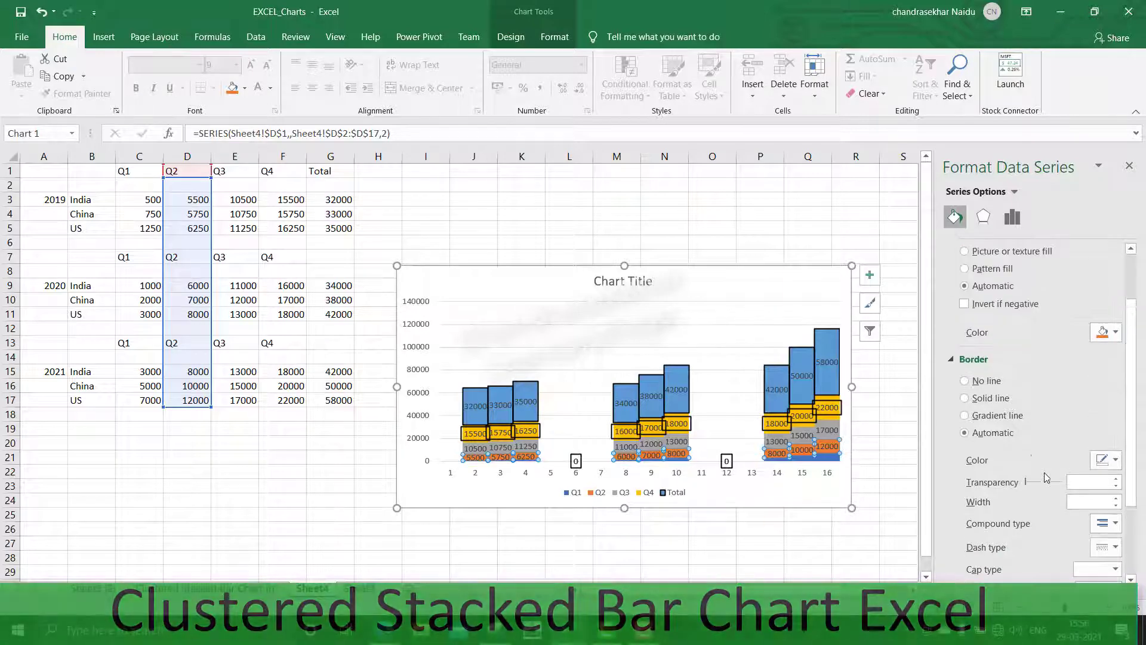
pyautogui.click(972, 401)
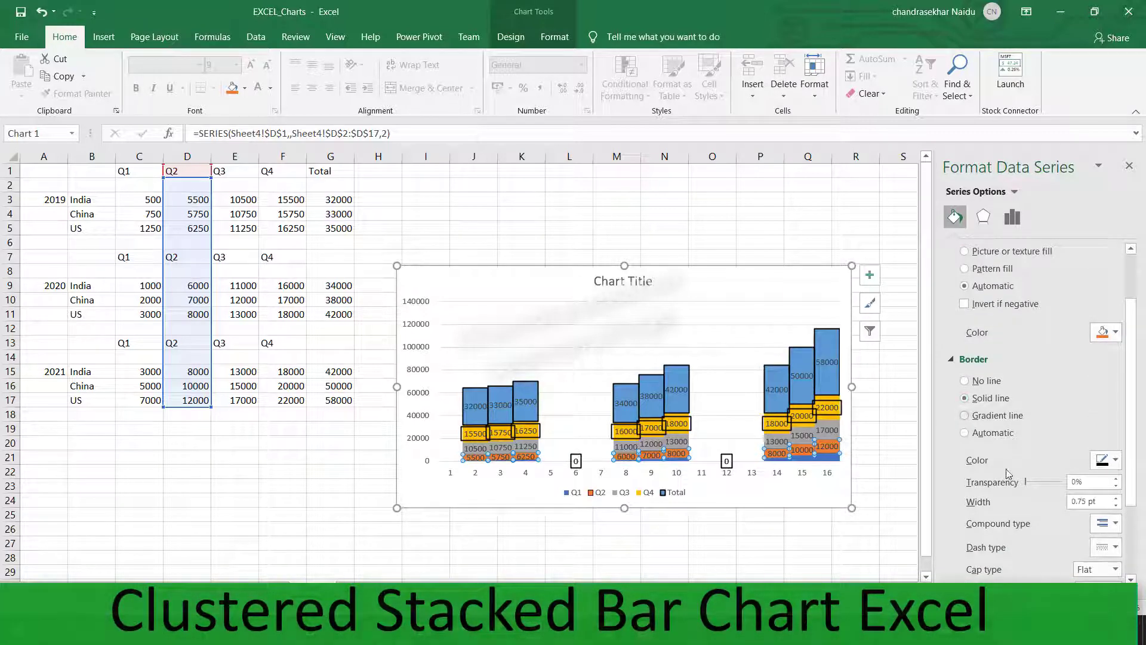
pyautogui.click(1115, 499)
pyautogui.click(1115, 499)
pyautogui.click(1115, 499)
pyautogui.click(1115, 499)
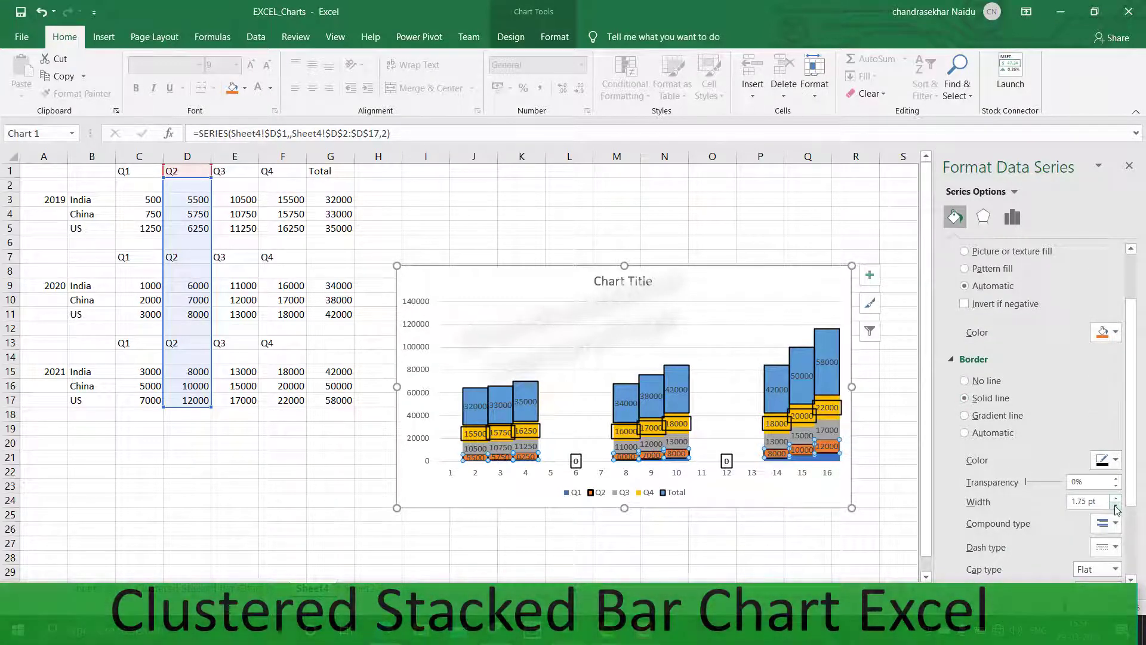
pyautogui.click(616, 529)
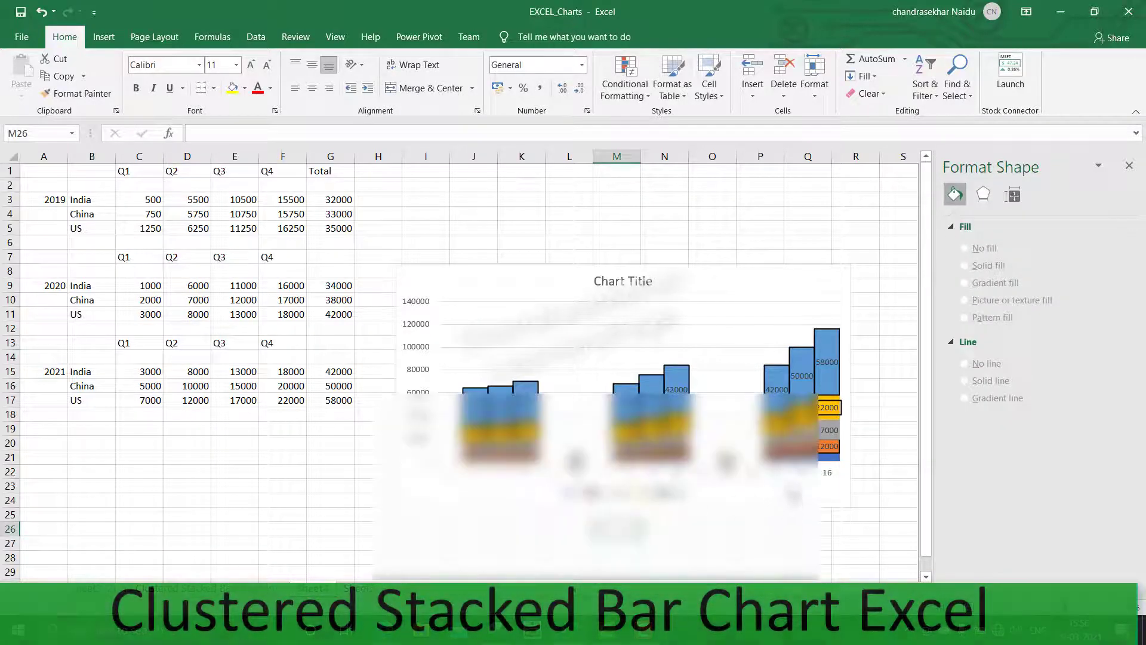
# Set the vertical axis maximum bound to 75000
pyautogui.click(829, 457)
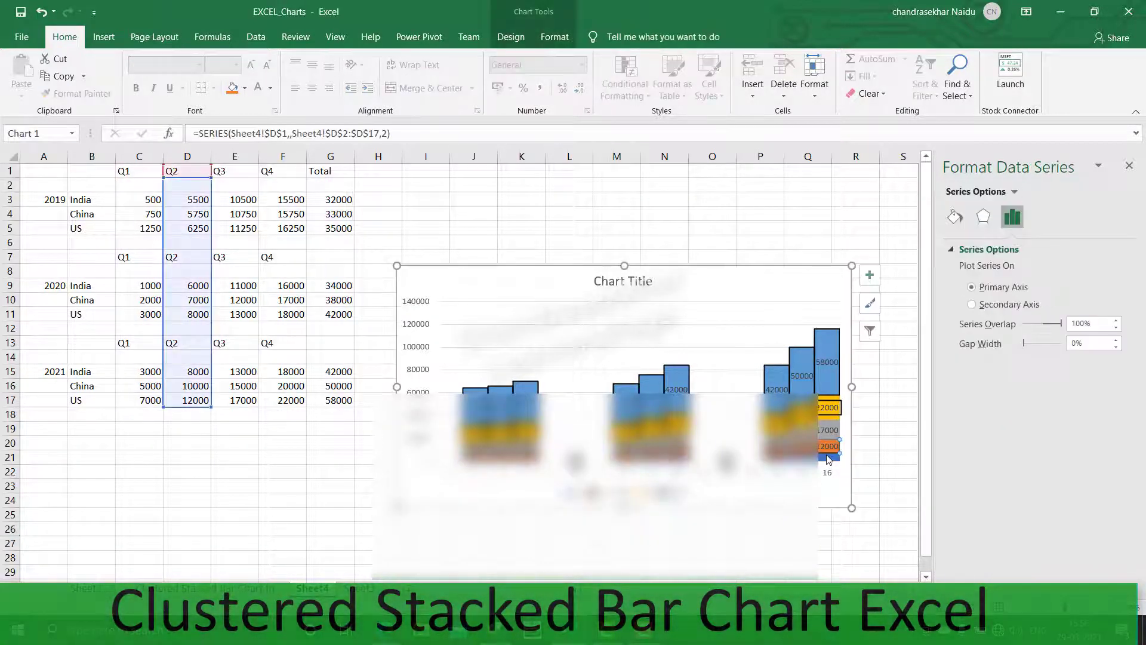
pyautogui.rightClick(420, 436)
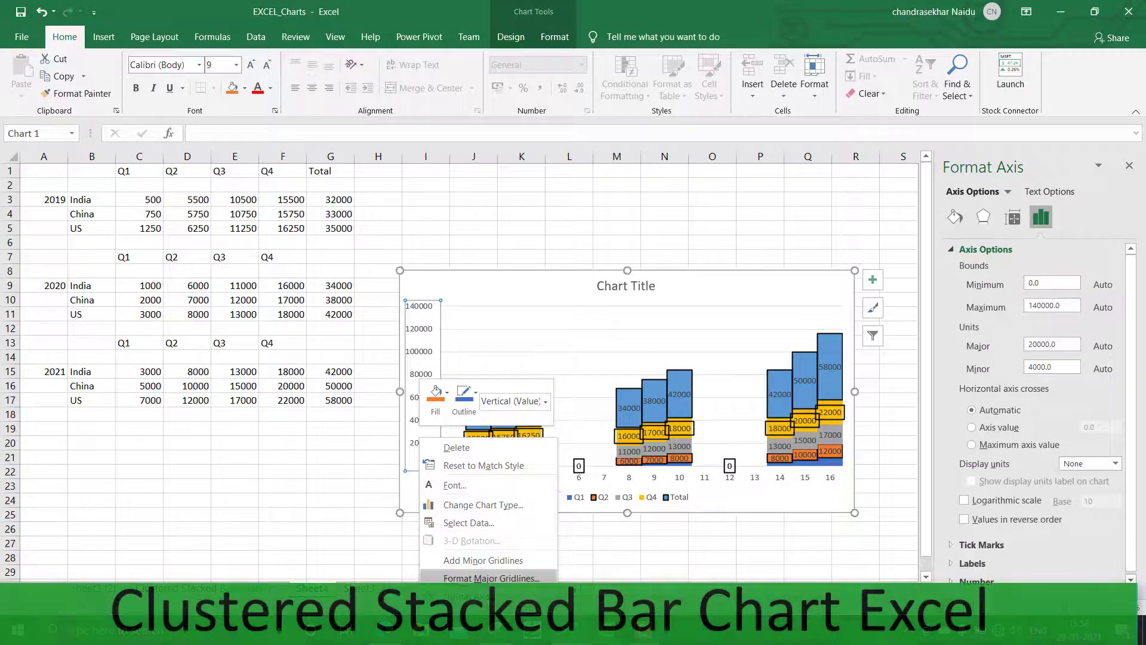
pyautogui.press('Escape')
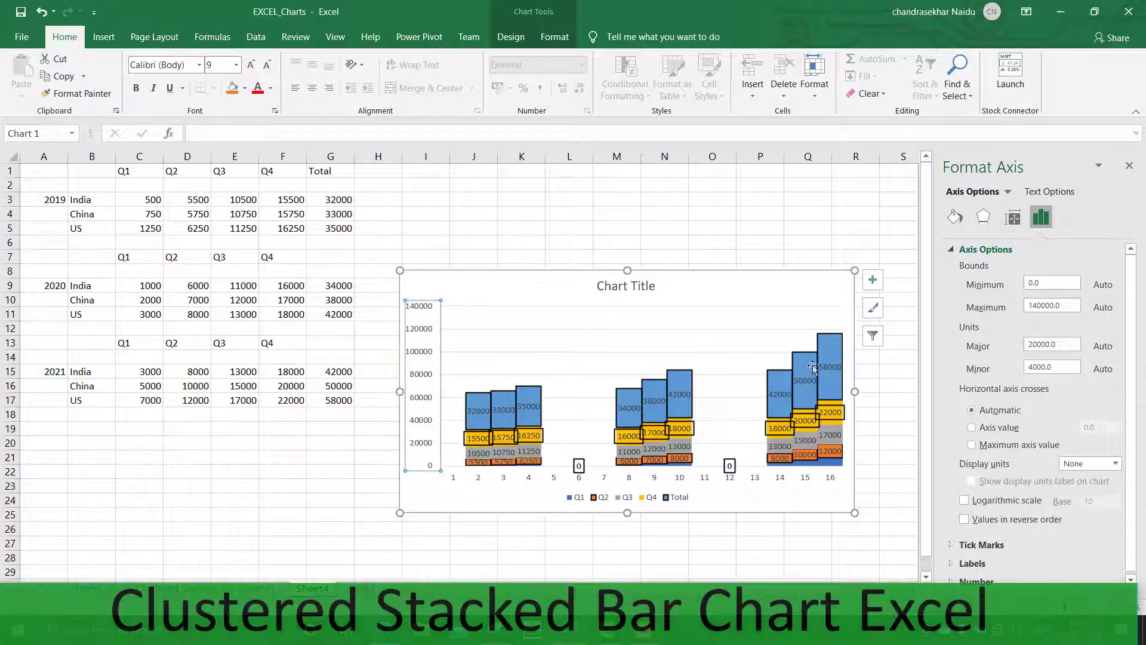
pyautogui.click(1072, 306)
pyautogui.press('Return')
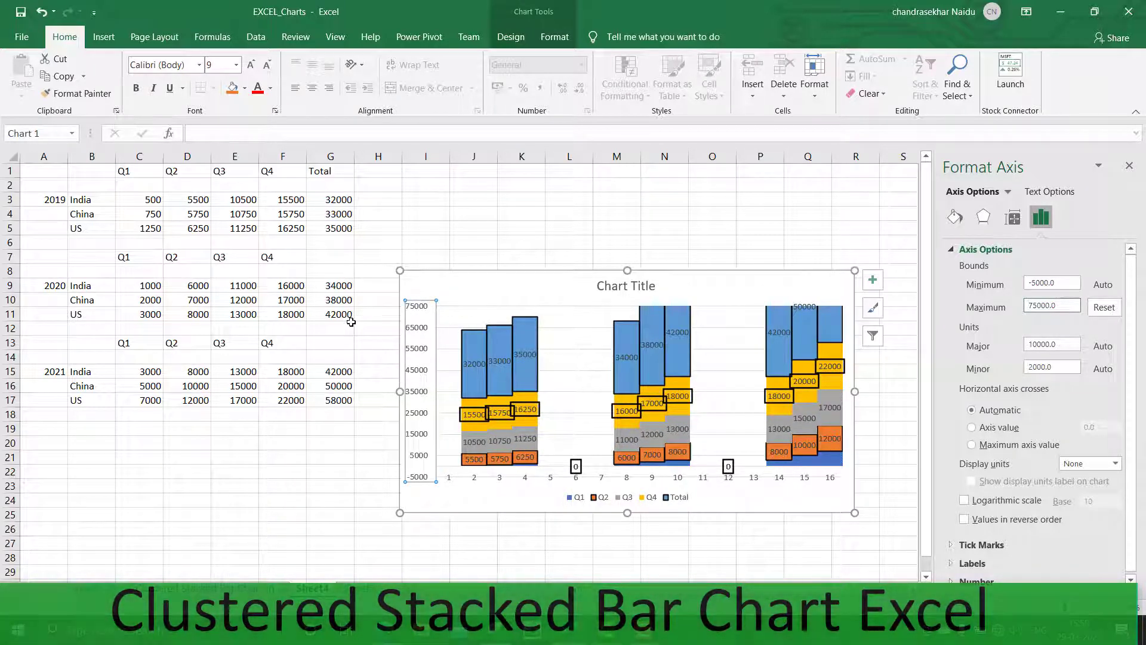
# Set the vertical axis minimum bound to 0 and the maximum bound to 100000
pyautogui.scroll(-1, 351, 323)
pyautogui.scroll(1, 351, 326)
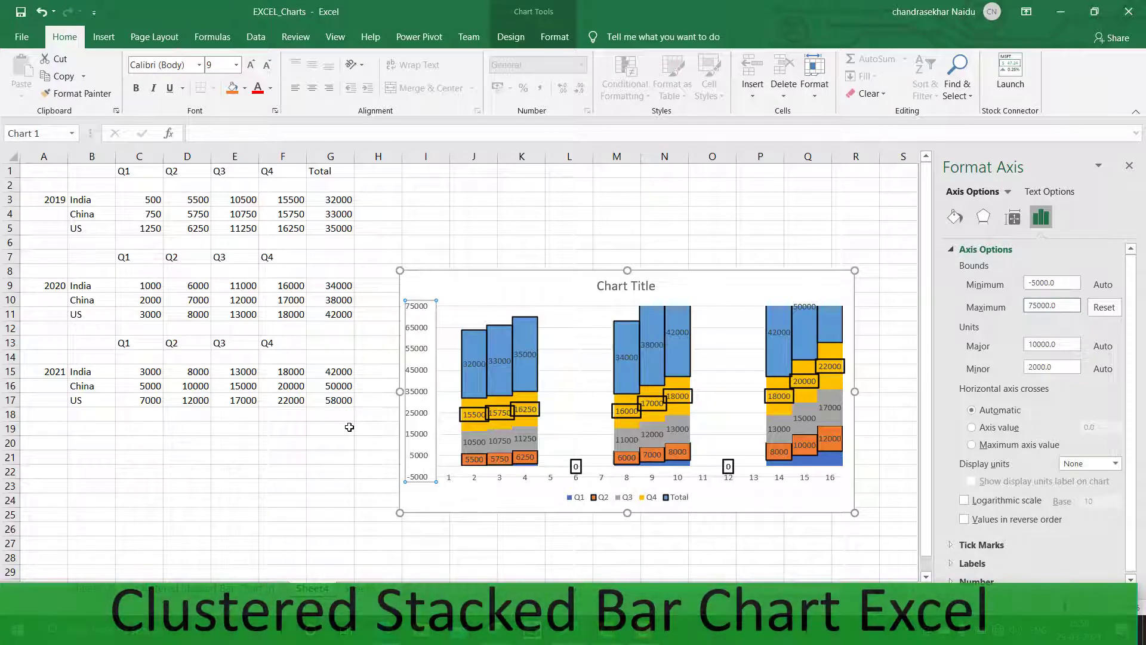
pyautogui.click(1061, 282)
pyautogui.write('0')
pyautogui.click(1060, 307)
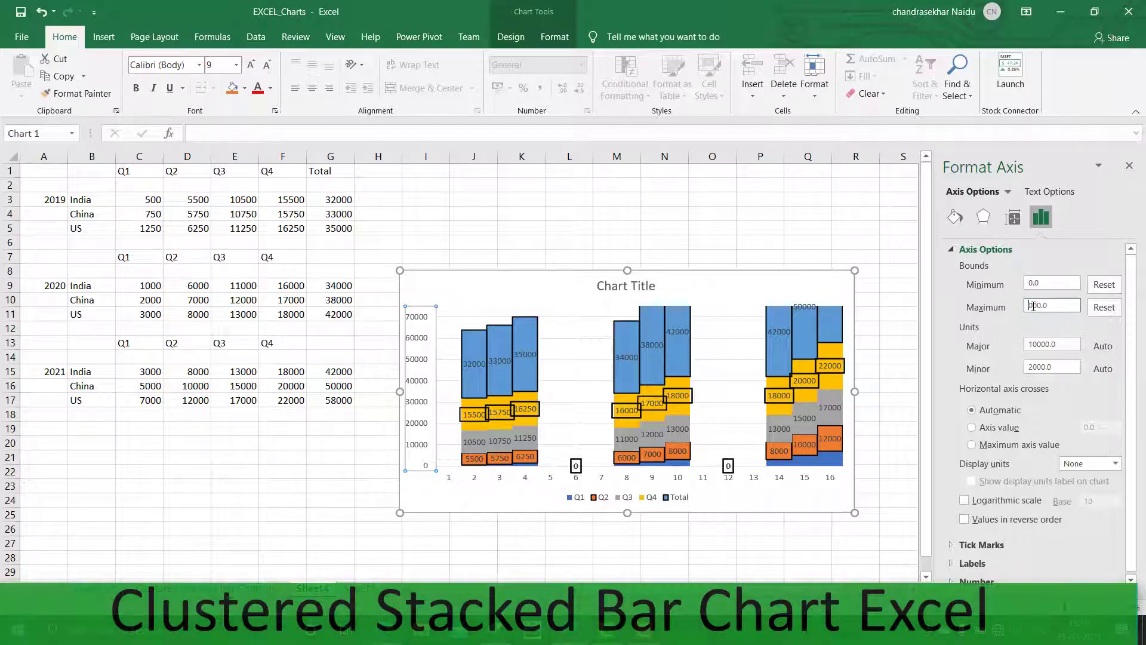
pyautogui.press('Return')
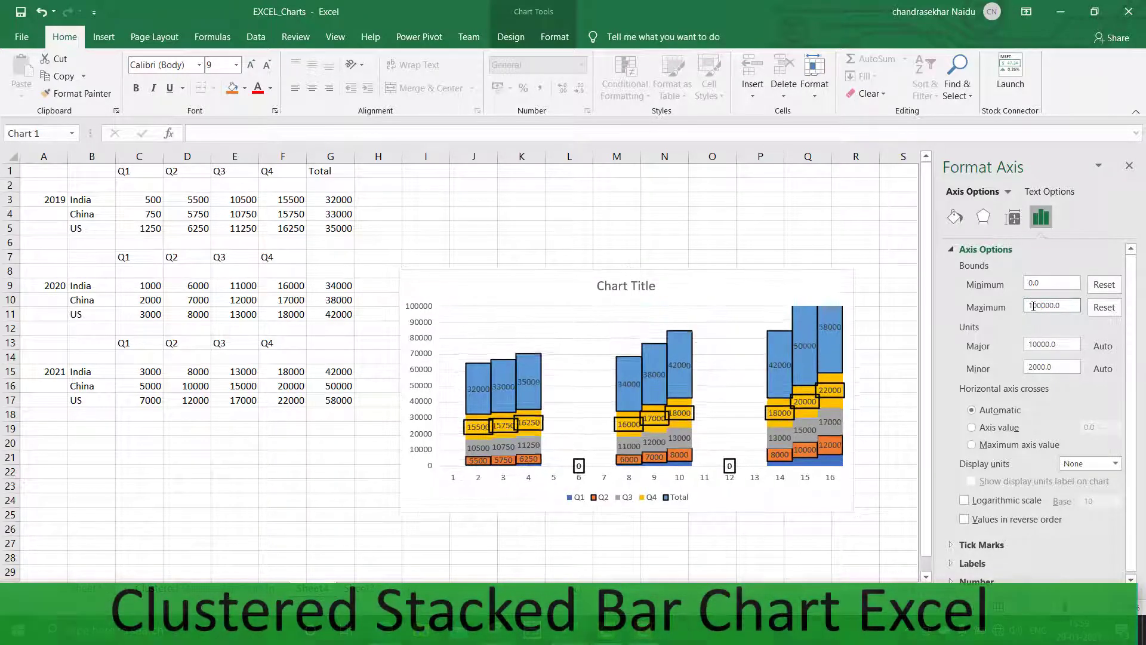
pyautogui.click(898, 357)
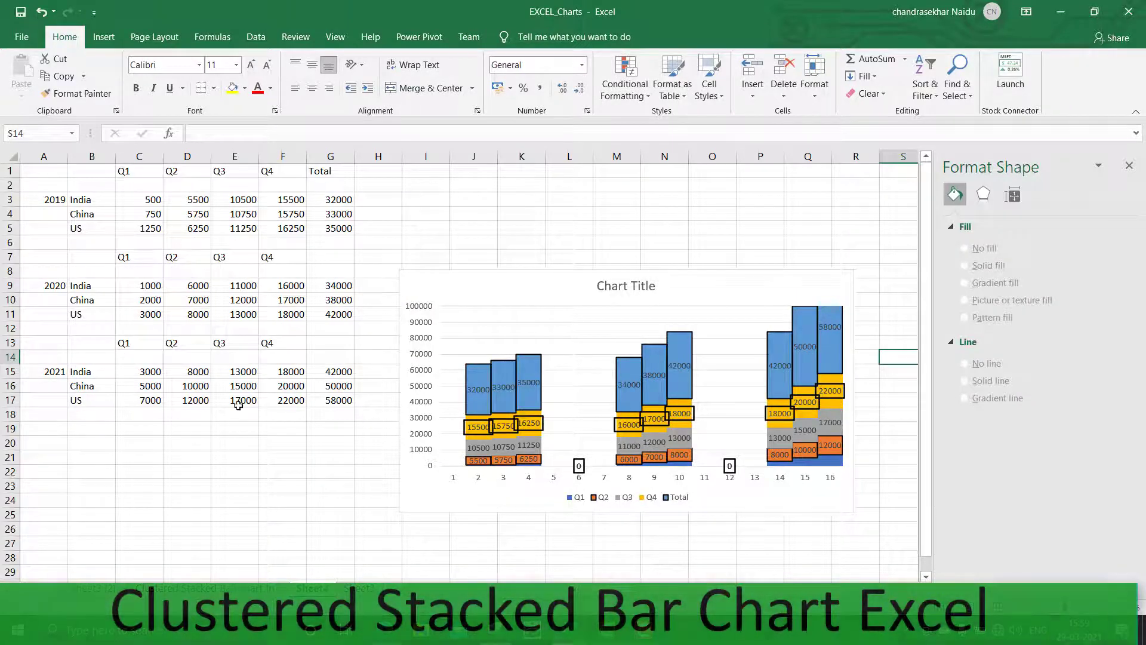
# Check the 2021 totals and set the vertical axis maximum bound to 150000
pyautogui.moveTo(330, 372); pyautogui.dragTo(332, 399)
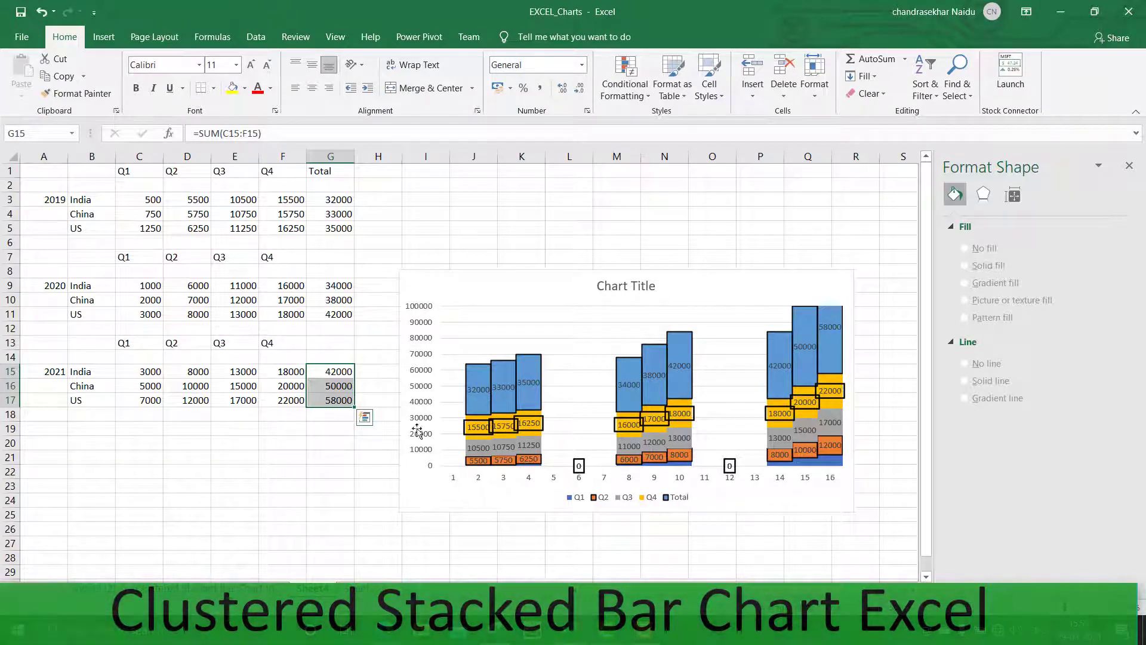
pyautogui.click(821, 357)
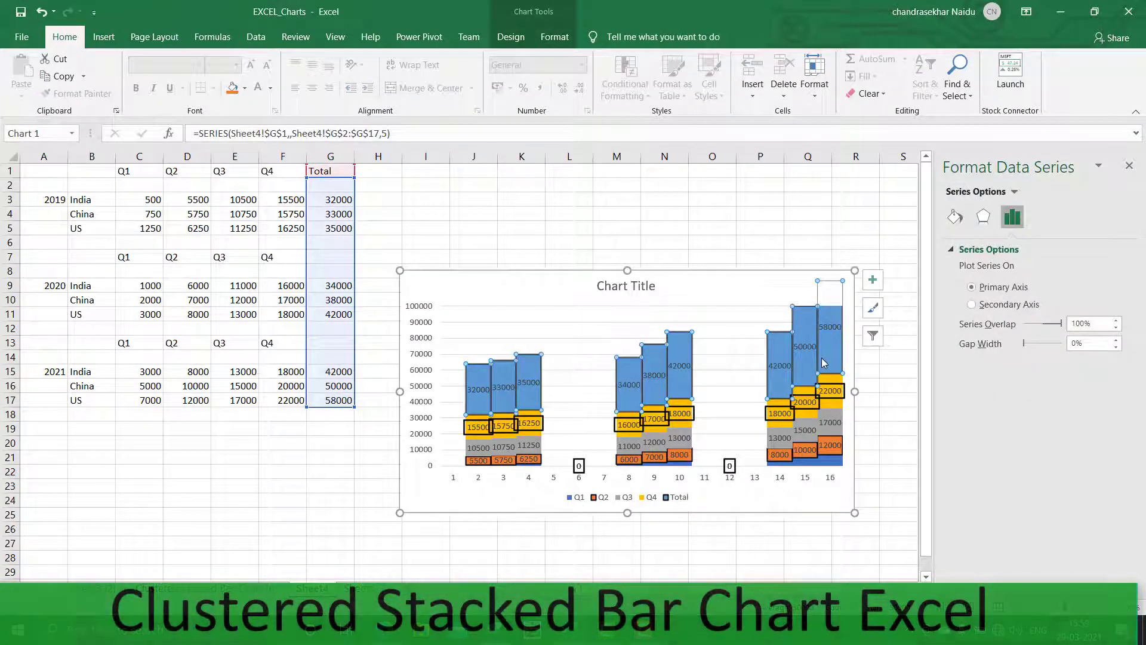
pyautogui.rightClick(823, 362)
pyautogui.click(424, 377)
pyautogui.click(424, 377)
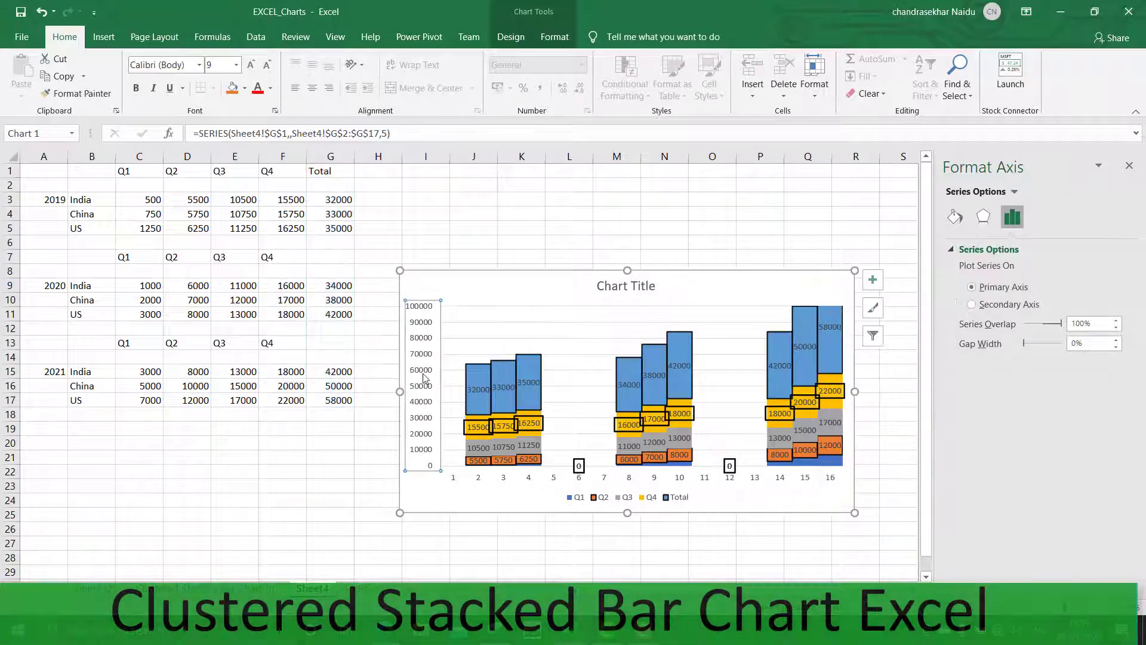
pyautogui.rightClick(424, 377)
pyautogui.click(471, 531)
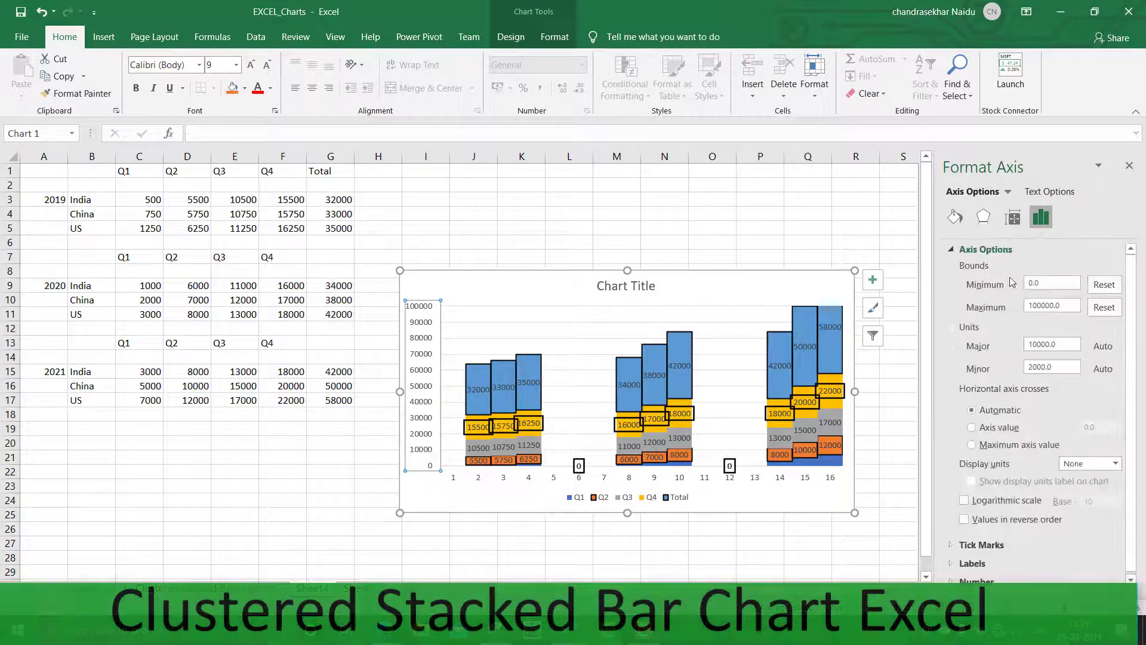
pyautogui.click(1036, 306)
pyautogui.write('5')
pyautogui.press('Return')
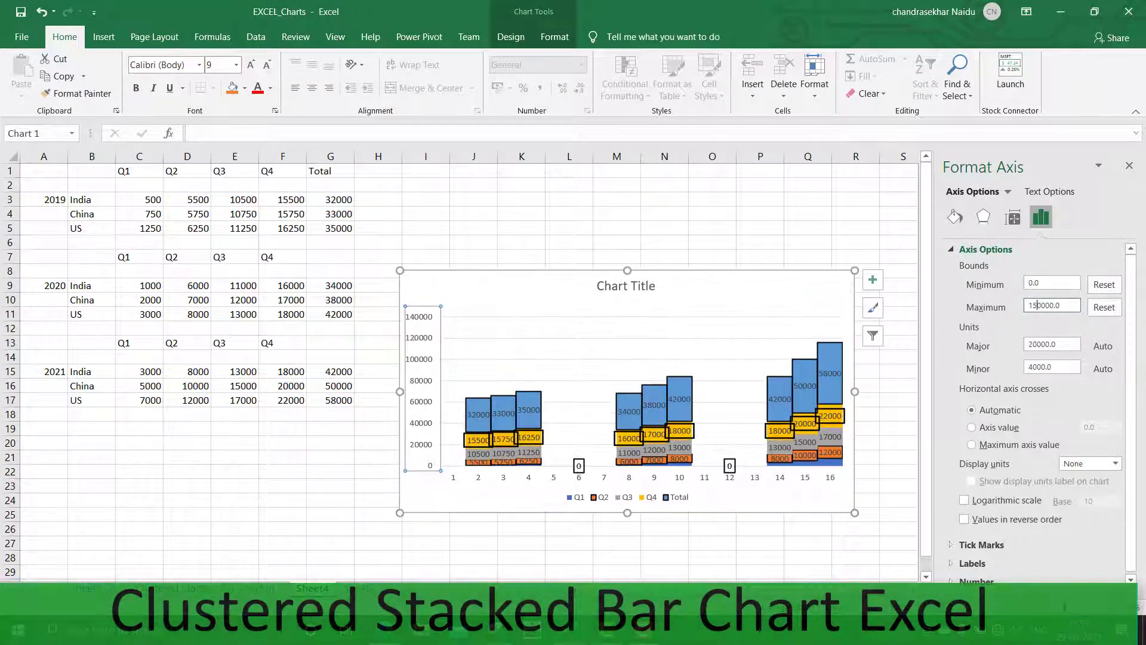
pyautogui.click(676, 570)
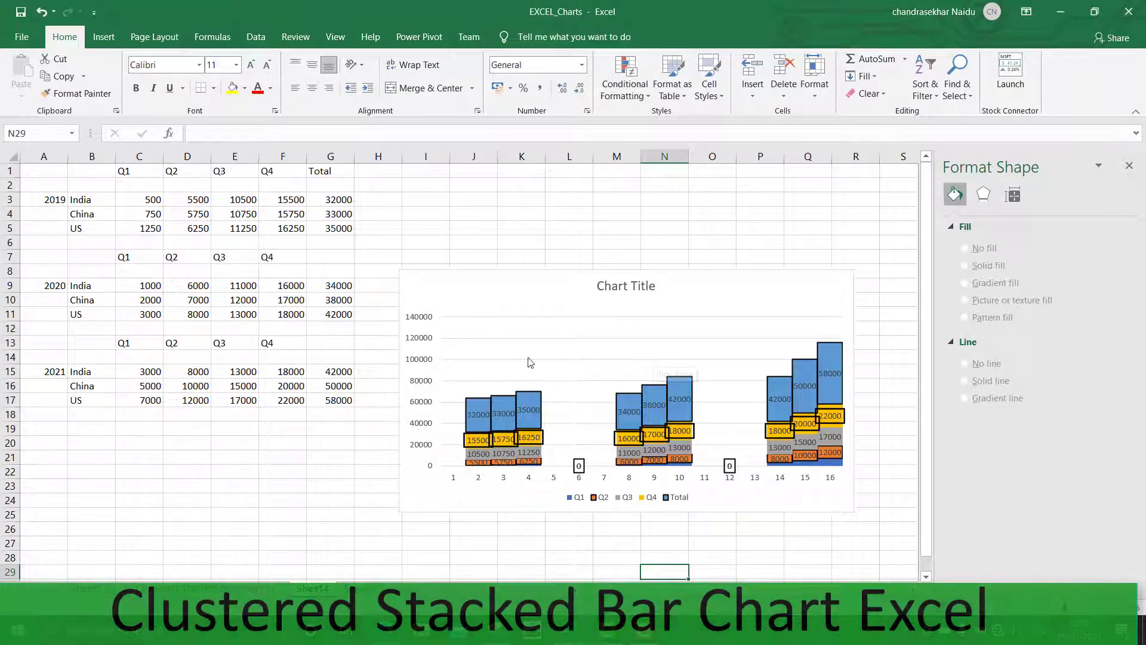
pyautogui.click(423, 349)
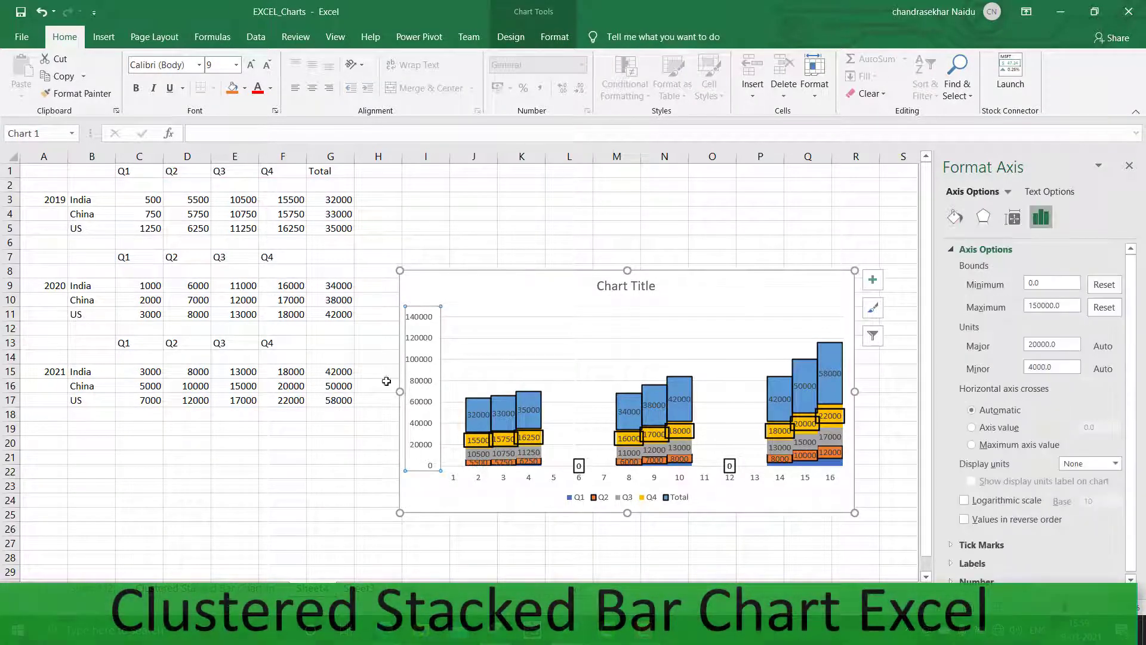
pyautogui.click(351, 376)
pyautogui.click(373, 461)
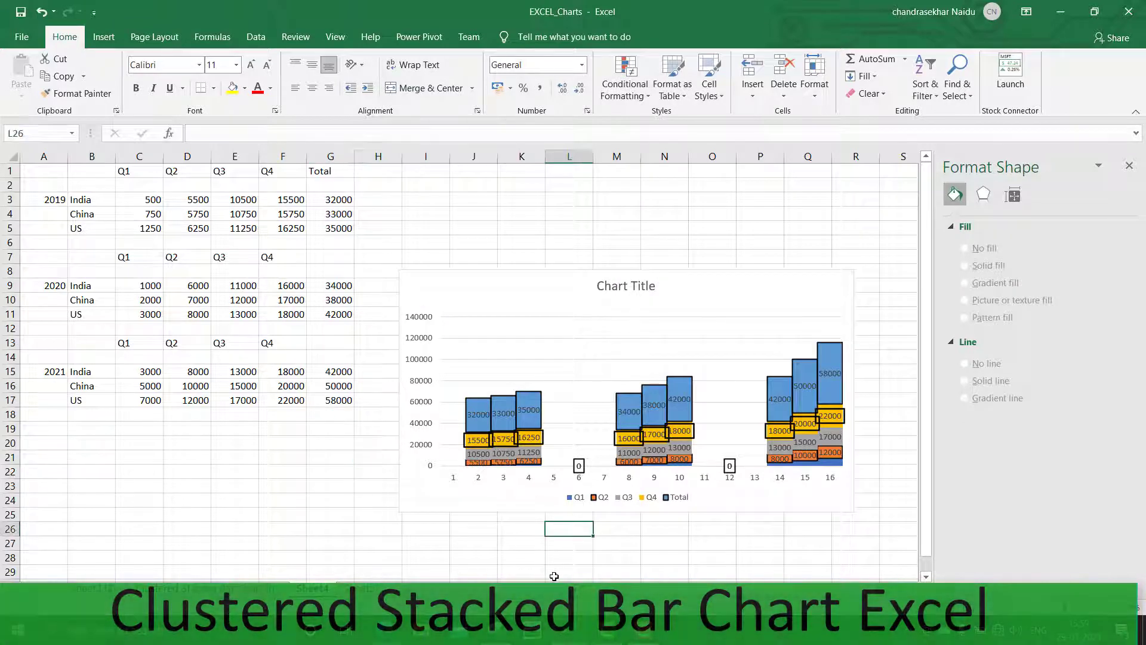
# Set the horizontal axis labels of the chart to the year and country range A2:B18 through Select Data
pyautogui.click(522, 478)
pyautogui.click(576, 401)
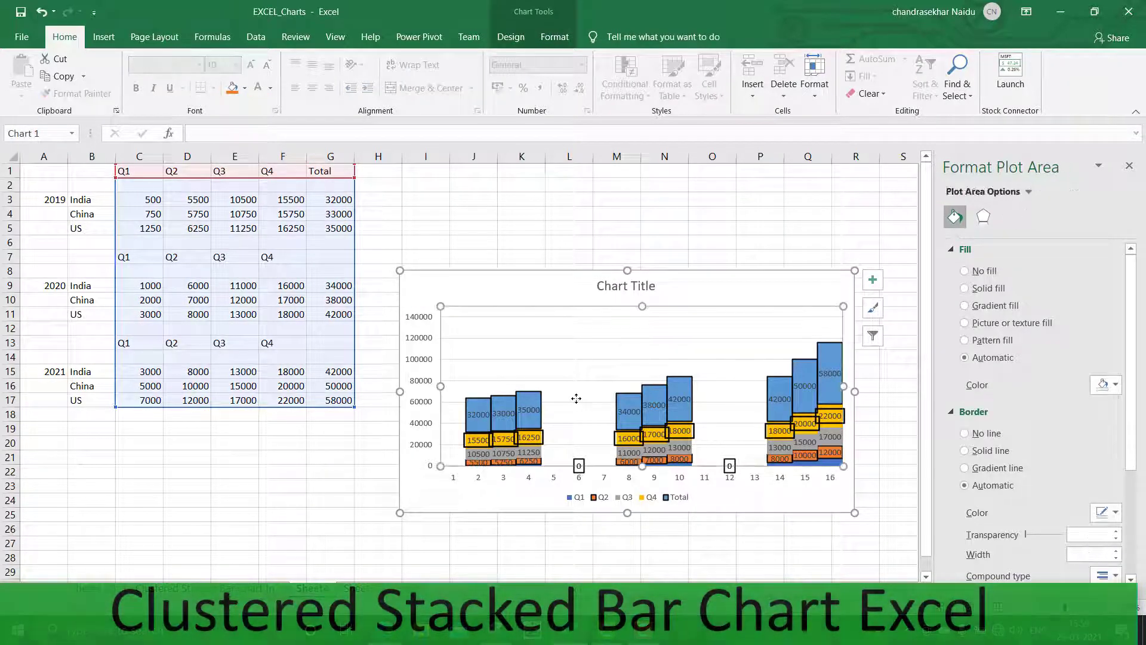
pyautogui.rightClick(576, 399)
pyautogui.click(615, 518)
pyautogui.rightClick(565, 371)
pyautogui.click(615, 454)
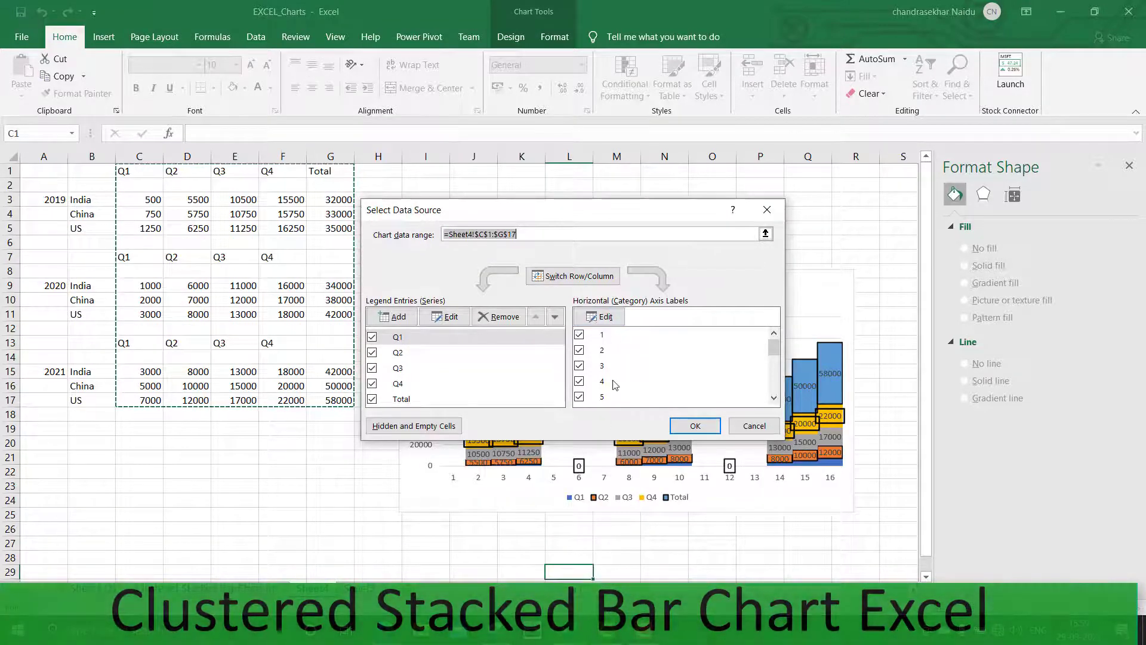
pyautogui.click(602, 317)
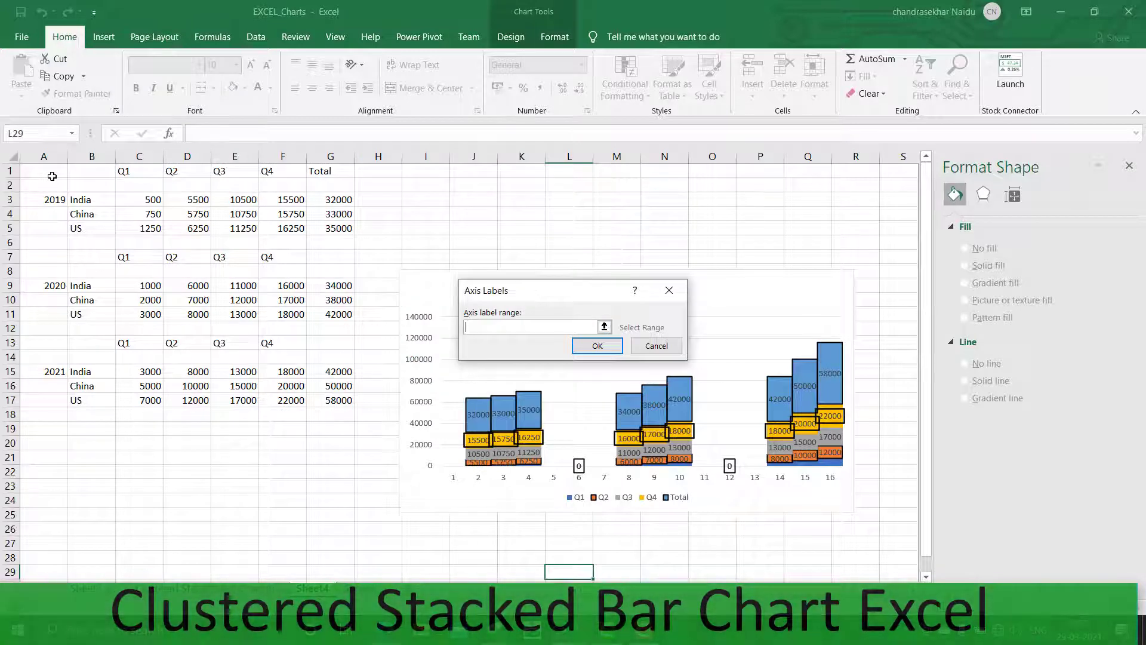
pyautogui.moveTo(39, 187); pyautogui.dragTo(84, 407)
pyautogui.press('BackSpace')
pyautogui.write('7')
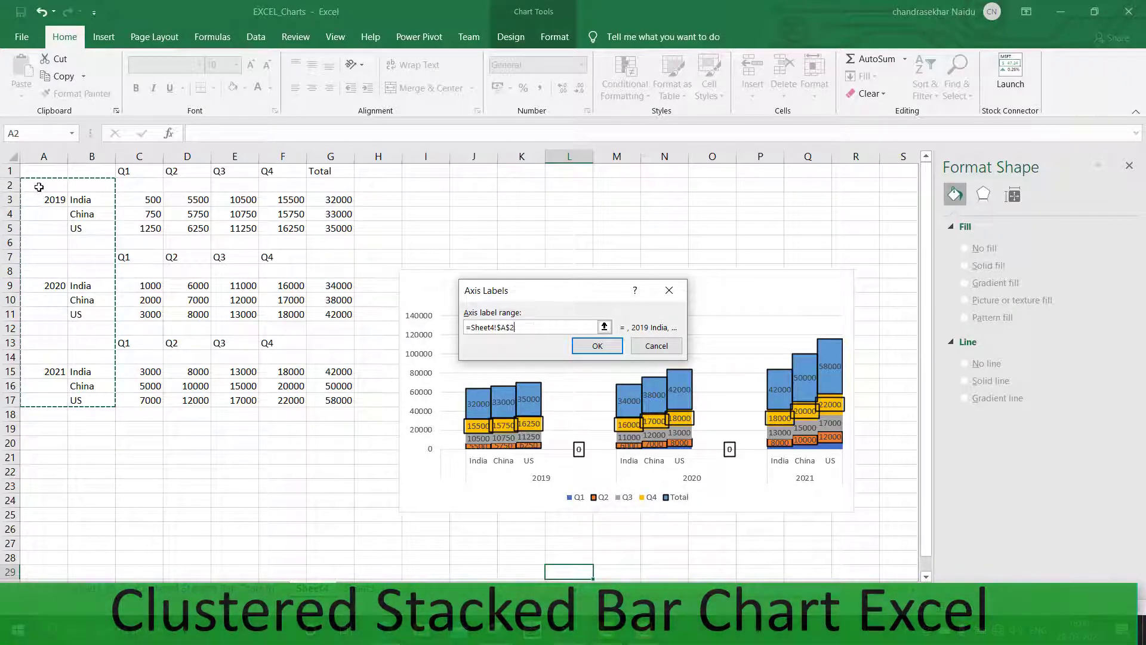
pyautogui.moveTo(39, 187); pyautogui.dragTo(80, 415)
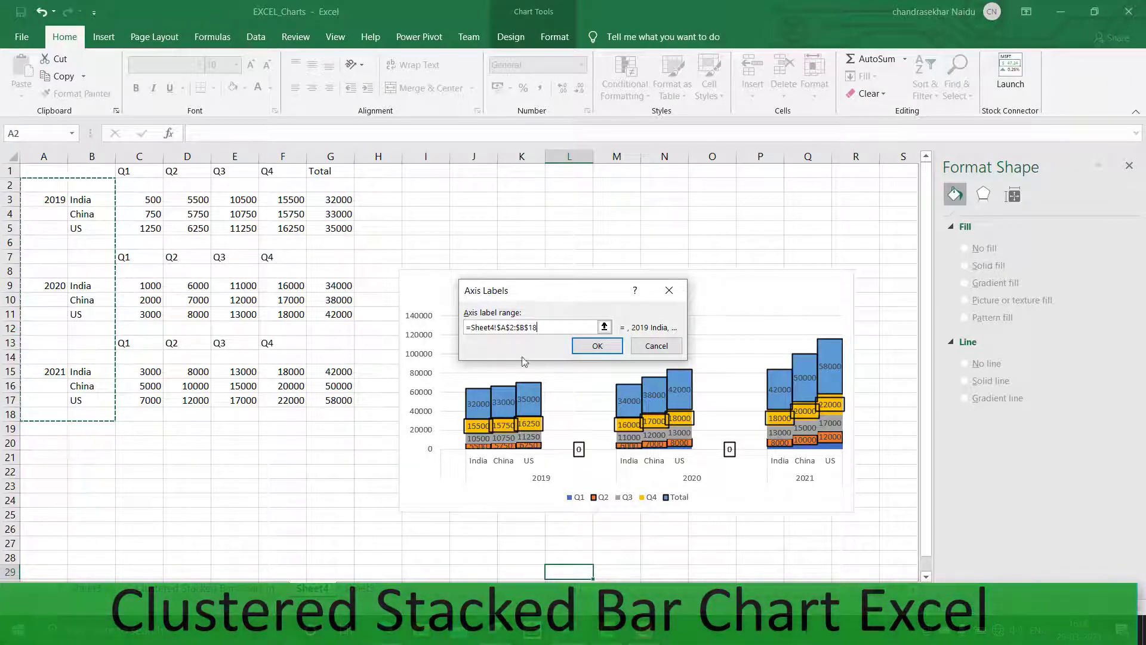
pyautogui.click(597, 346)
pyautogui.click(710, 428)
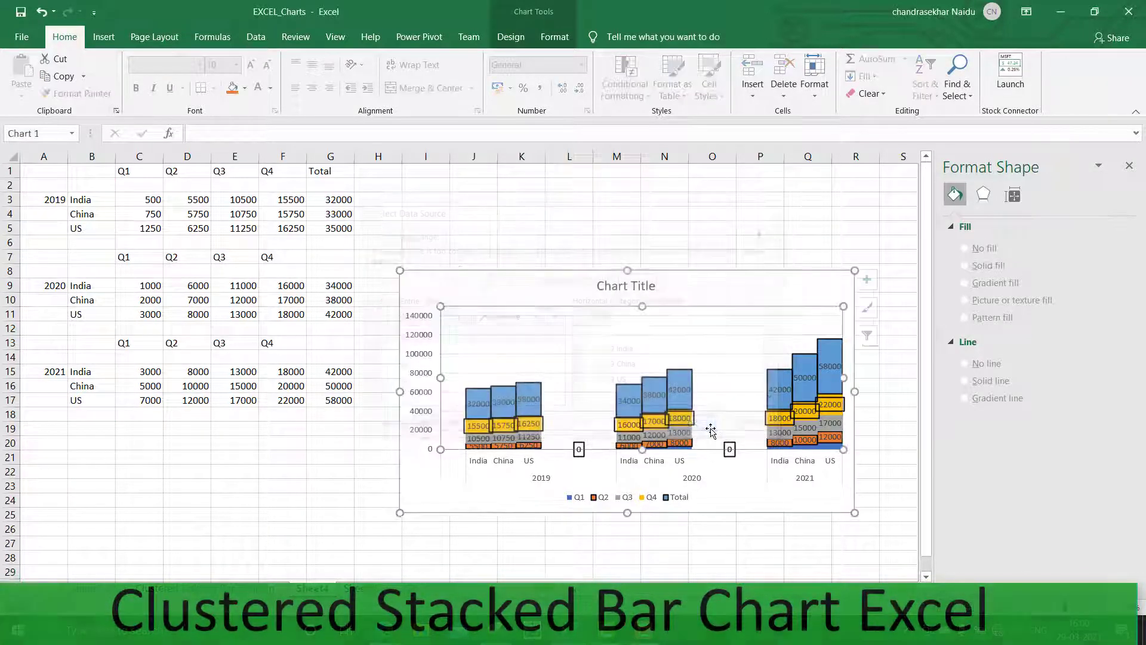
# Open the vertical axis format options to review its bounds
pyautogui.click(737, 539)
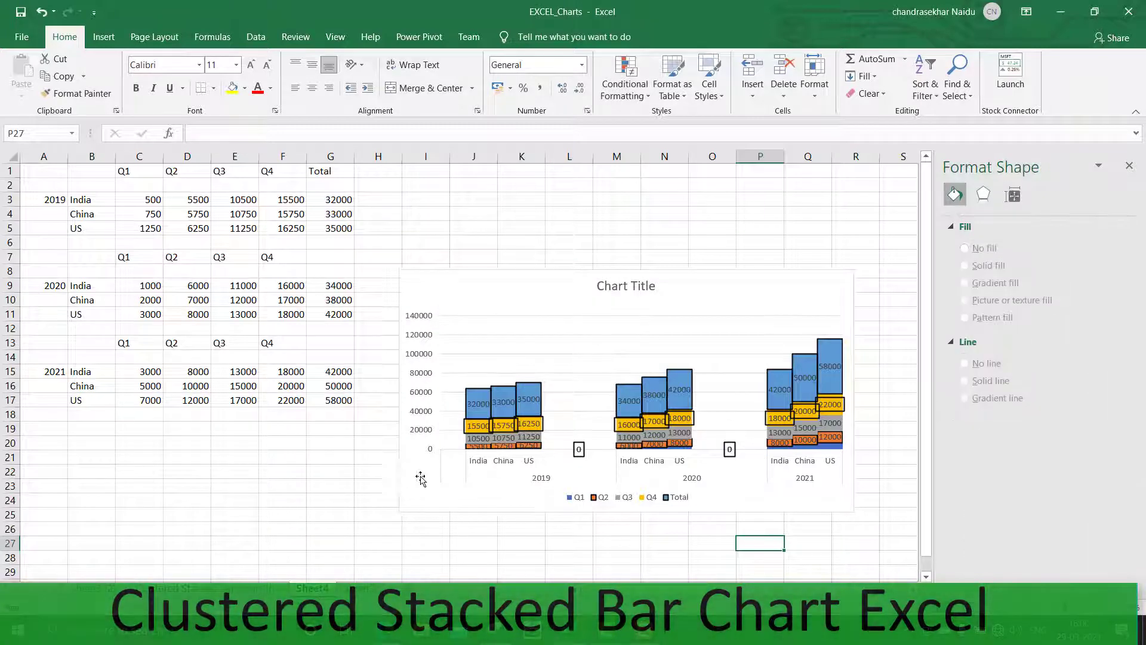
pyautogui.rightClick(416, 352)
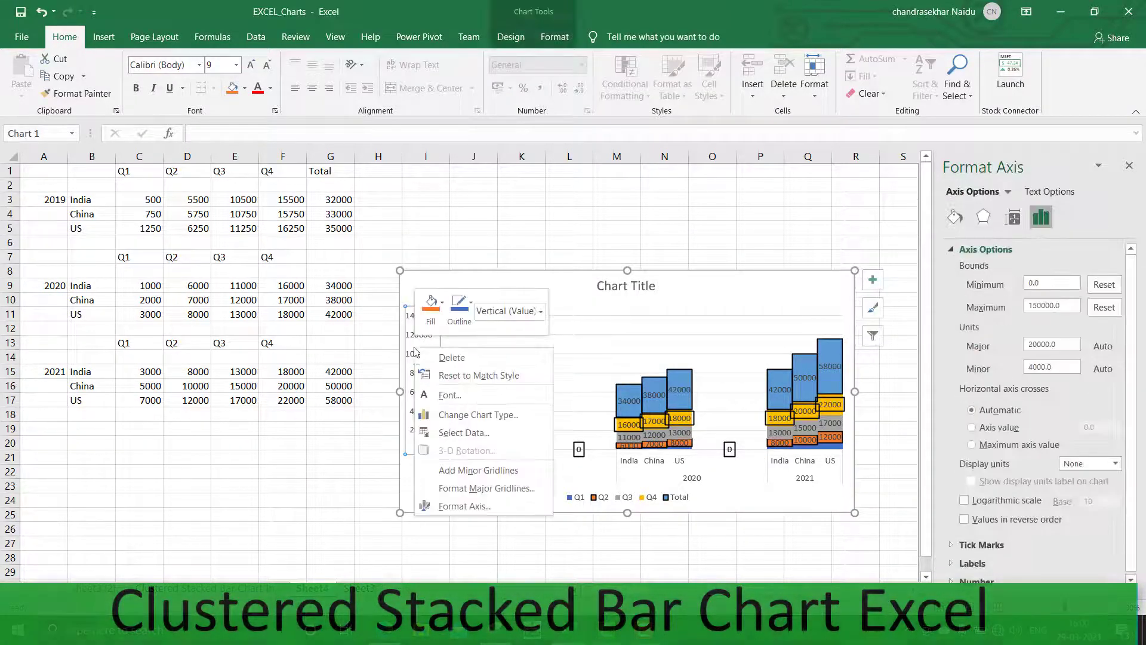
pyautogui.click(452, 506)
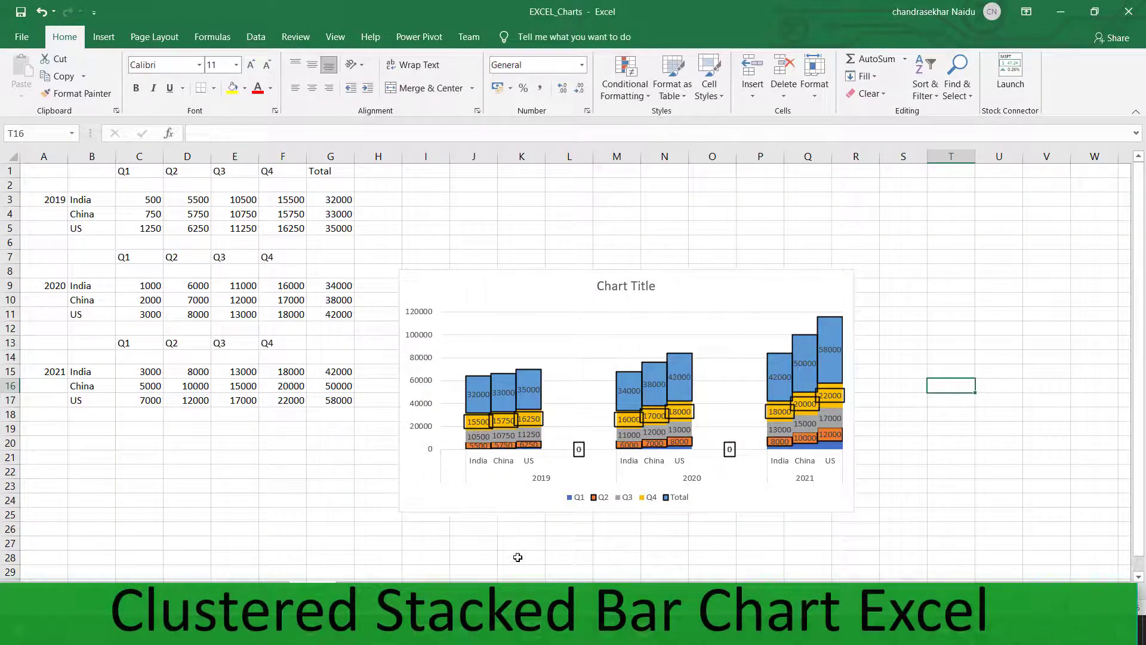
pyautogui.click(518, 558)
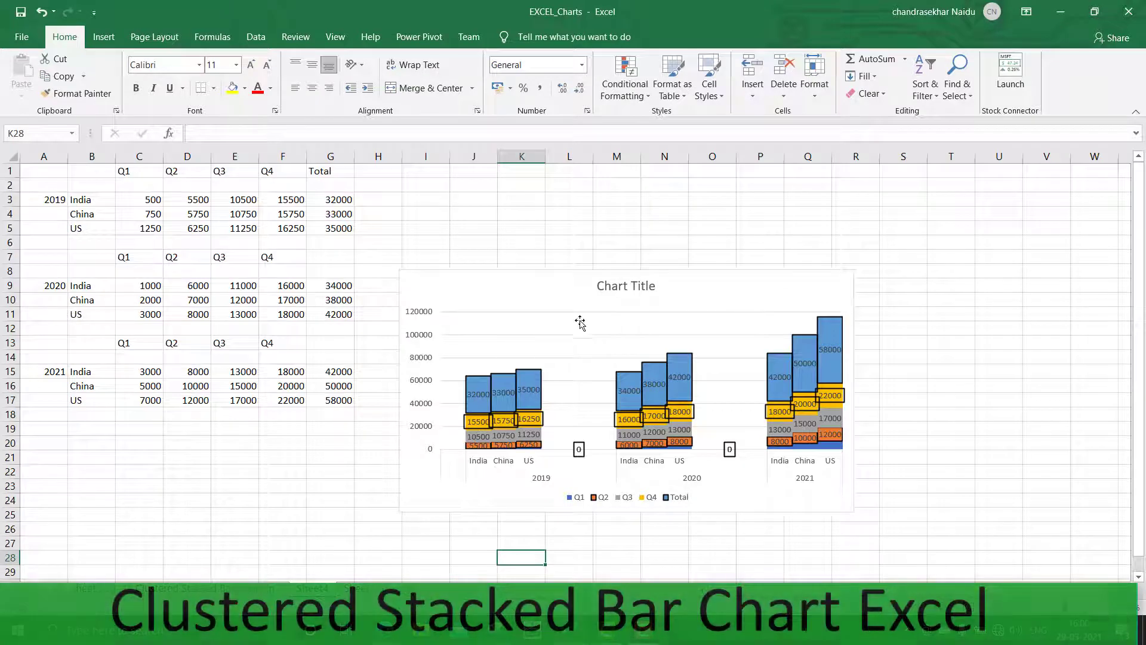
# Examine the finished reference chart on the other sheet, then return to the working sheet
pyautogui.click(606, 293)
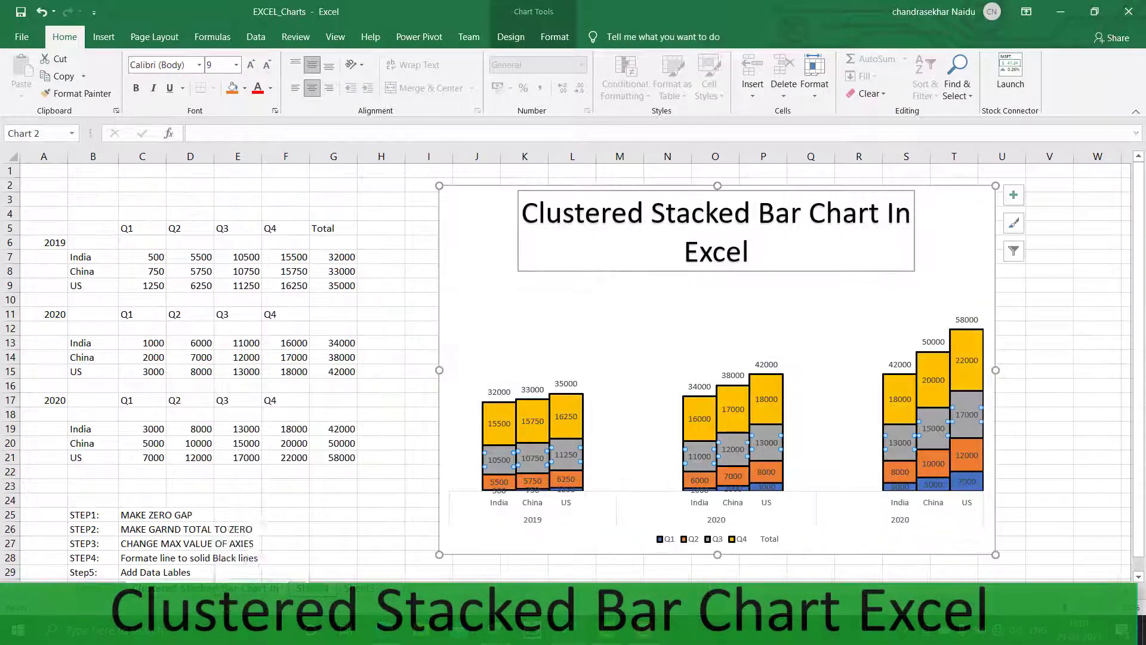
pyautogui.rightClick(218, 587)
pyautogui.click(655, 258)
pyautogui.tripleClick(706, 232)
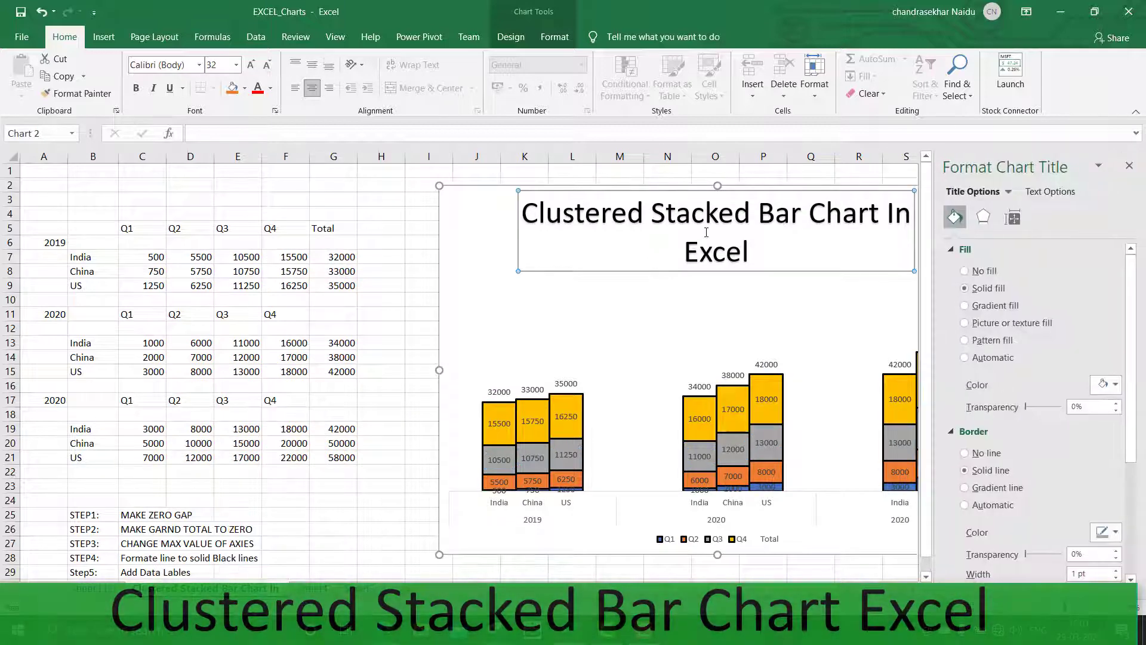
pyautogui.rightClick(707, 232)
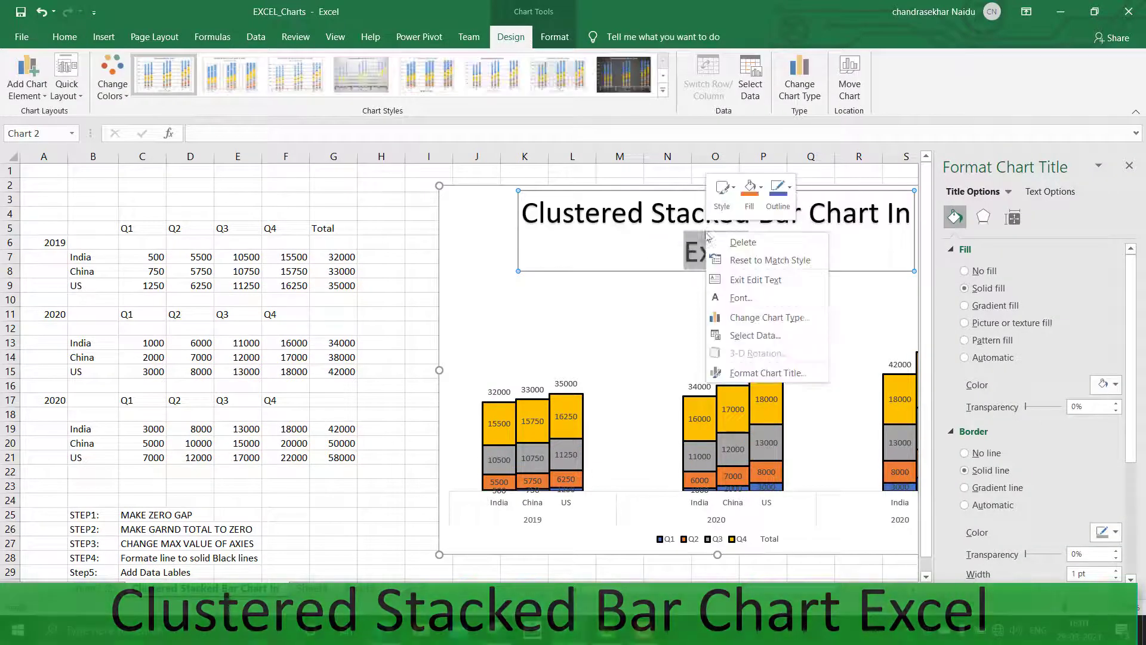
pyautogui.click(319, 575)
pyautogui.click(319, 576)
pyautogui.click(313, 588)
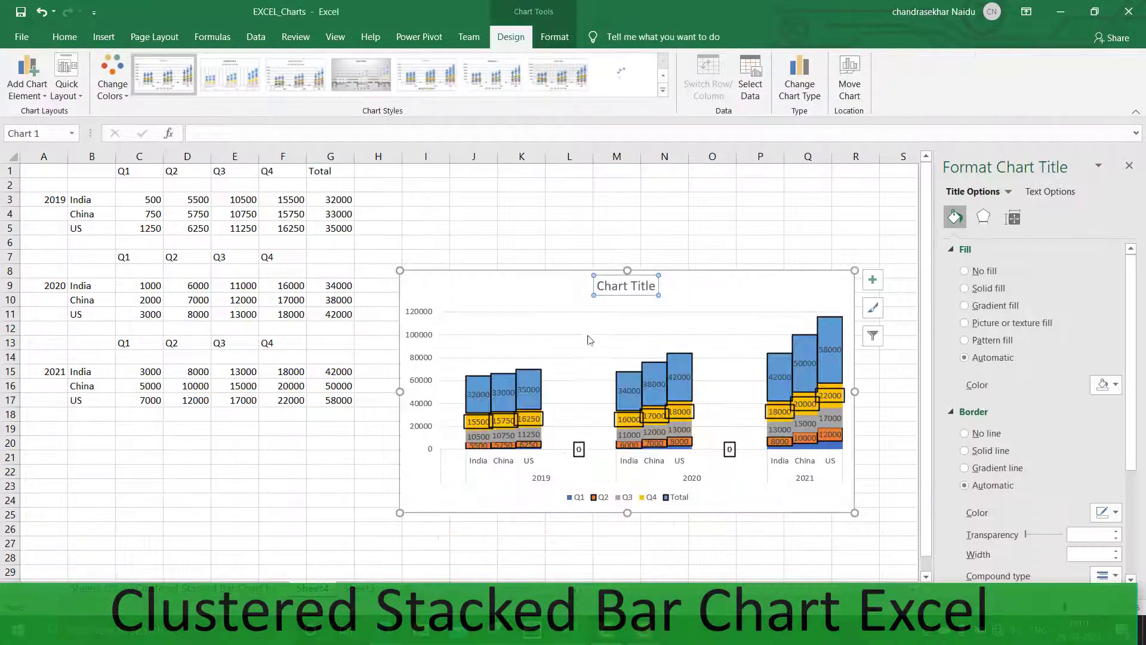
# Rename the chart title to Clustered Stacked Bar Chart
pyautogui.tripleClick(634, 287)
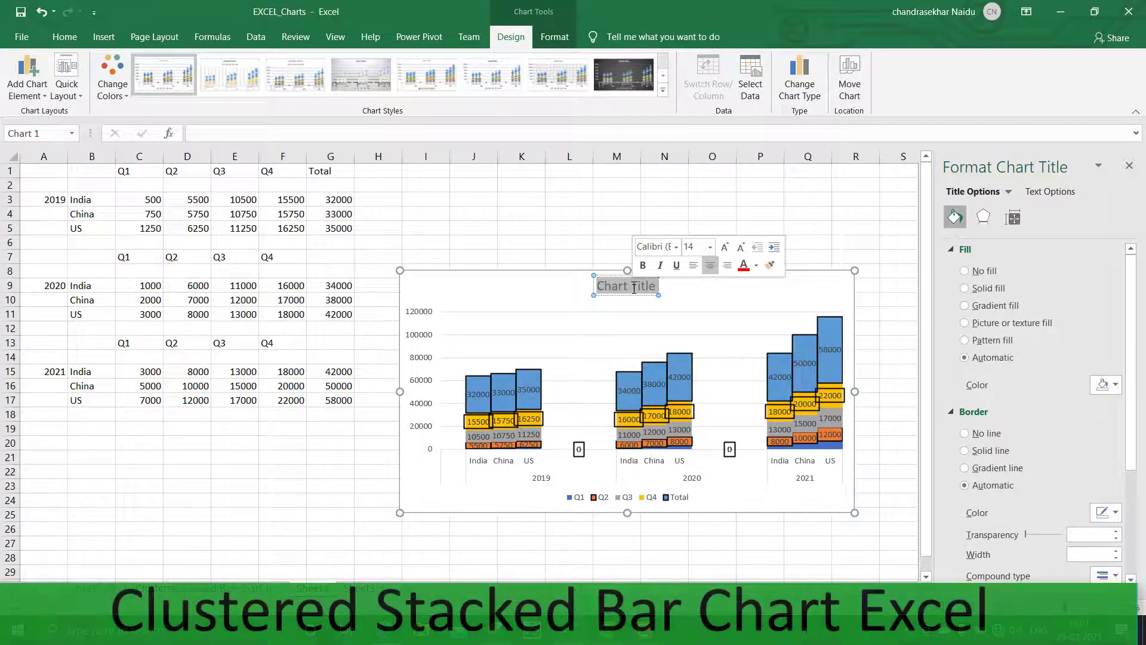
pyautogui.write('Cl')
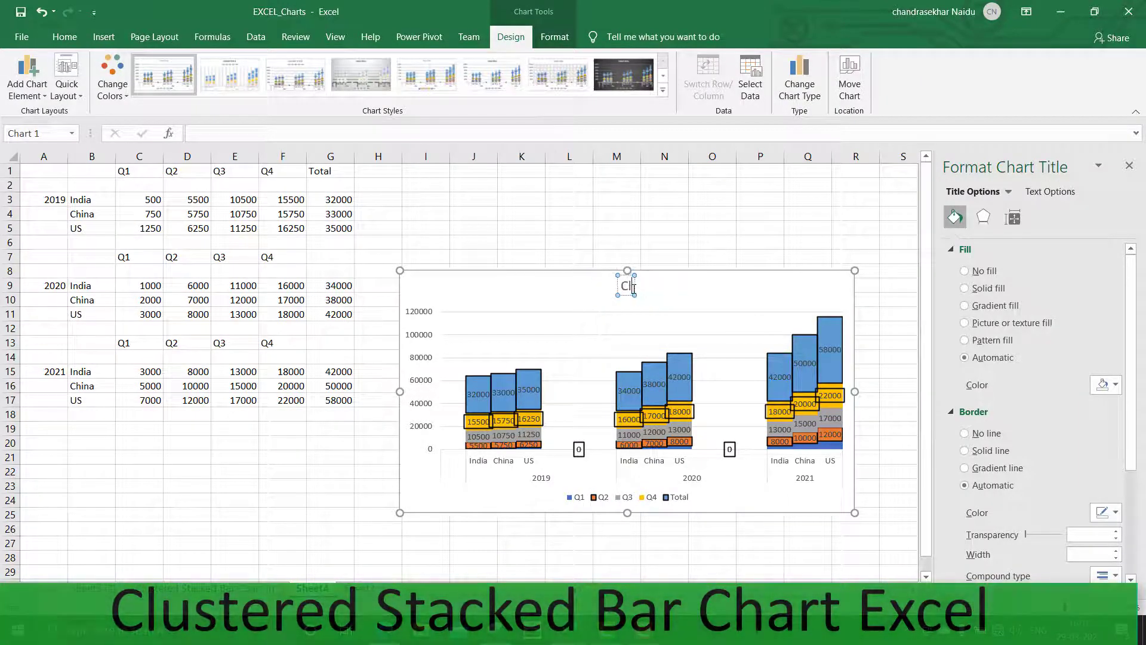
pyautogui.write('ustered')
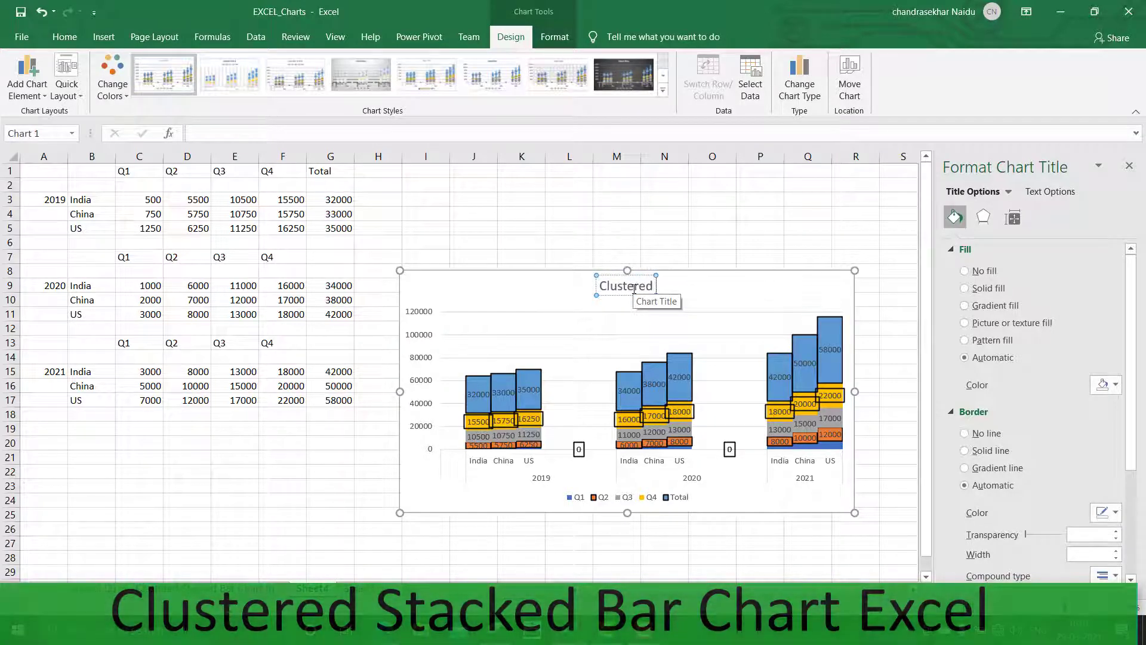
pyautogui.write(' Stacked')
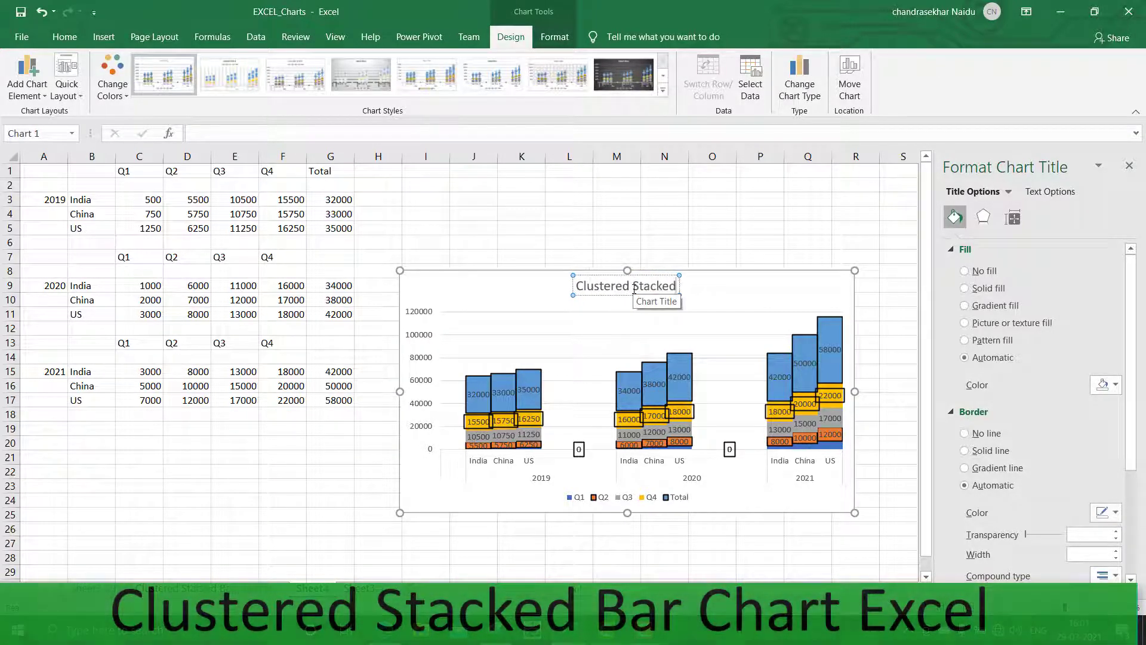
pyautogui.write(' B')
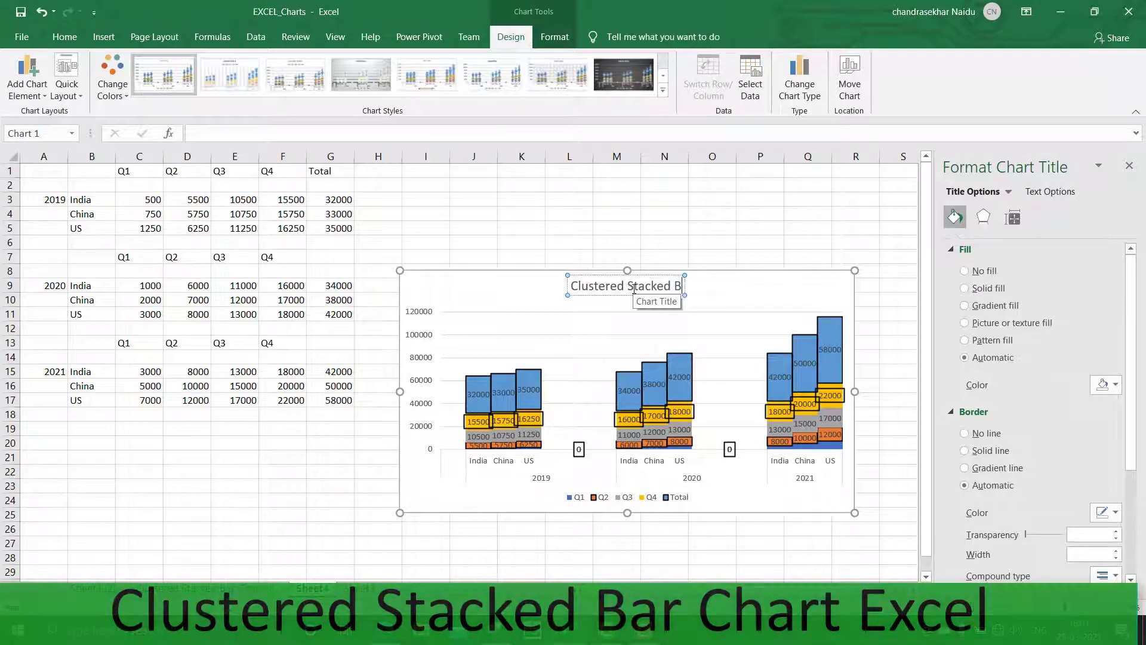
pyautogui.write('ar ch')
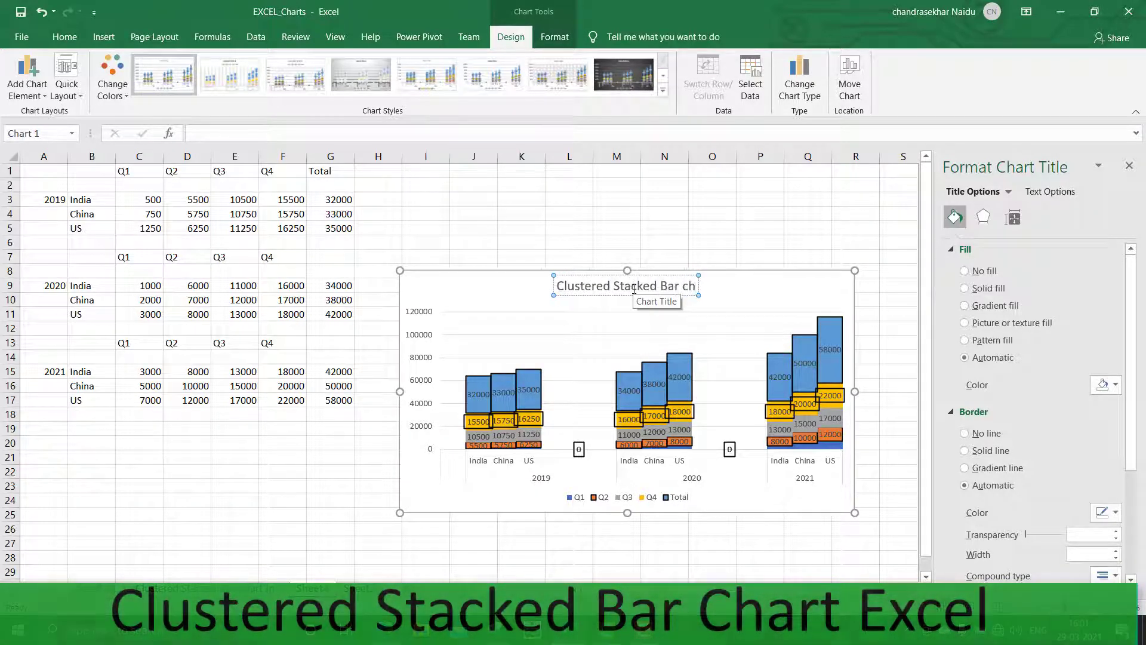
pyautogui.press('BackSpace')
pyautogui.press('BackSpace')
pyautogui.write('Chart')
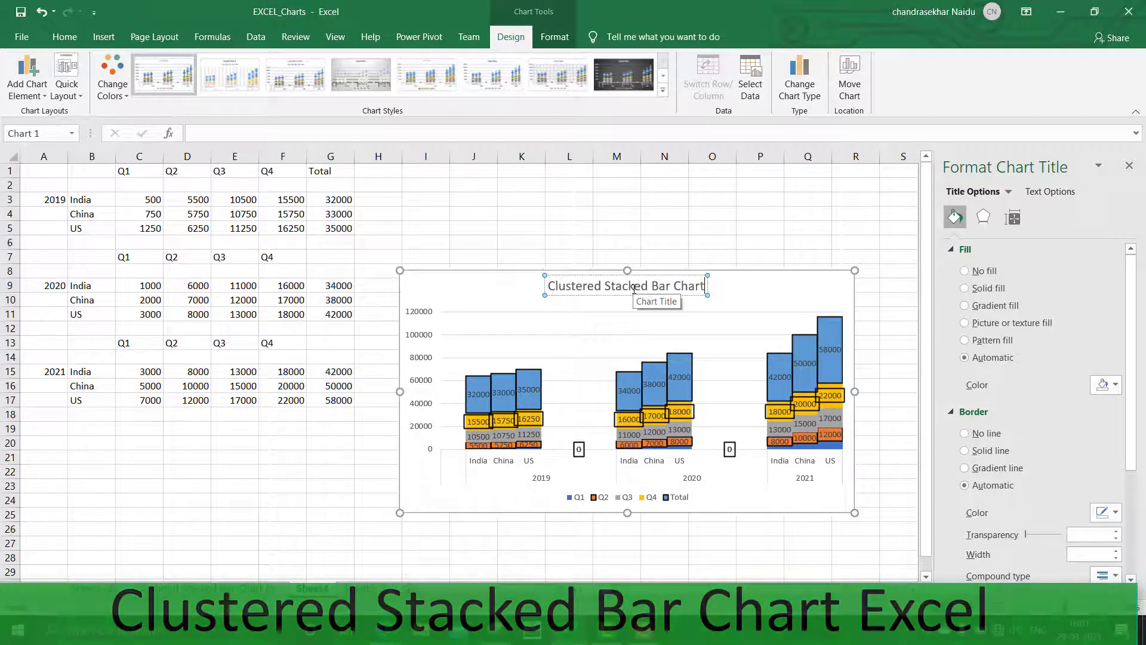
pyautogui.click(663, 256)
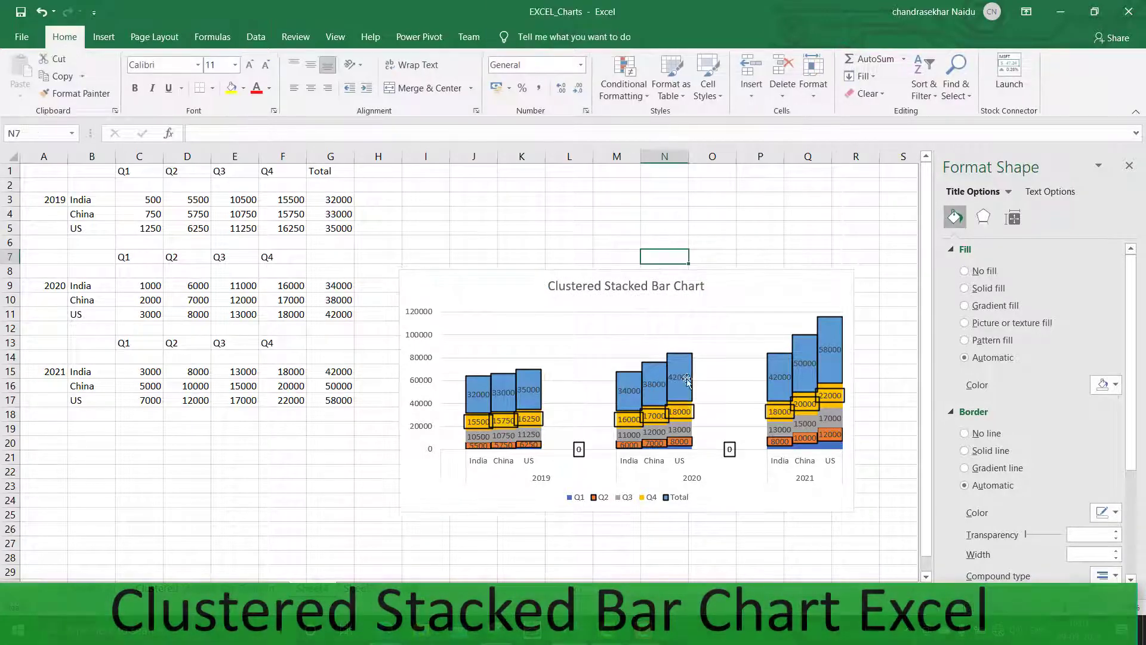
# Select the Q4 data labels and remove their border
pyautogui.click(736, 509)
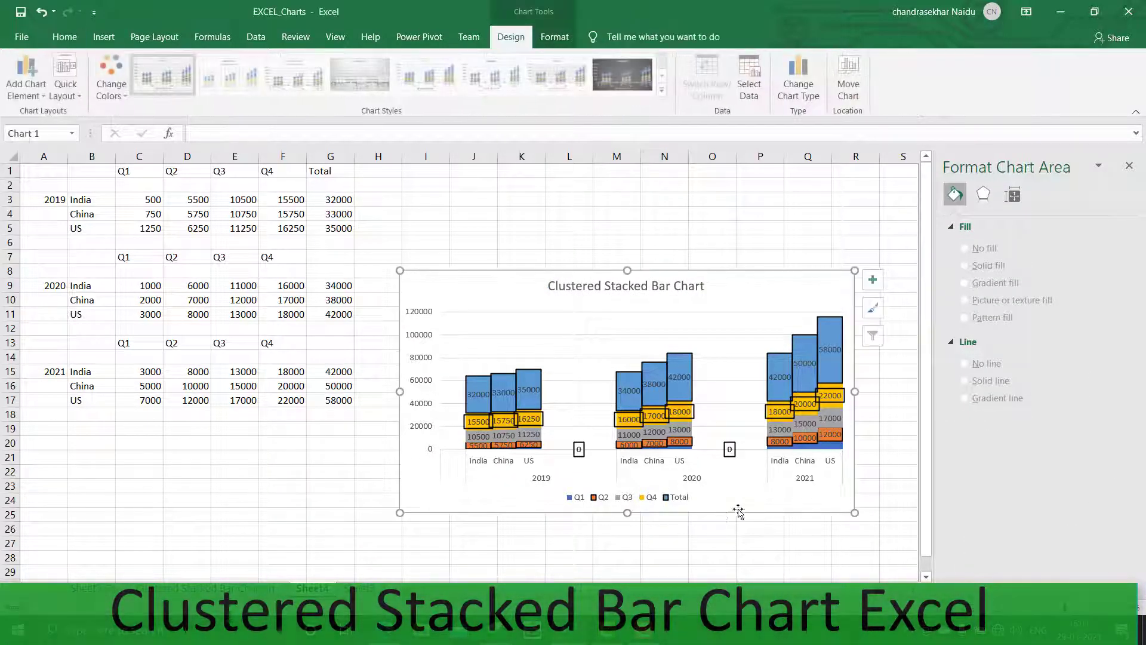
pyautogui.click(698, 338)
pyautogui.click(706, 335)
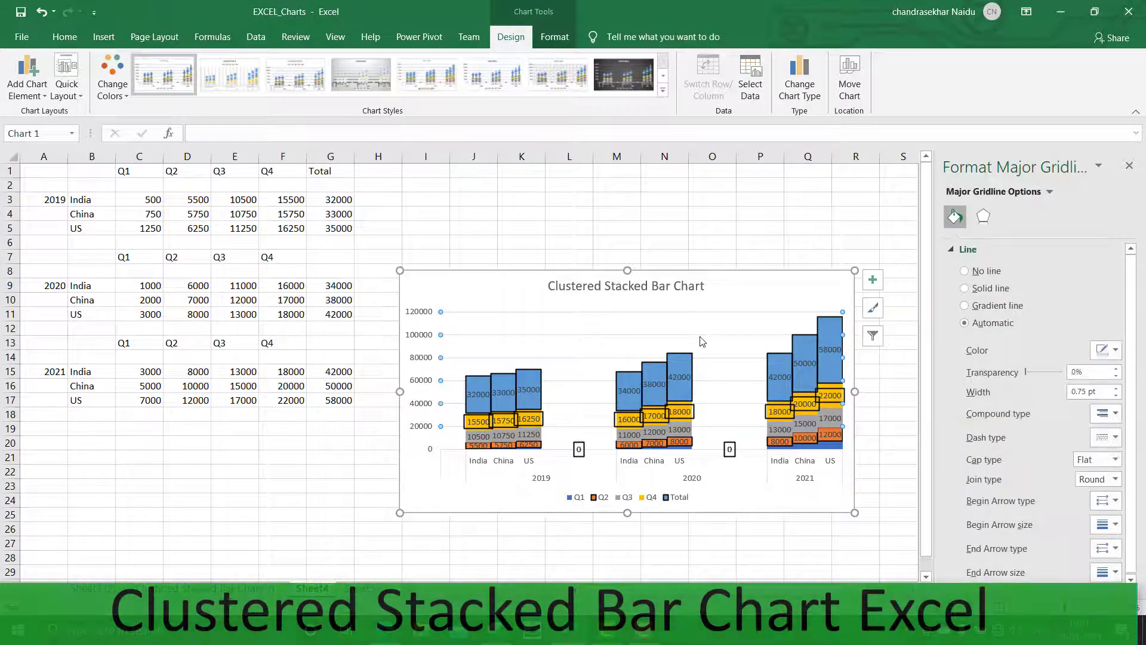
pyautogui.click(557, 388)
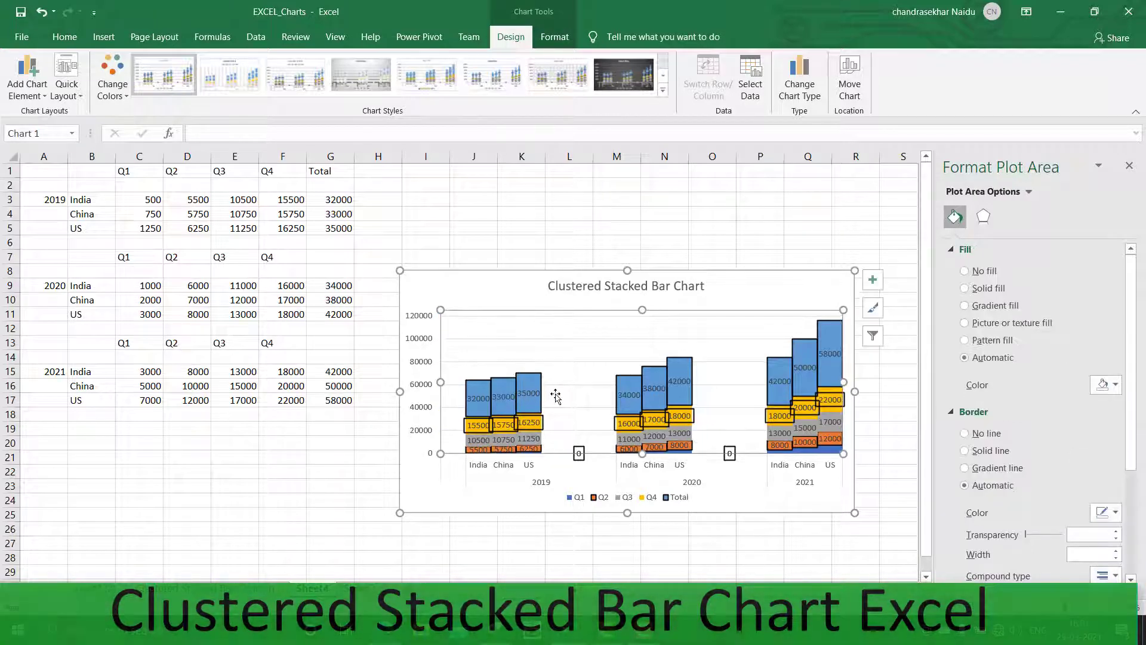
pyautogui.click(566, 385)
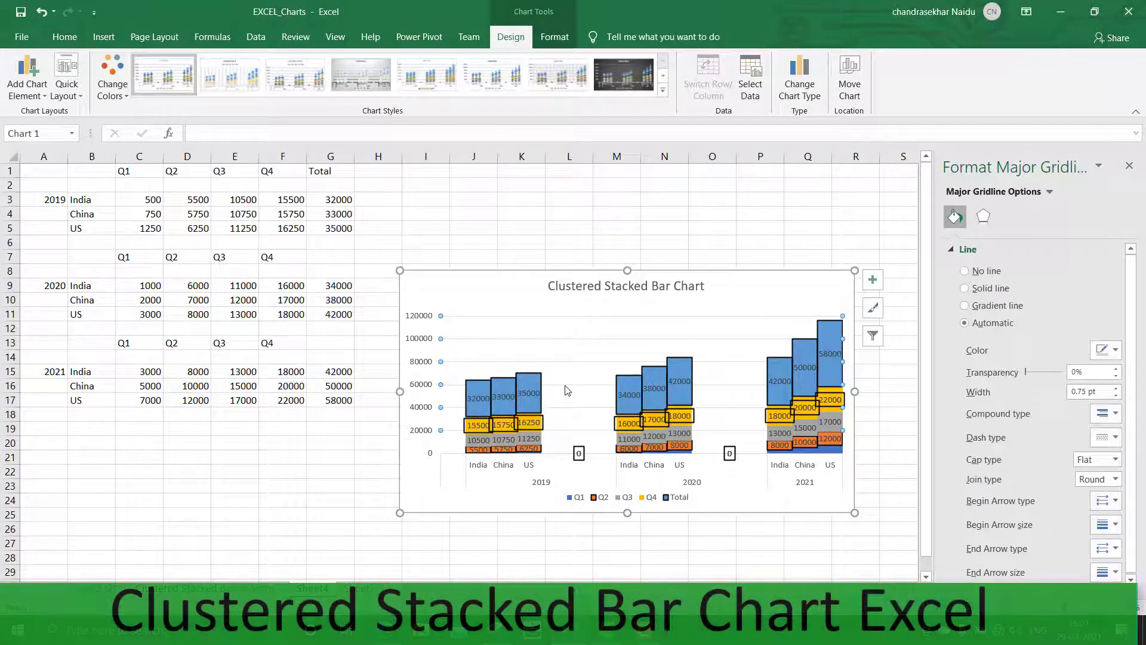
pyautogui.click(567, 390)
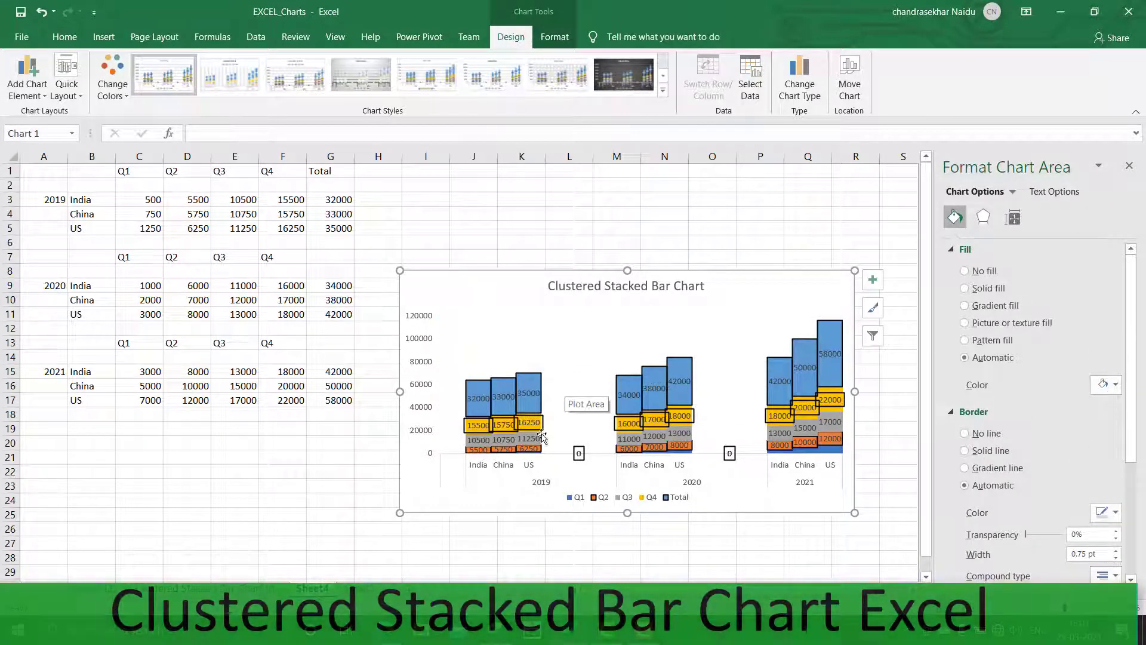
pyautogui.click(762, 542)
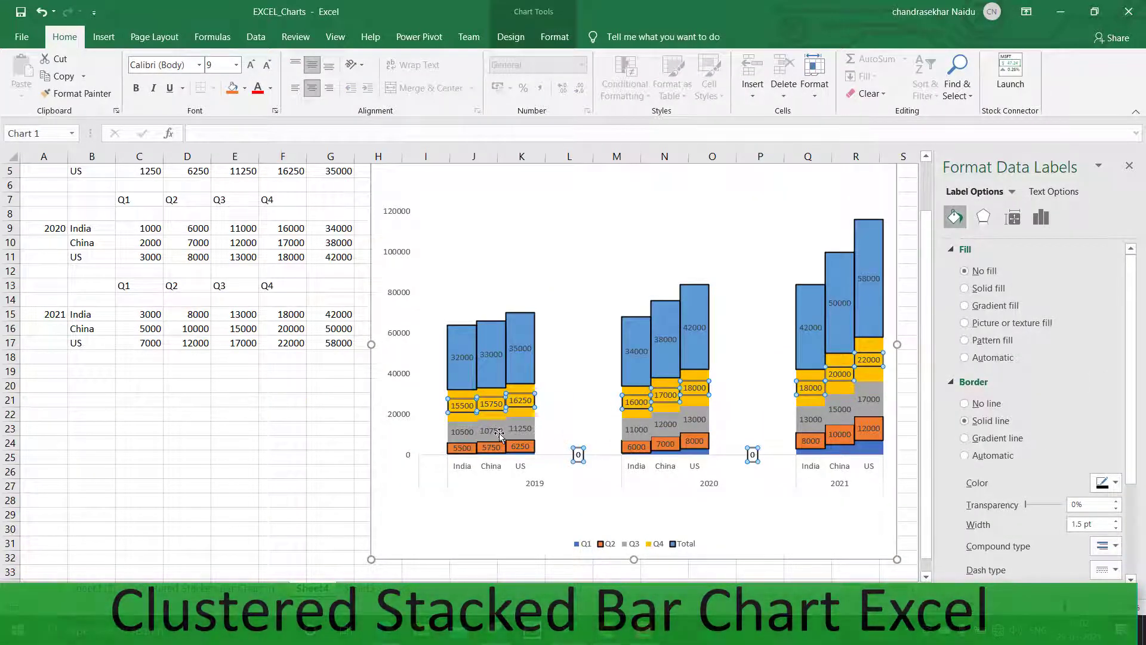
pyautogui.click(965, 403)
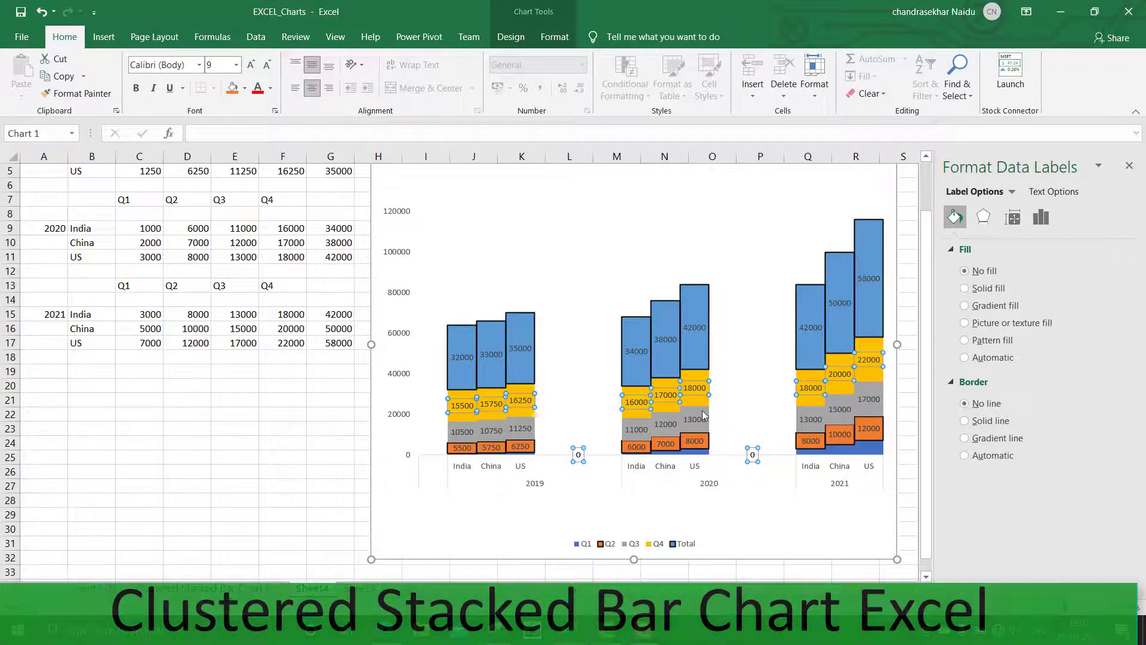
# Give the Q4 series a solid line border 1 pt wide
pyautogui.click(695, 382)
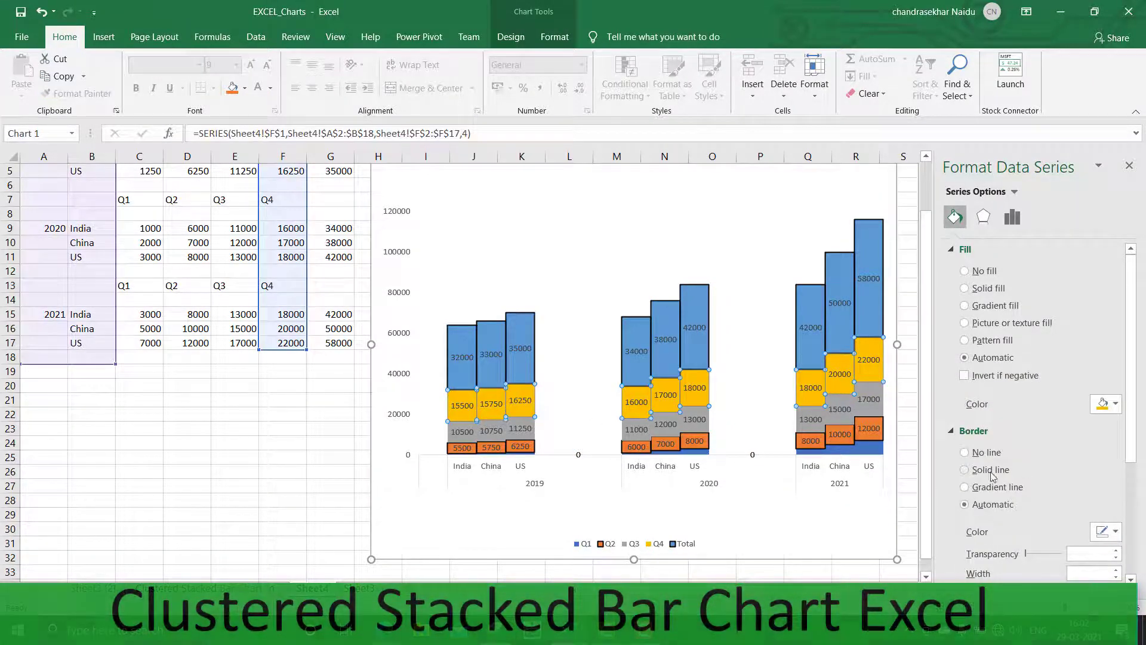
pyautogui.click(965, 469)
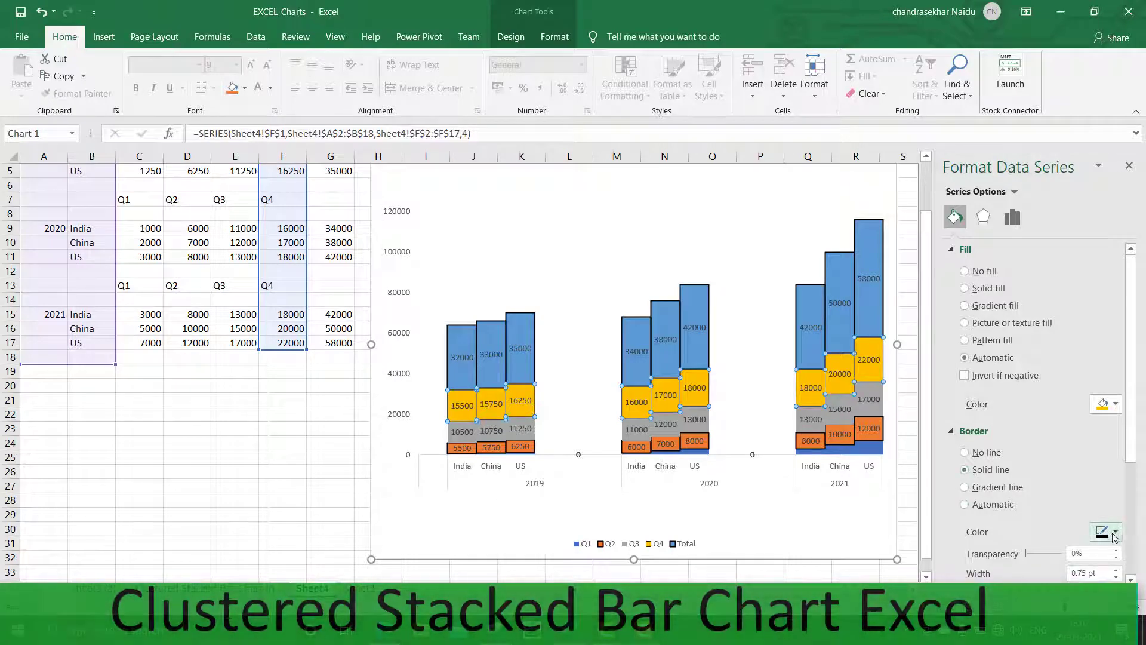
pyautogui.doubleClick(1076, 574)
pyautogui.write('1.5')
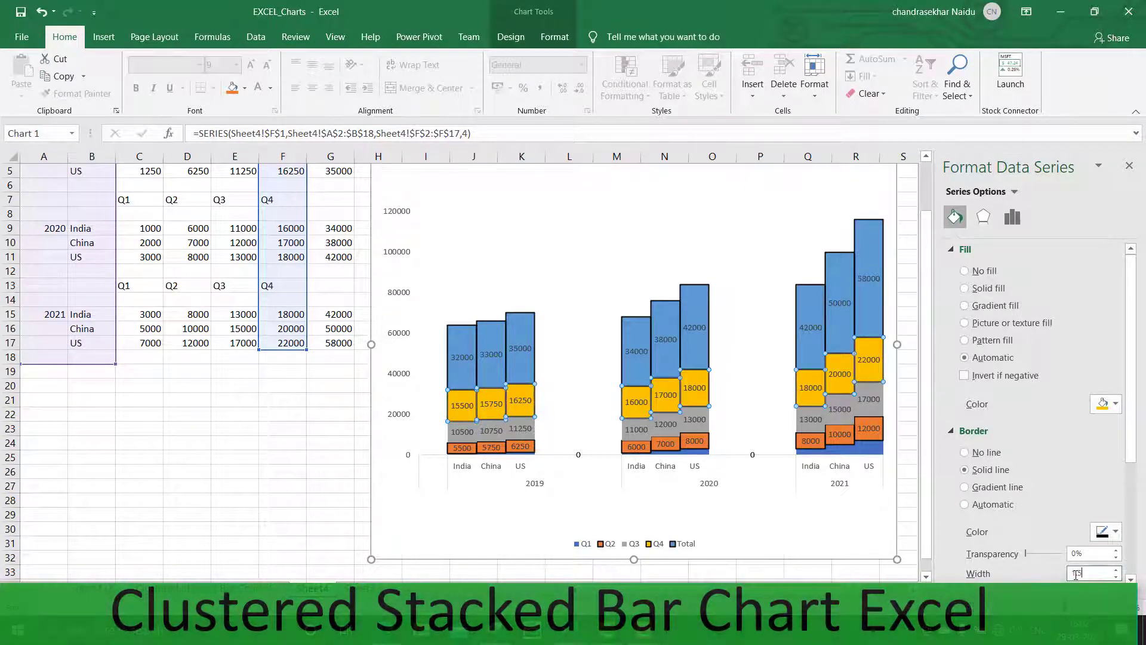
pyautogui.click(796, 504)
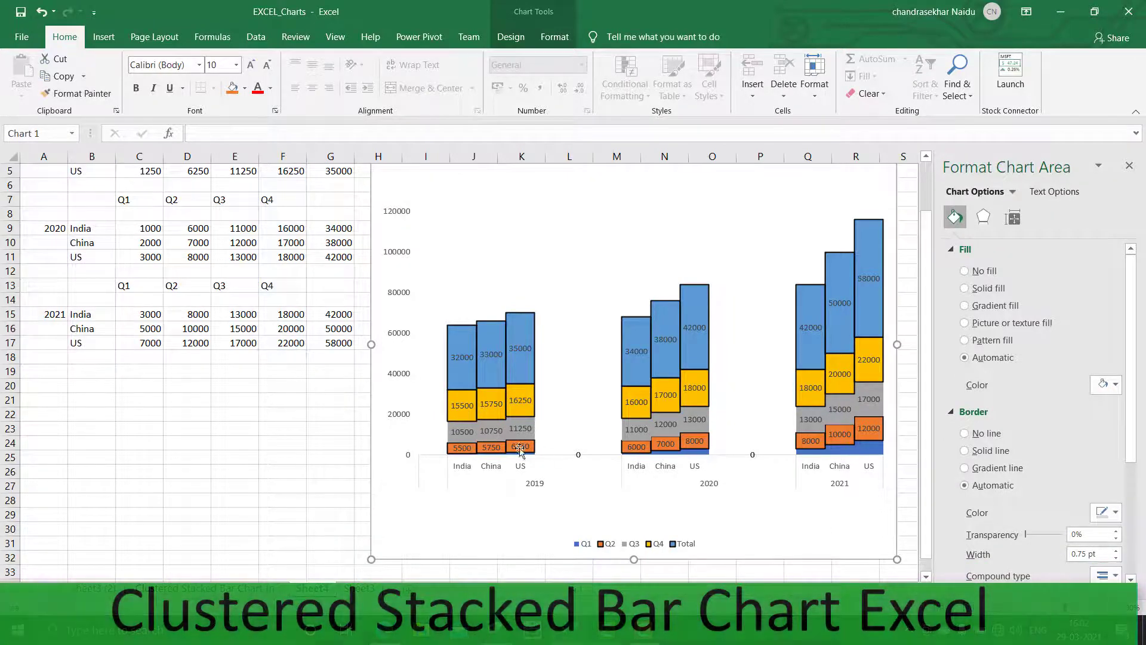
pyautogui.click(469, 440)
pyautogui.click(469, 440)
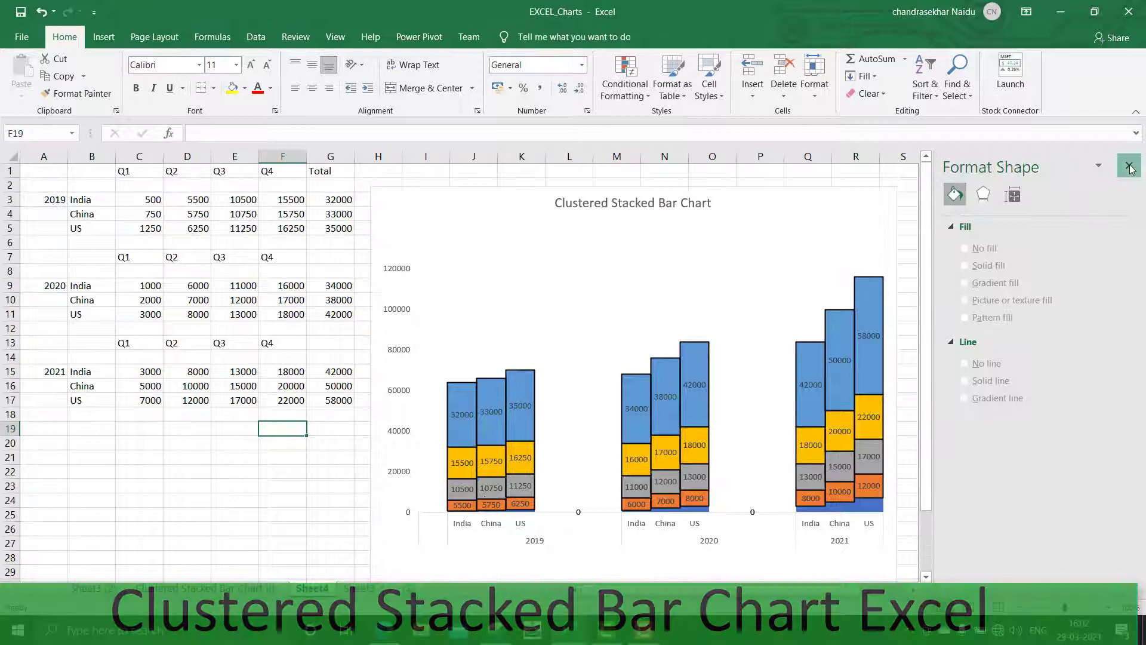
pyautogui.click(1129, 167)
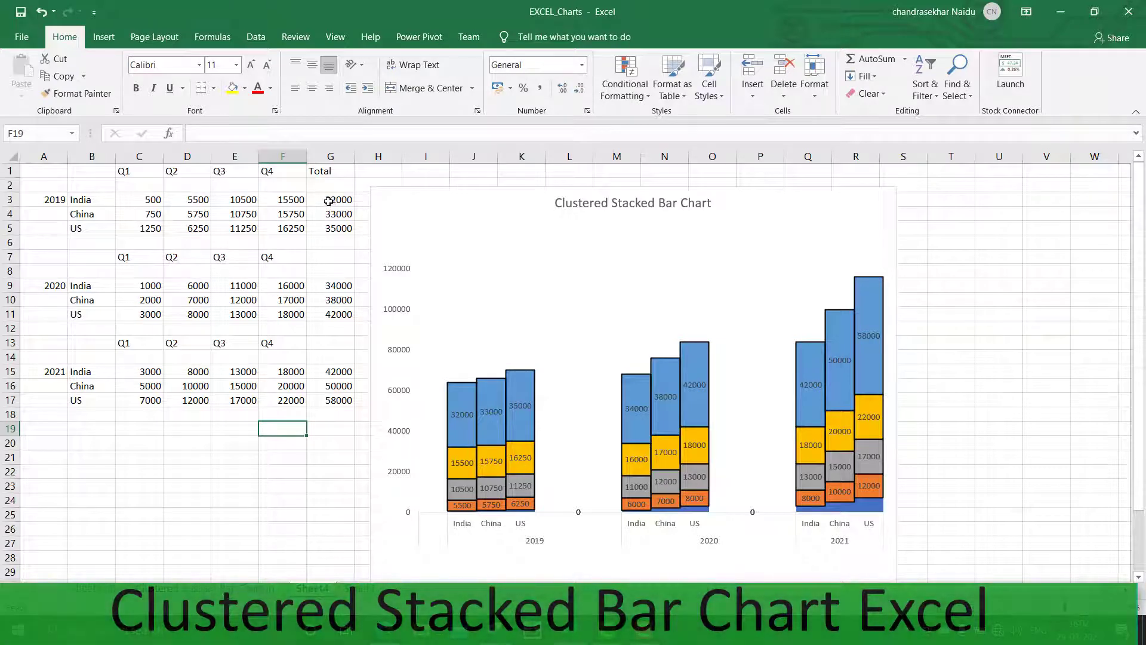
# Remove the fill from the Total series columns so they show No Fill
pyautogui.click(453, 427)
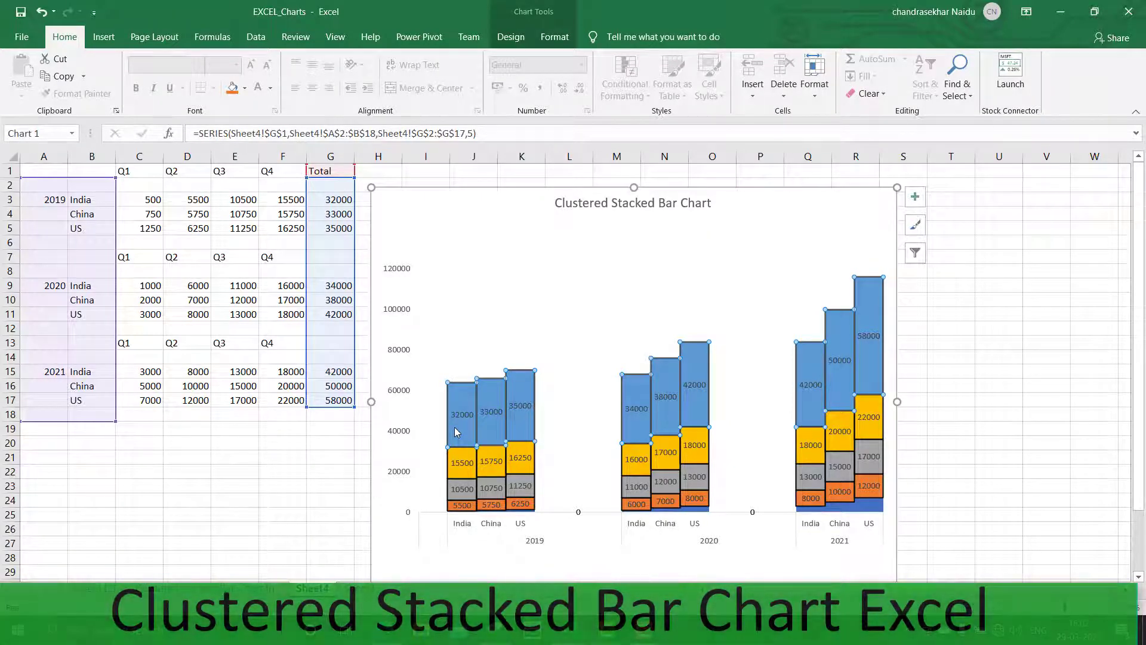
pyautogui.rightClick(454, 428)
pyautogui.click(472, 381)
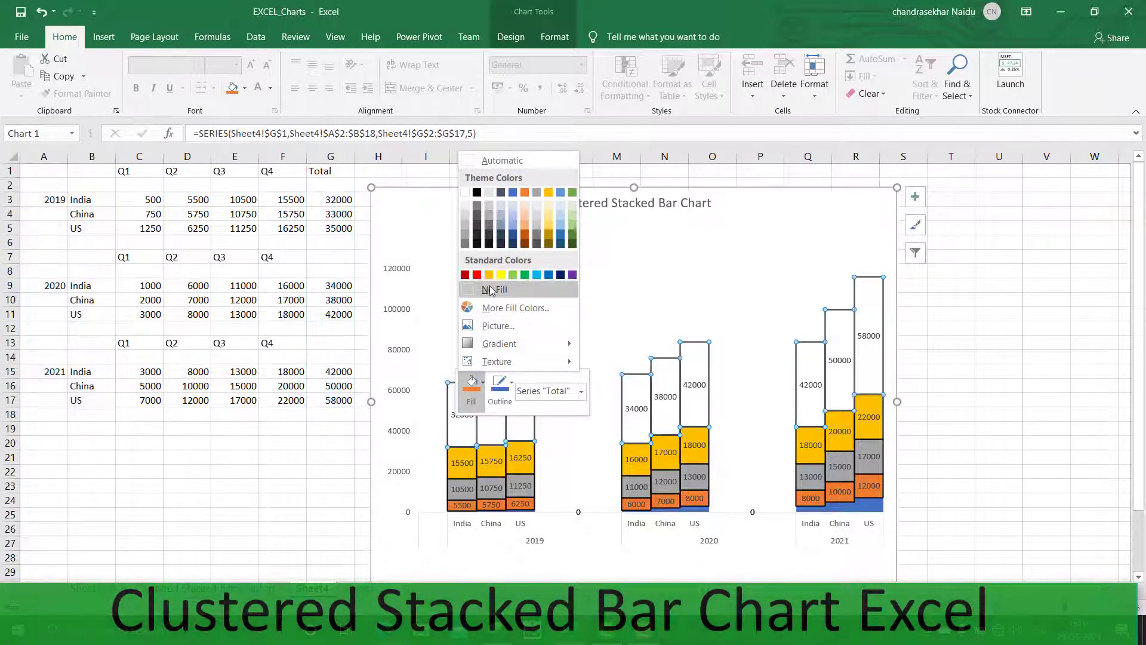
pyautogui.click(491, 289)
pyautogui.click(586, 304)
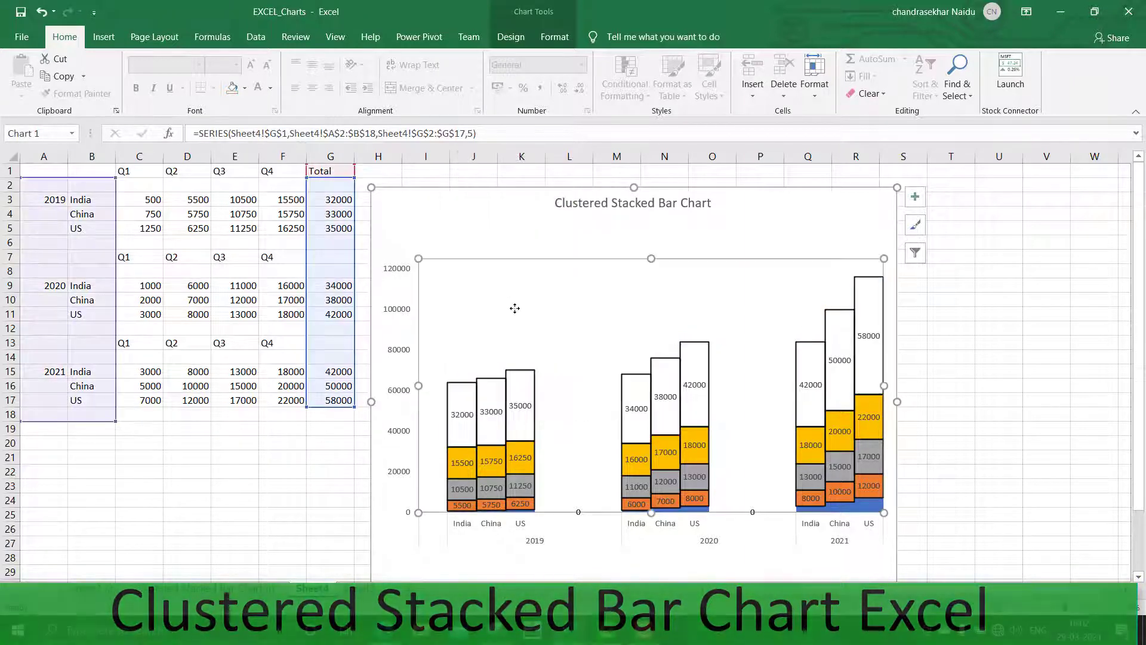
# Remove the border from the Total series by setting its border to No line
pyautogui.click(456, 388)
pyautogui.rightClick(456, 387)
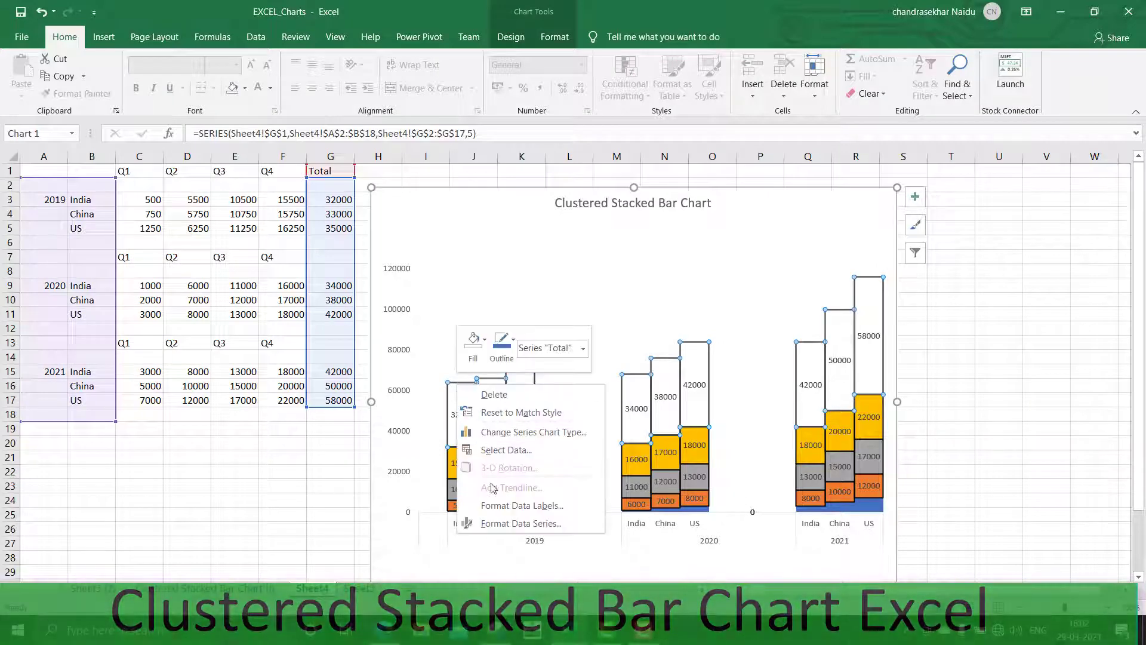
pyautogui.click(494, 522)
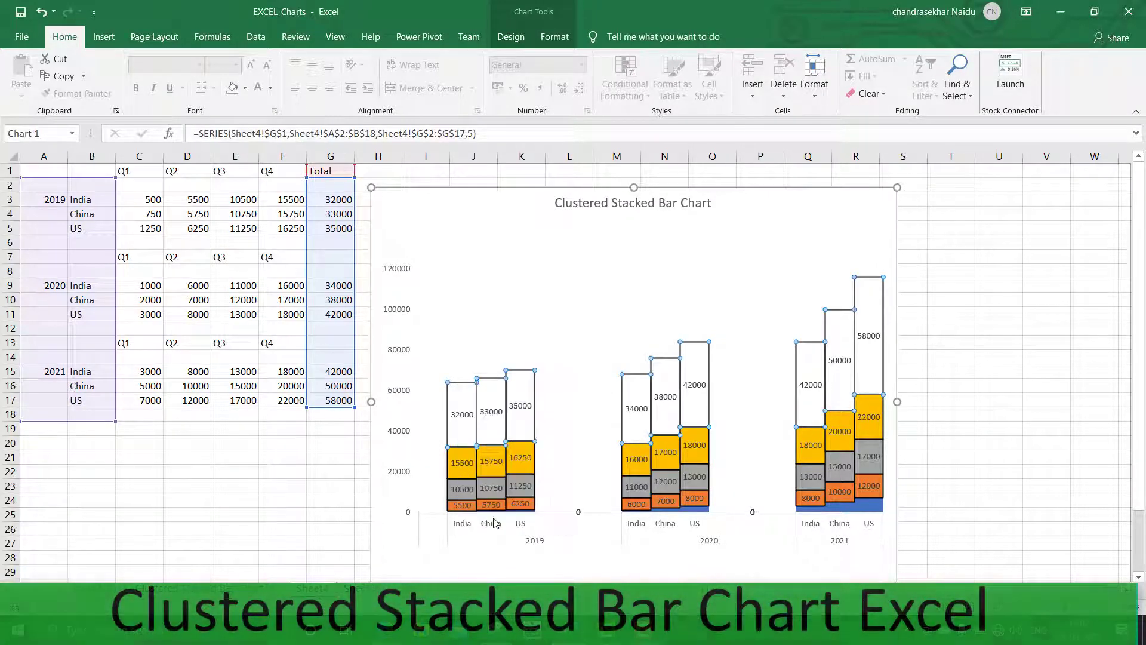
pyautogui.click(955, 216)
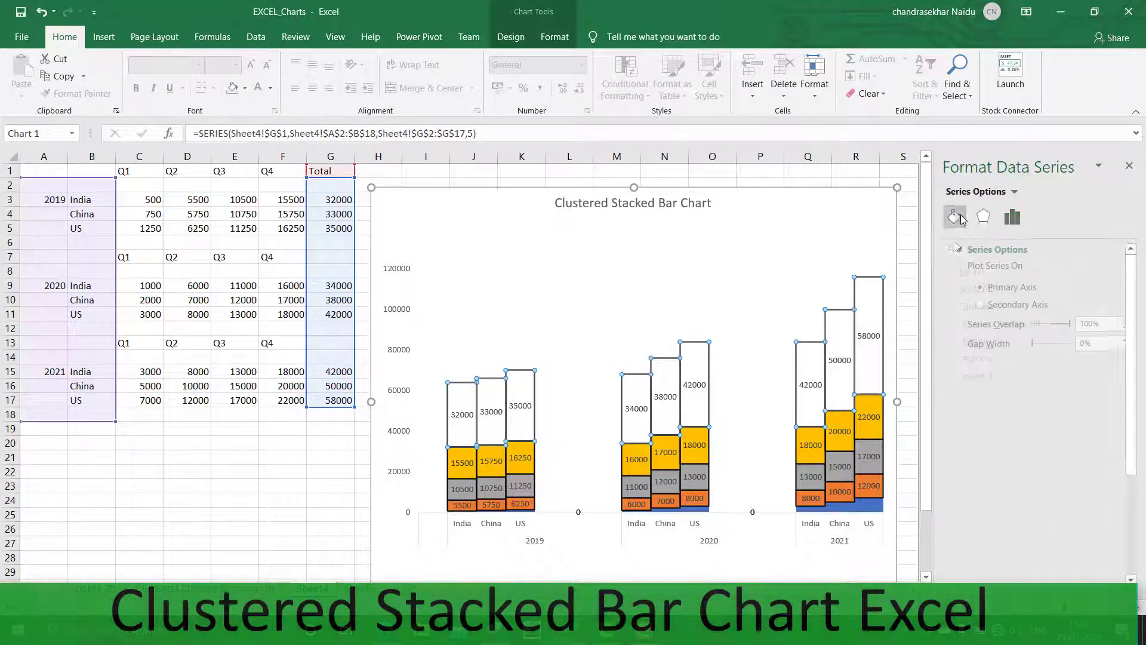
pyautogui.click(965, 423)
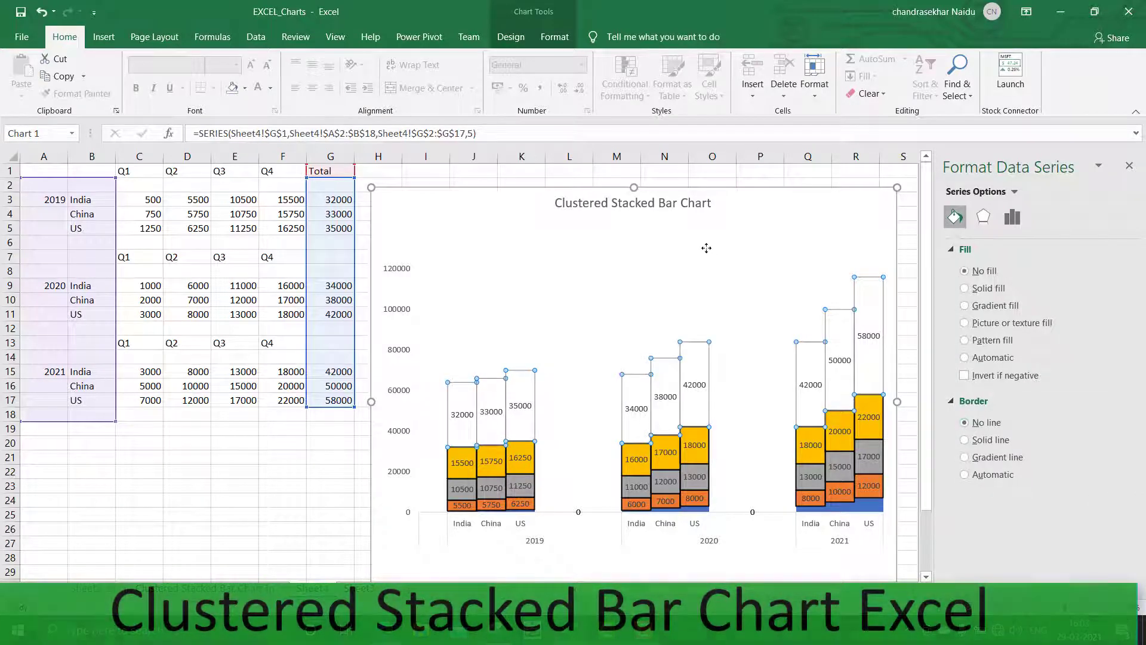
# Position the Total series data labels at Inside Base so totals sit above each stacked column
pyautogui.click(461, 418)
pyautogui.click(460, 418)
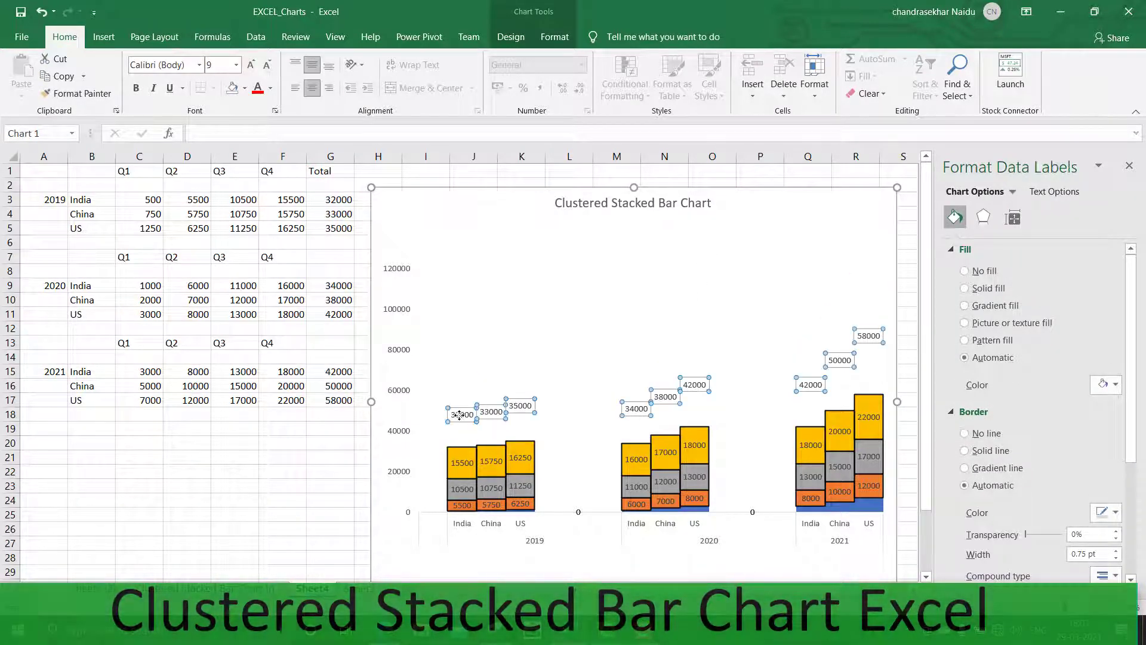
pyautogui.rightClick(461, 418)
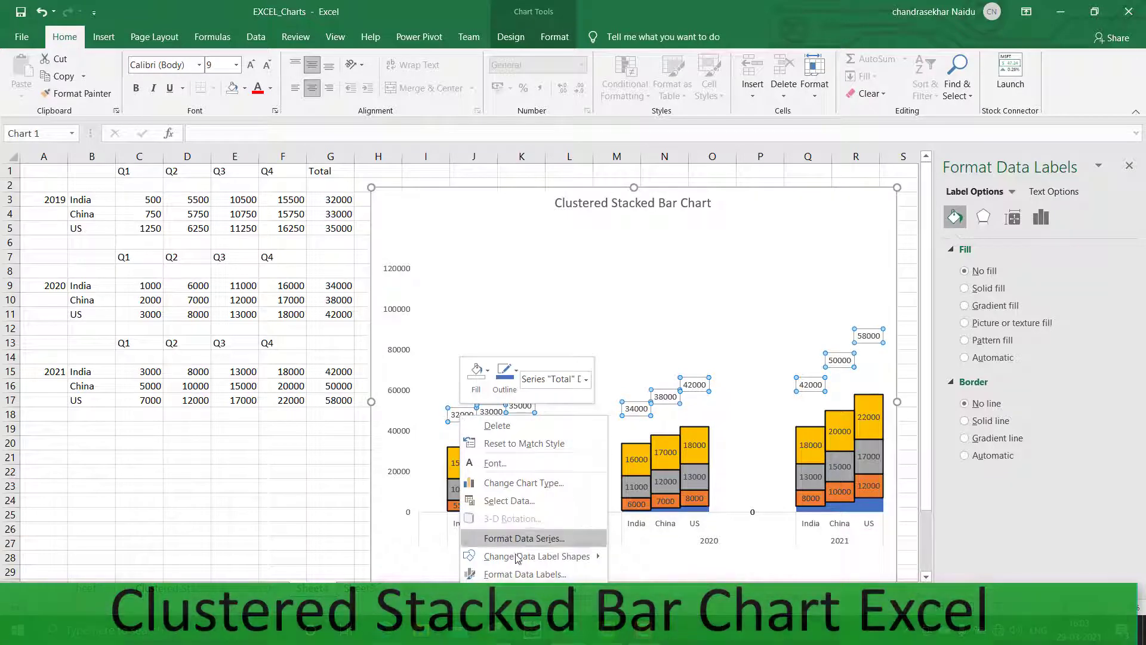
pyautogui.click(521, 571)
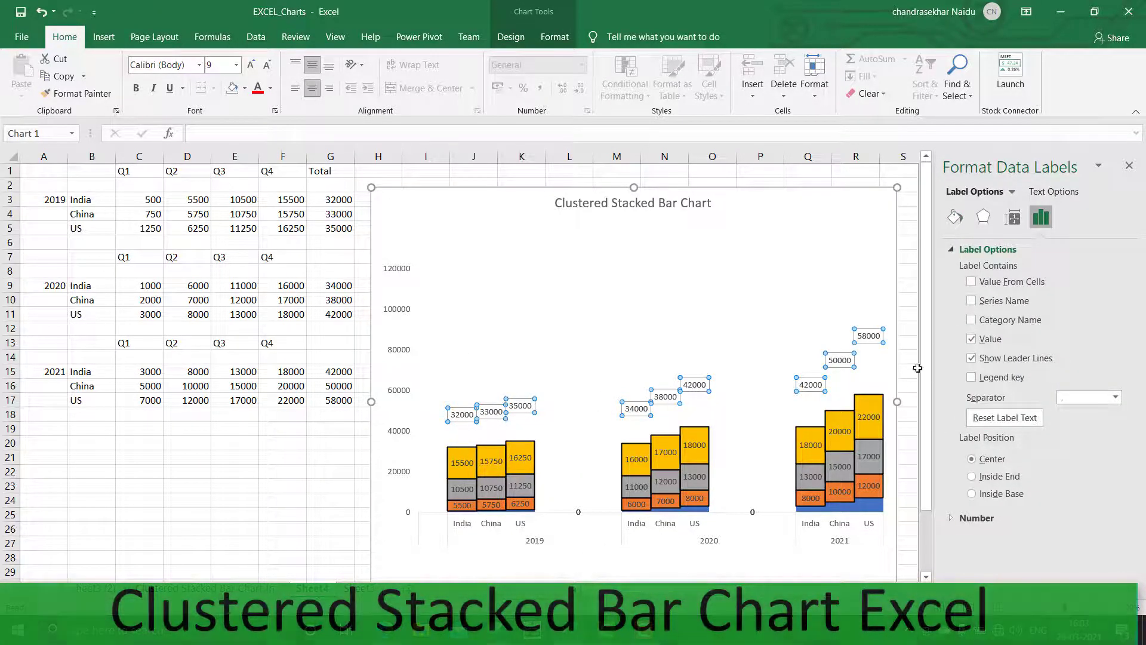
pyautogui.click(976, 498)
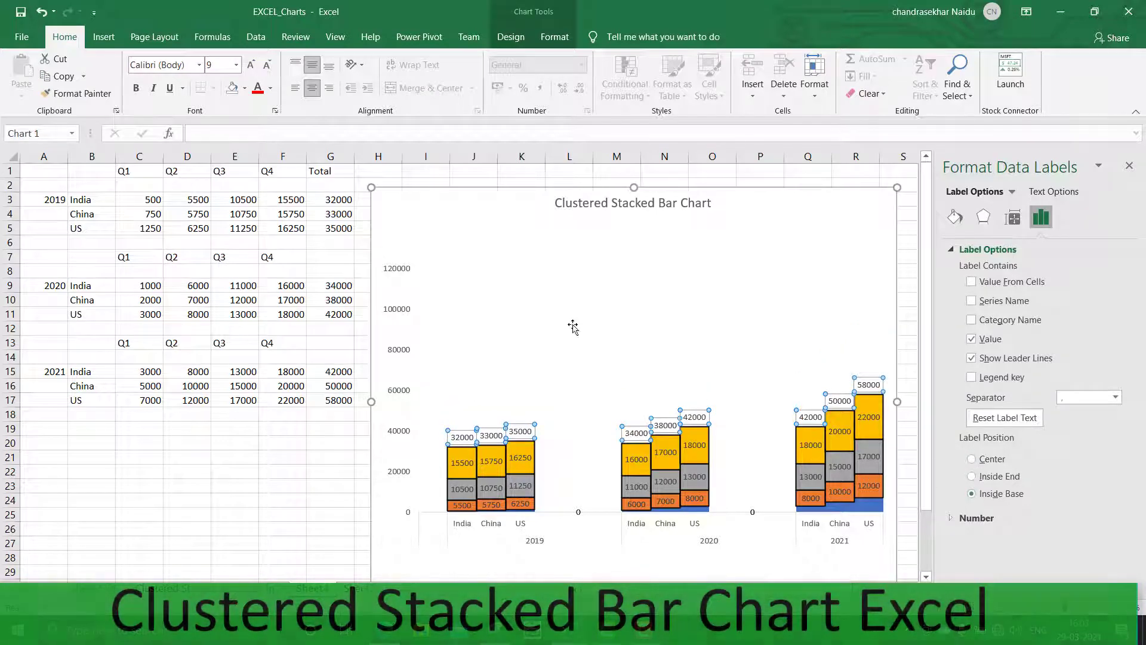
pyautogui.click(609, 471)
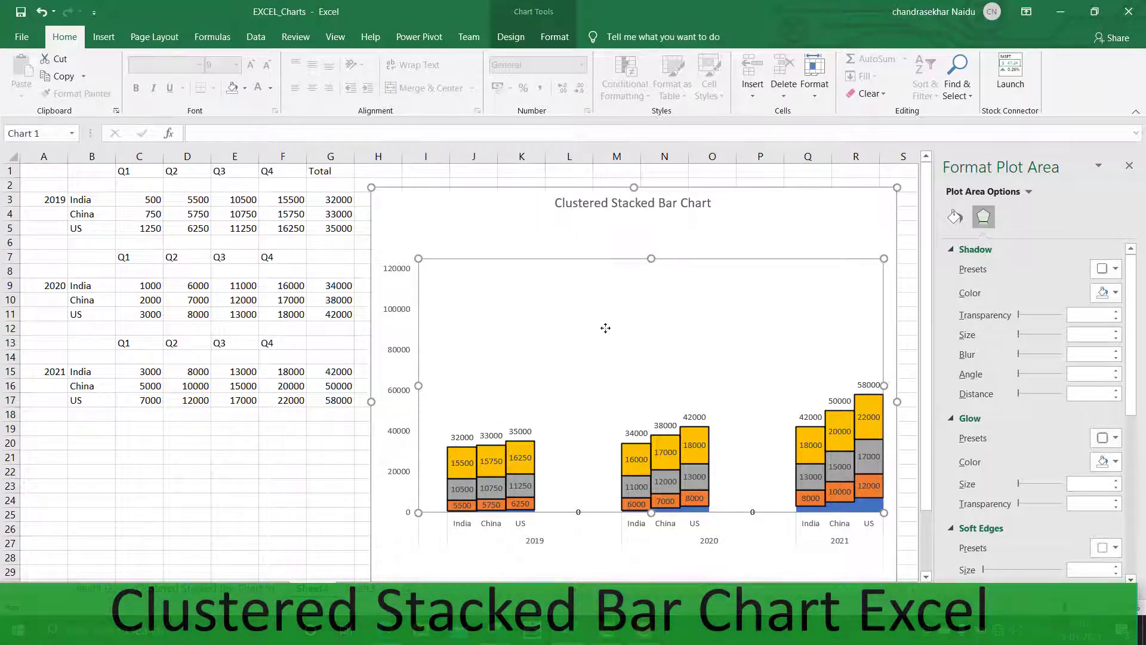
pyautogui.click(1127, 167)
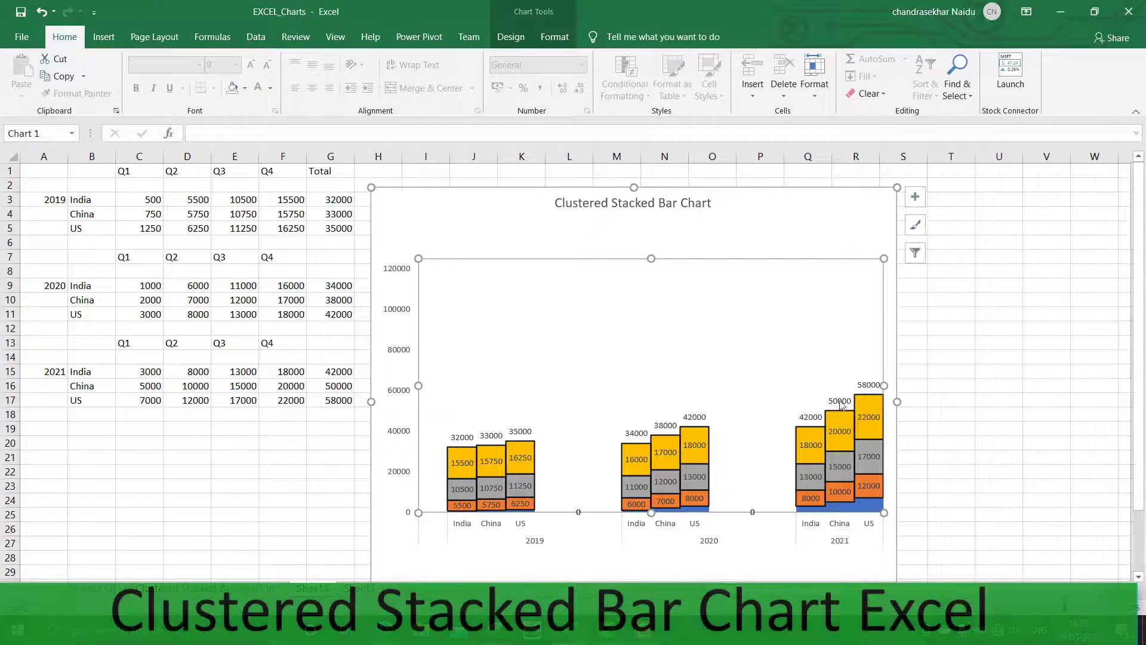
# Set the vertical axis maximum bound to 75000
pyautogui.click(849, 528)
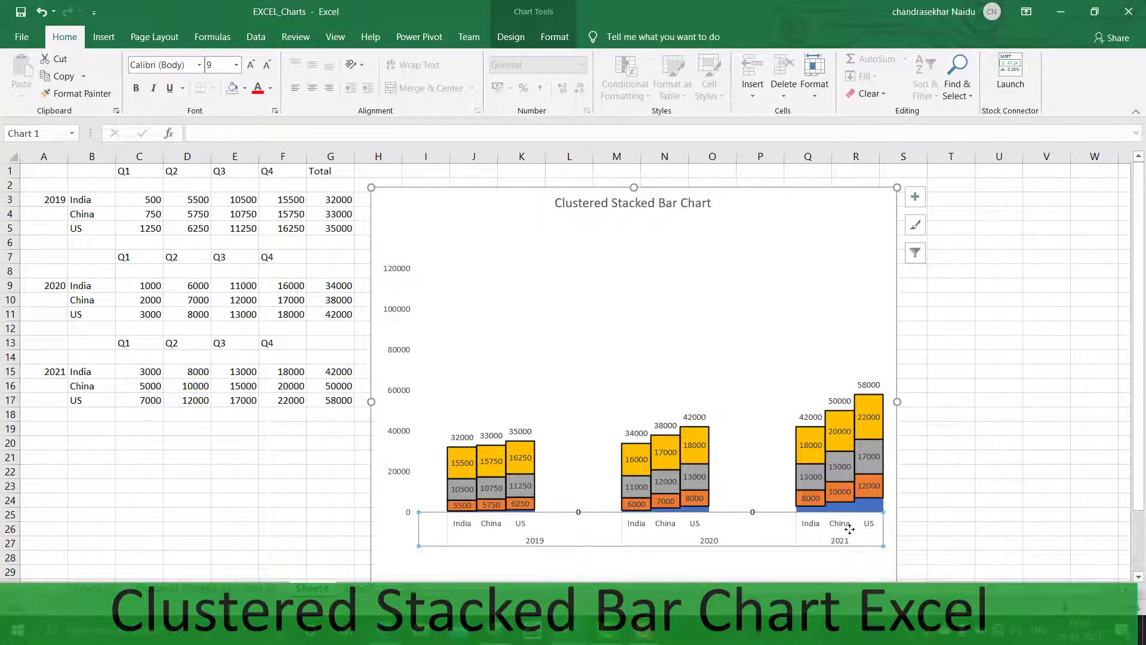
pyautogui.click(875, 504)
pyautogui.rightClick(875, 504)
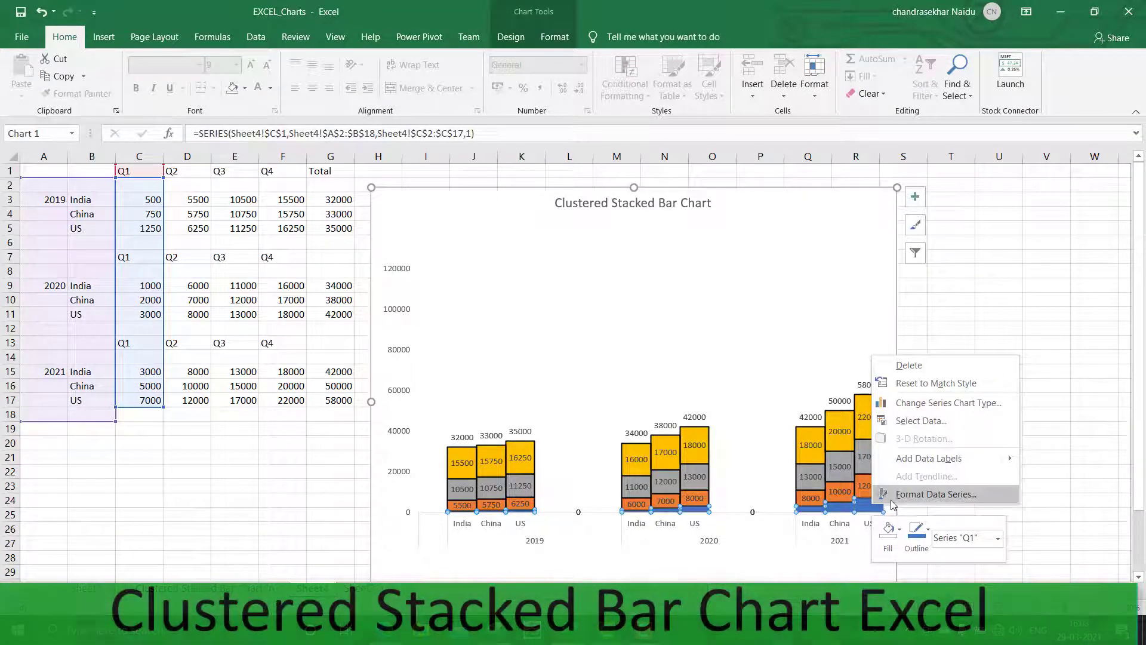
pyautogui.click(891, 500)
pyautogui.press('Return')
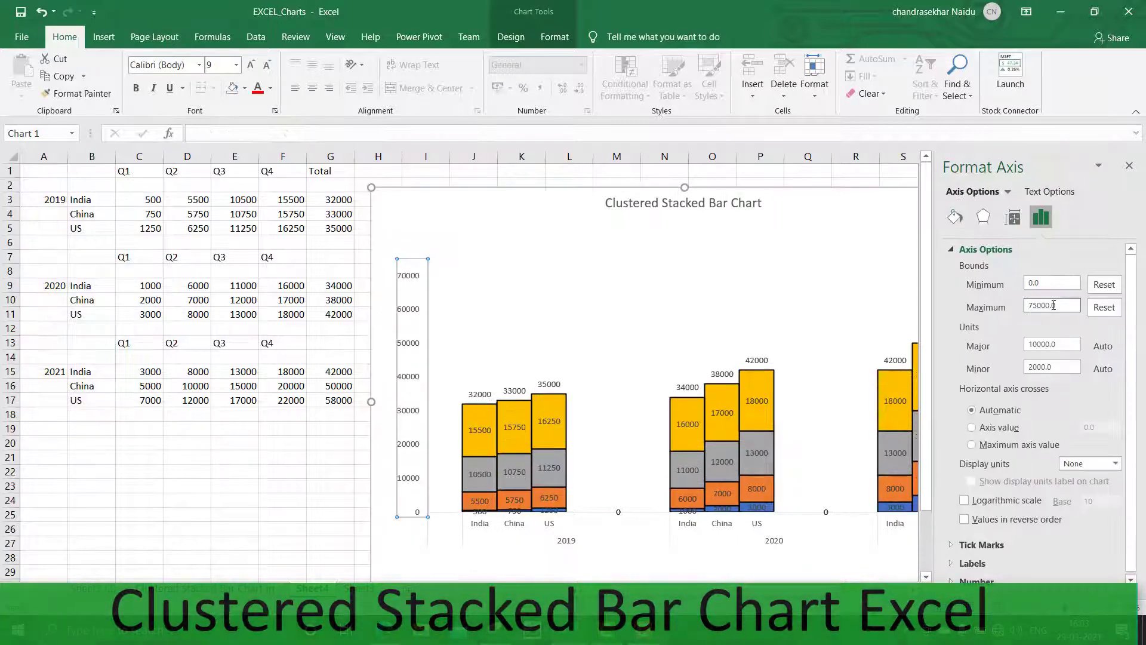
pyautogui.click(187, 472)
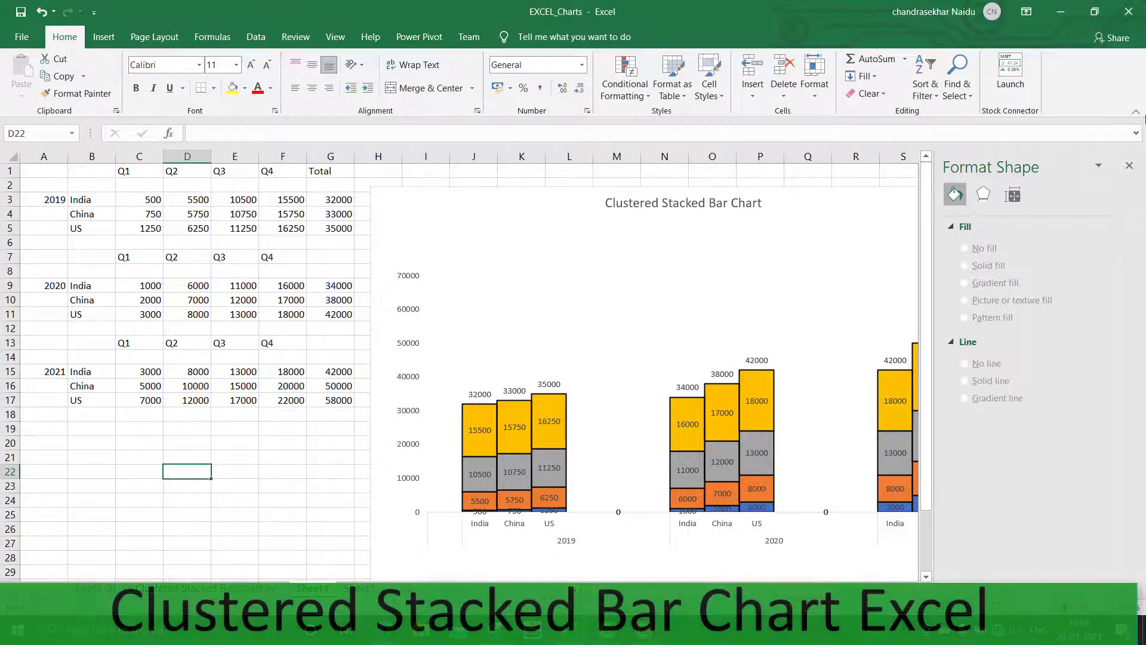
pyautogui.click(1129, 166)
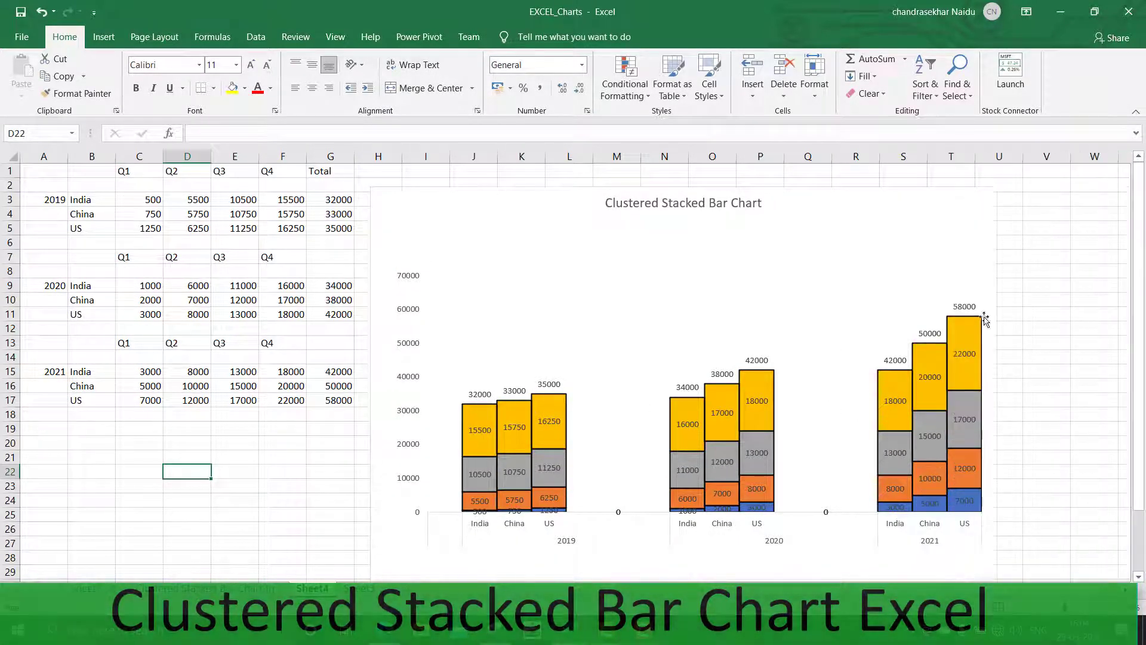
pyautogui.scroll(-1, 993, 371)
pyautogui.scroll(1, 992, 370)
pyautogui.scroll(-1, 998, 340)
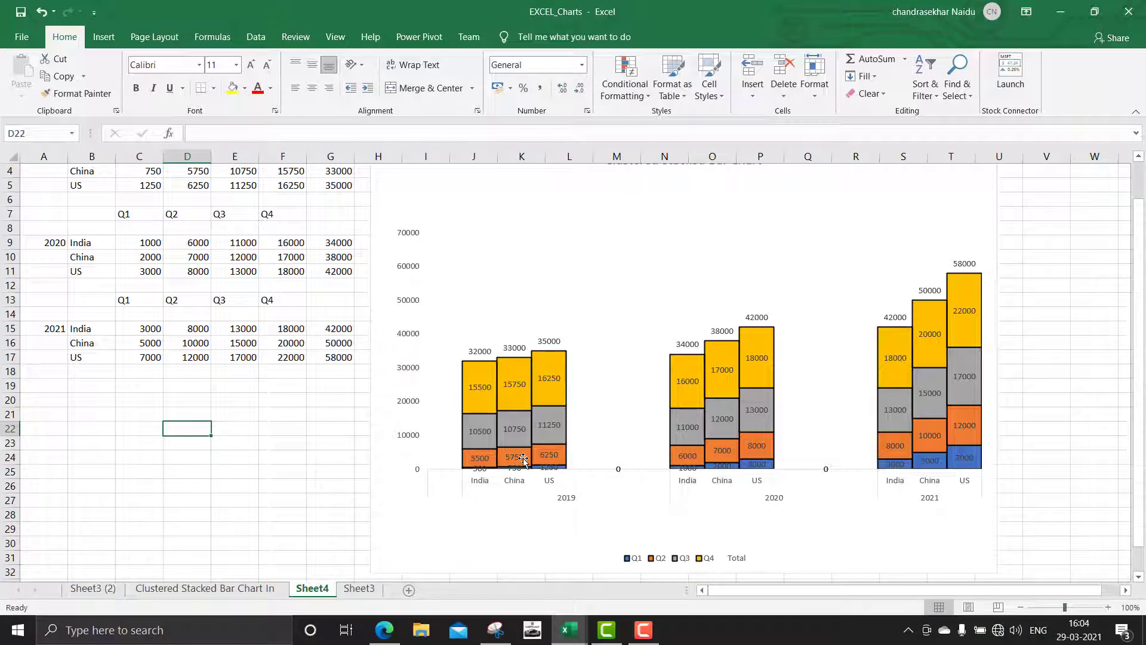
pyautogui.scroll(1, 871, 349)
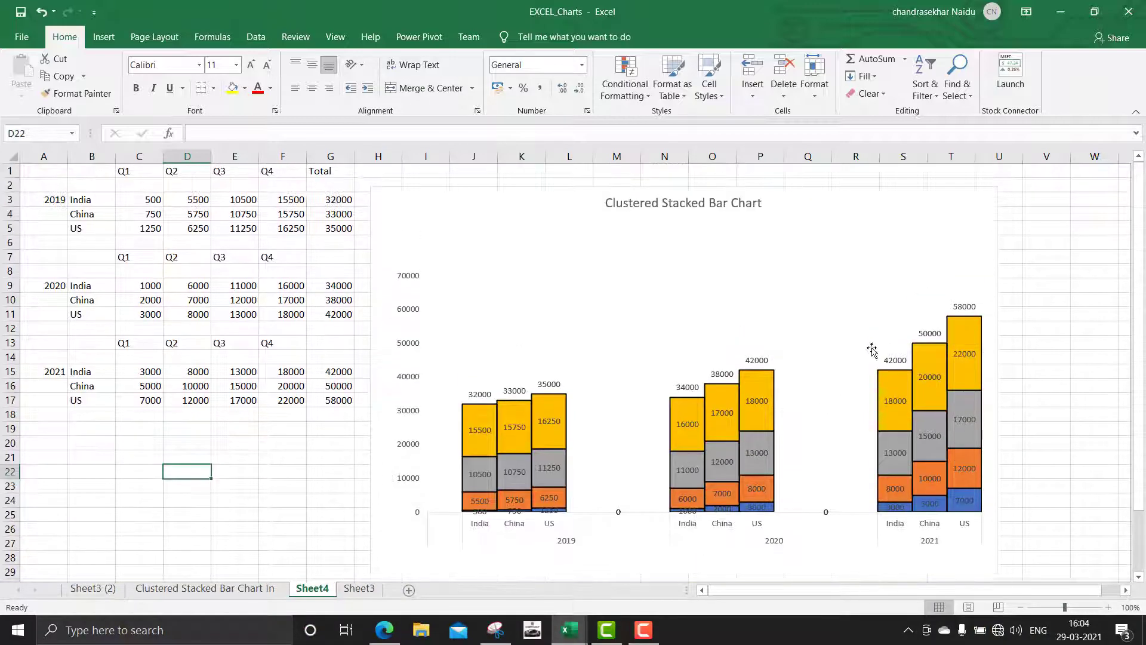
pyautogui.scroll(-1, 872, 349)
pyautogui.scroll(1, 850, 358)
pyautogui.scroll(-2, 824, 413)
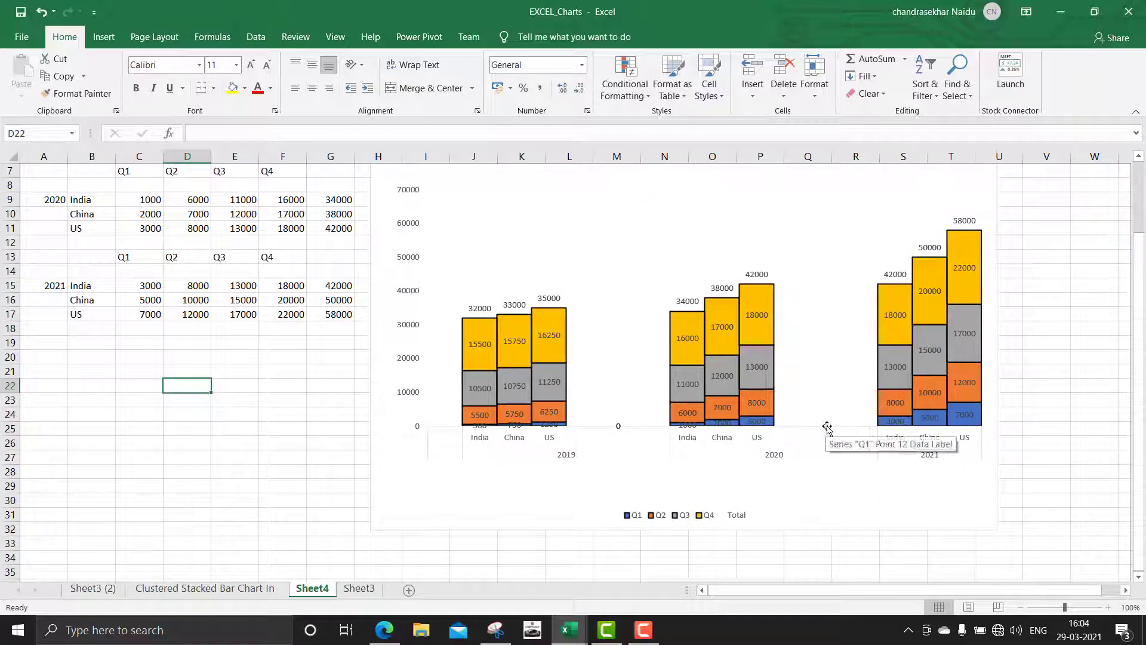
# Delete the Q3 and Q4 series data labels from the chart
pyautogui.click(824, 427)
pyautogui.click(816, 440)
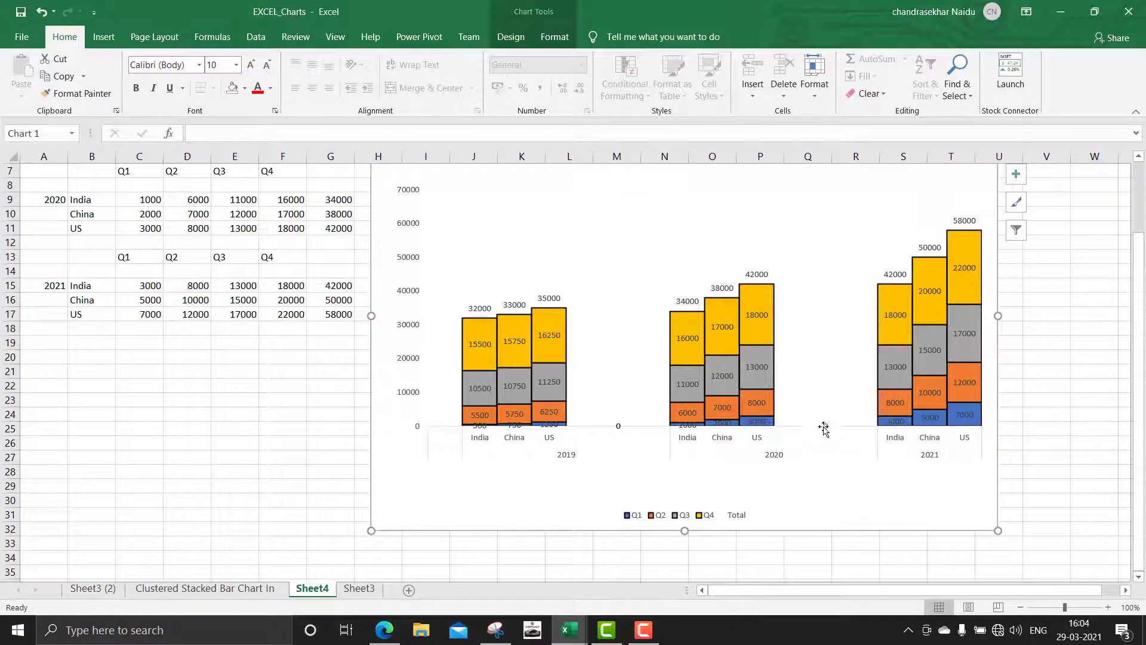
pyautogui.click(823, 427)
pyautogui.click(824, 427)
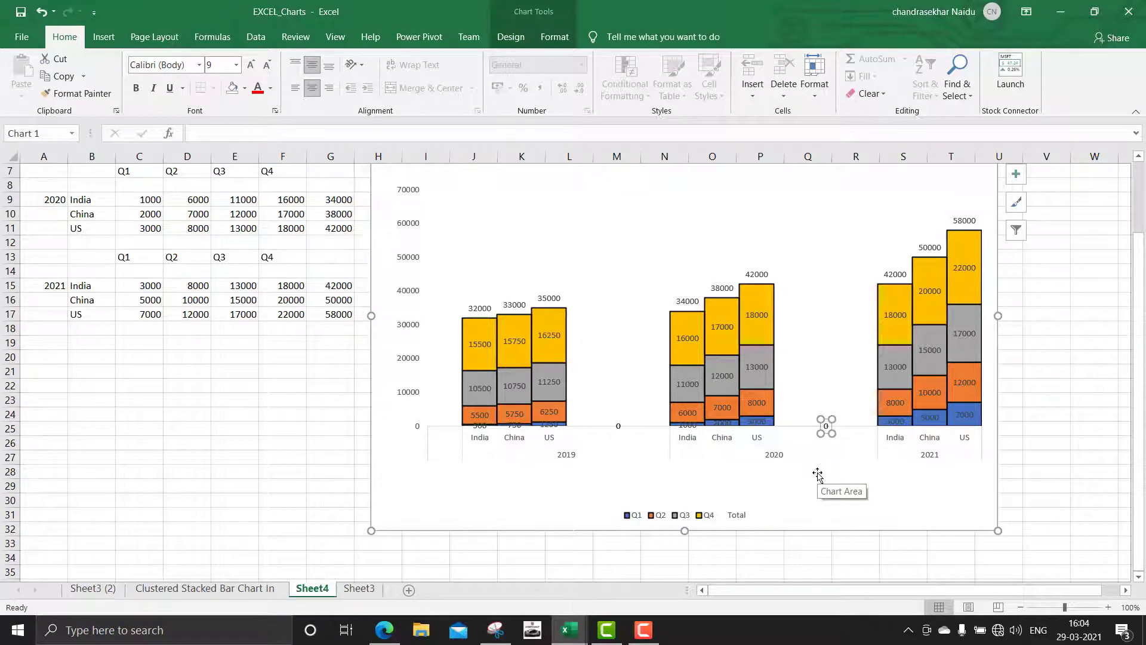
pyautogui.click(817, 473)
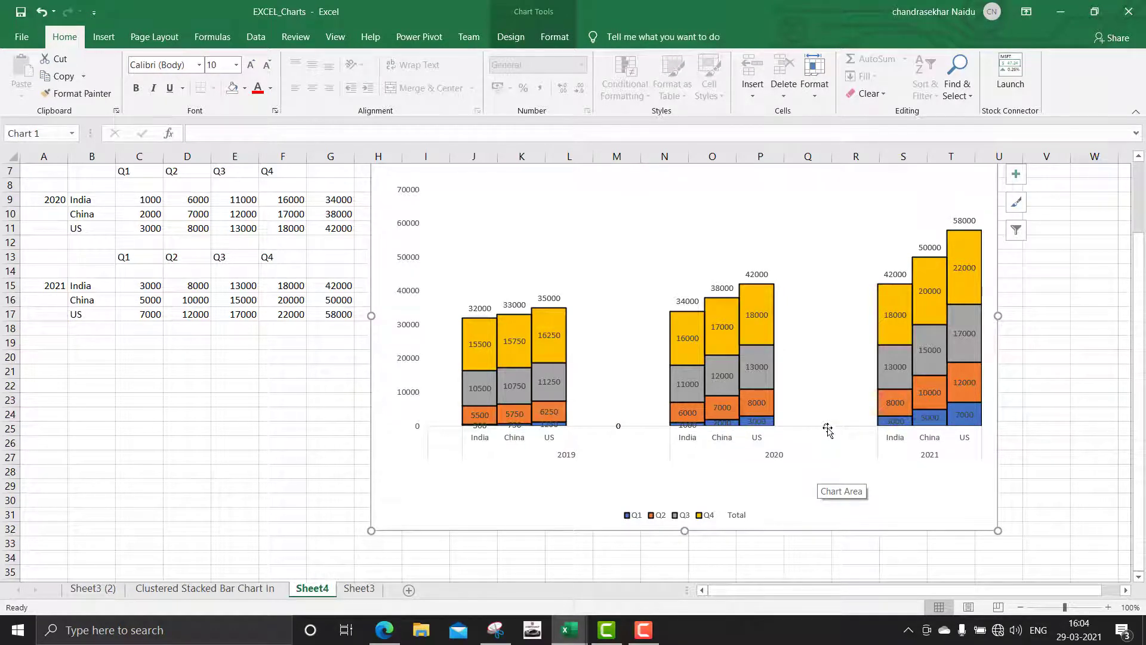
pyautogui.click(827, 428)
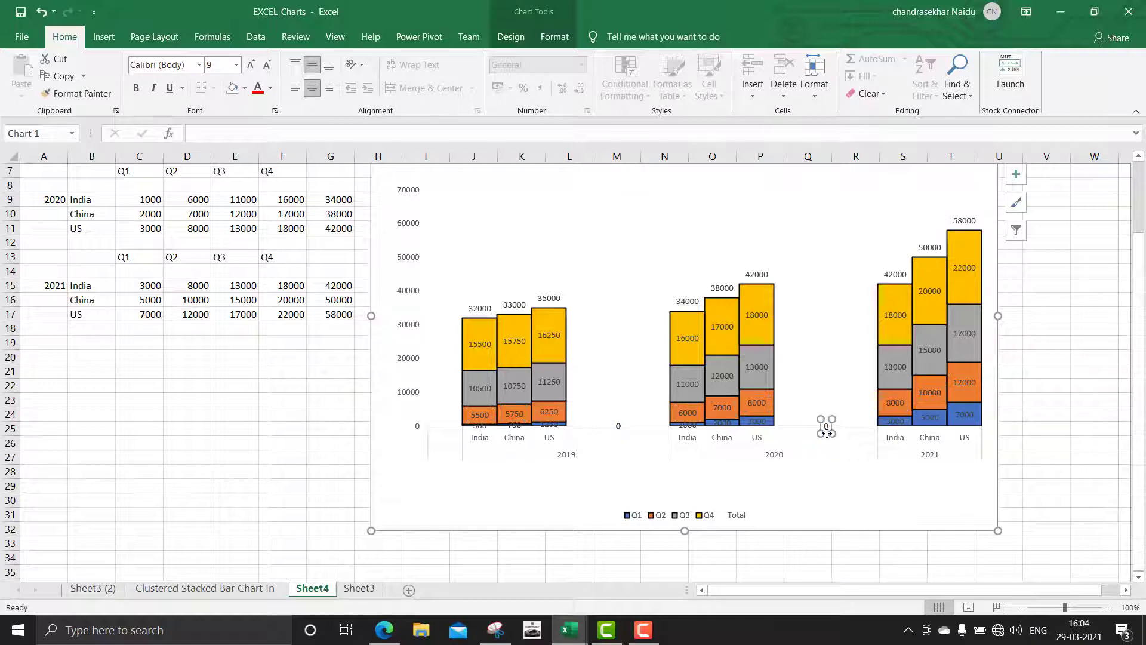
pyautogui.press('Escape')
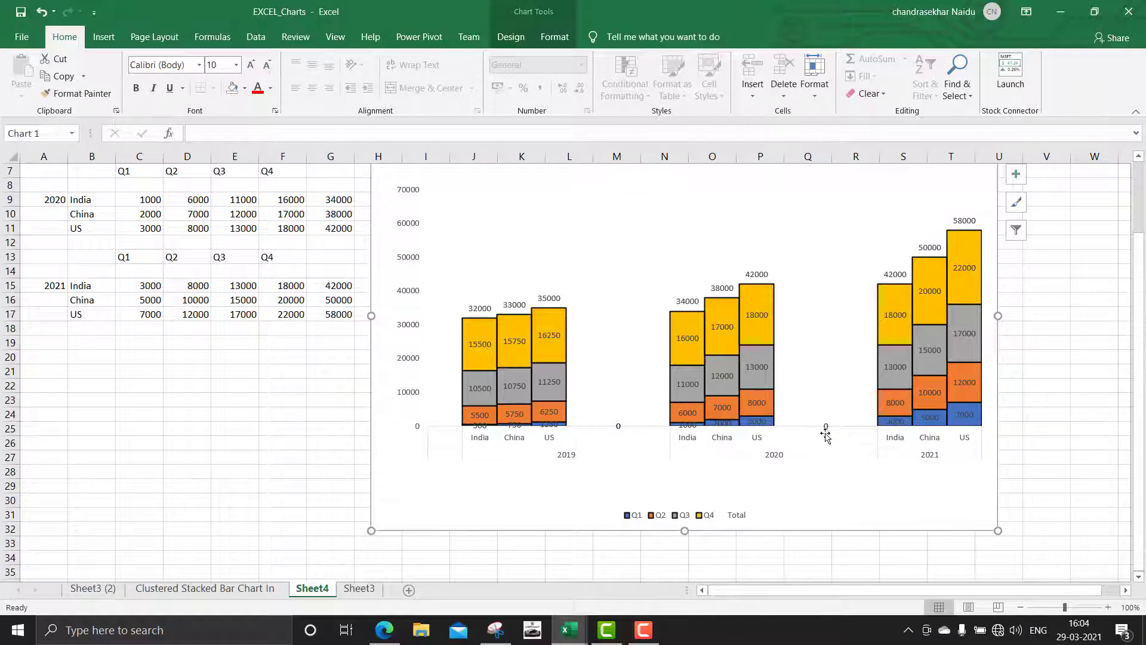
pyautogui.click(826, 430)
pyautogui.press('Delete')
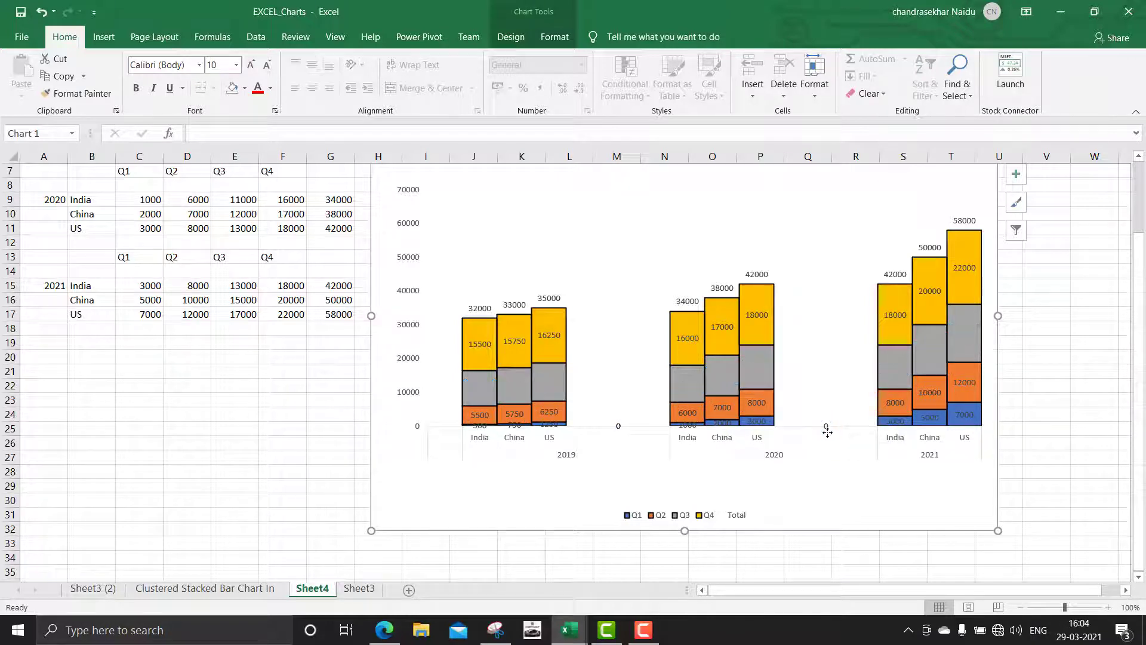
pyautogui.click(827, 428)
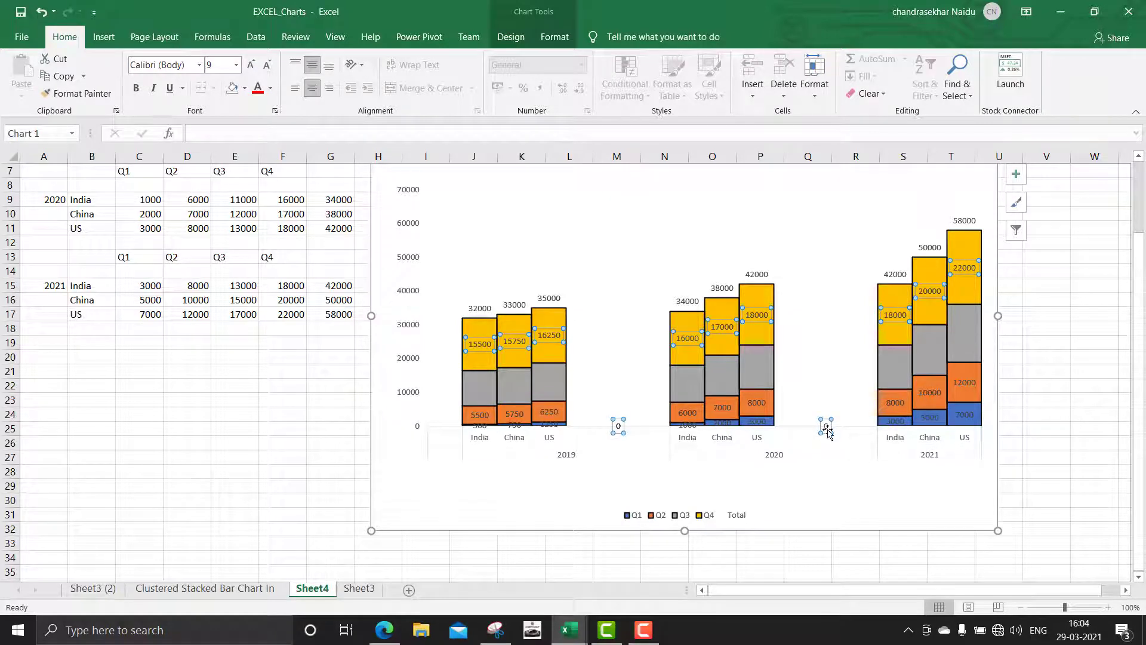
pyautogui.press('Delete')
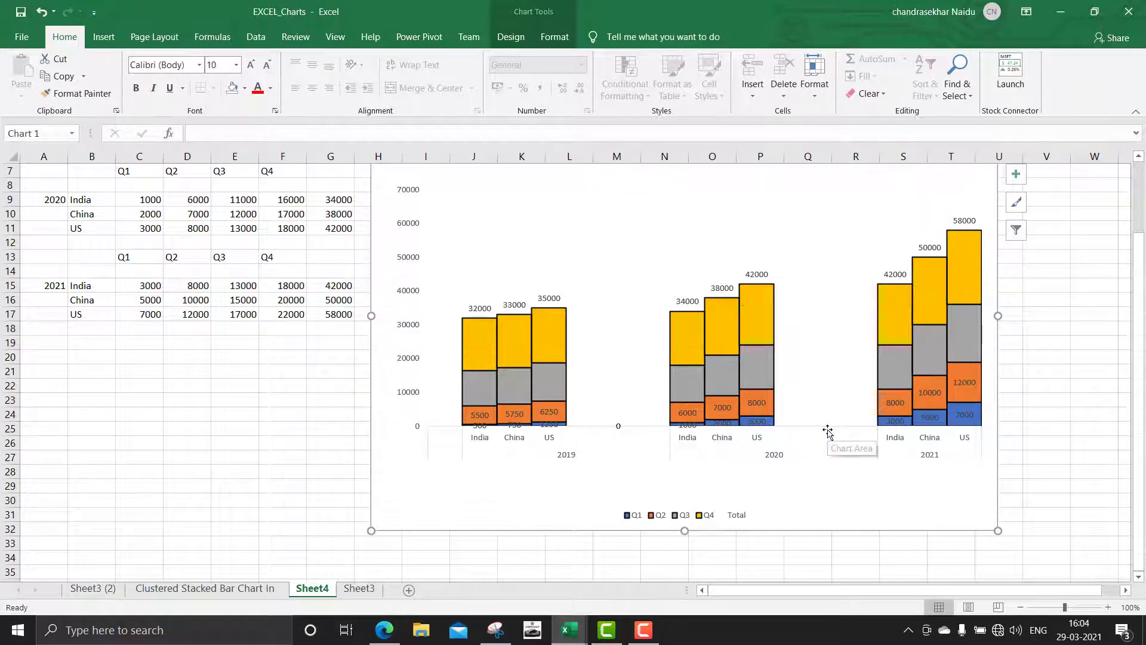
pyautogui.click(618, 427)
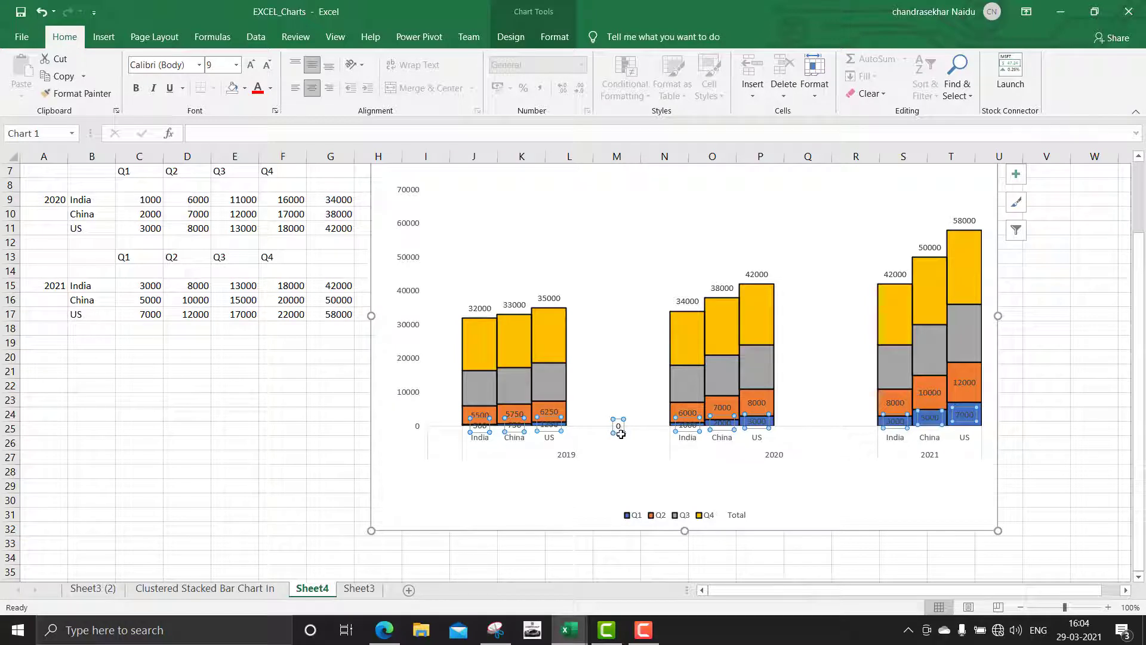
pyautogui.click(619, 466)
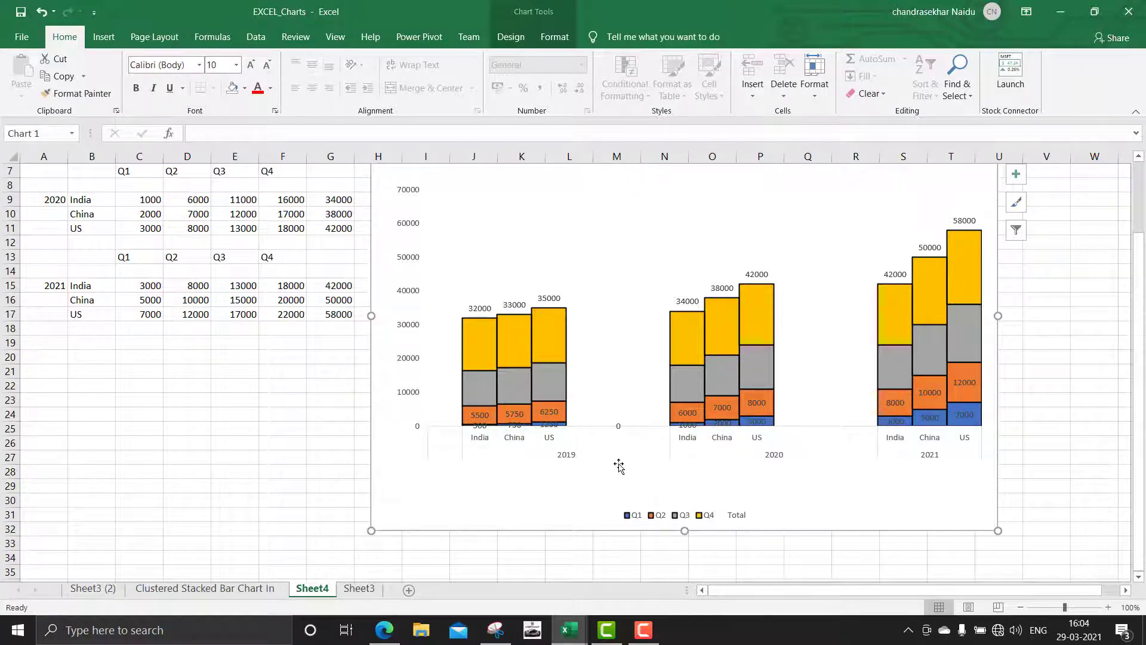
pyautogui.click(621, 428)
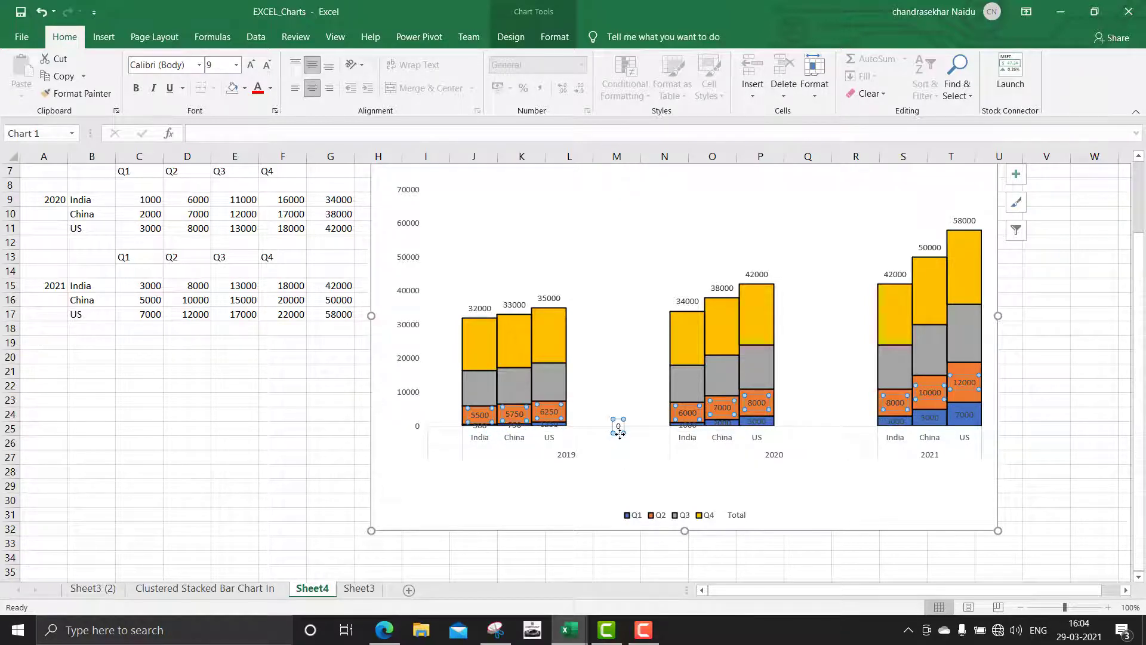
pyautogui.click(620, 433)
# Add data labels back to the Q3 and Q4 series of the stacked columns
pyautogui.click(695, 385)
pyautogui.rightClick(694, 385)
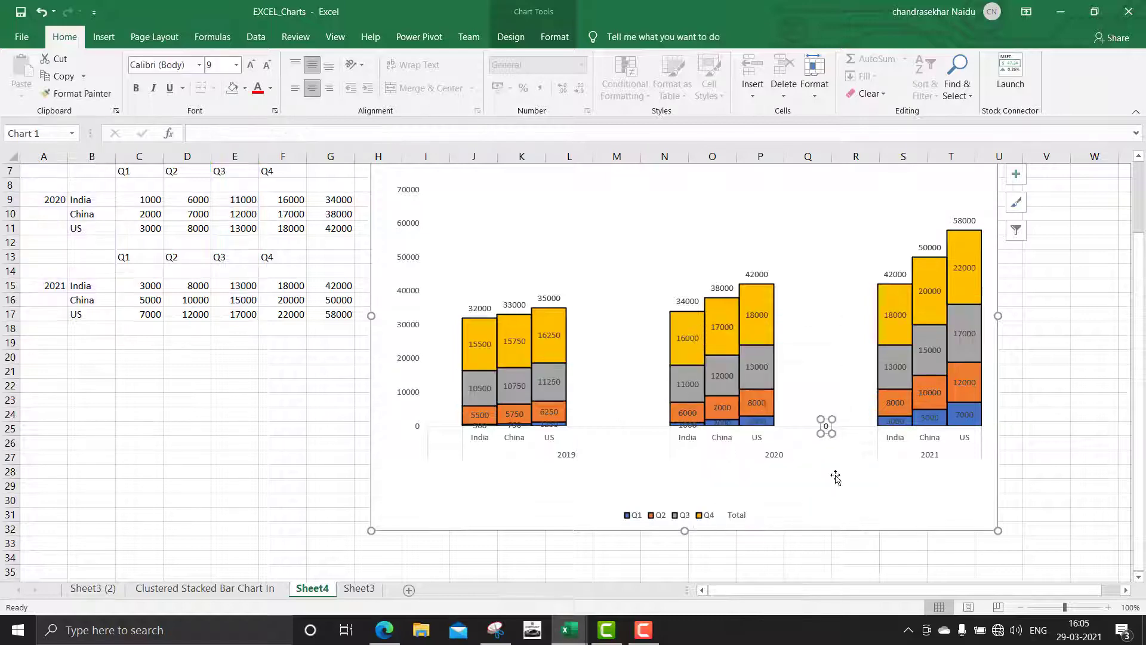
pyautogui.click(835, 477)
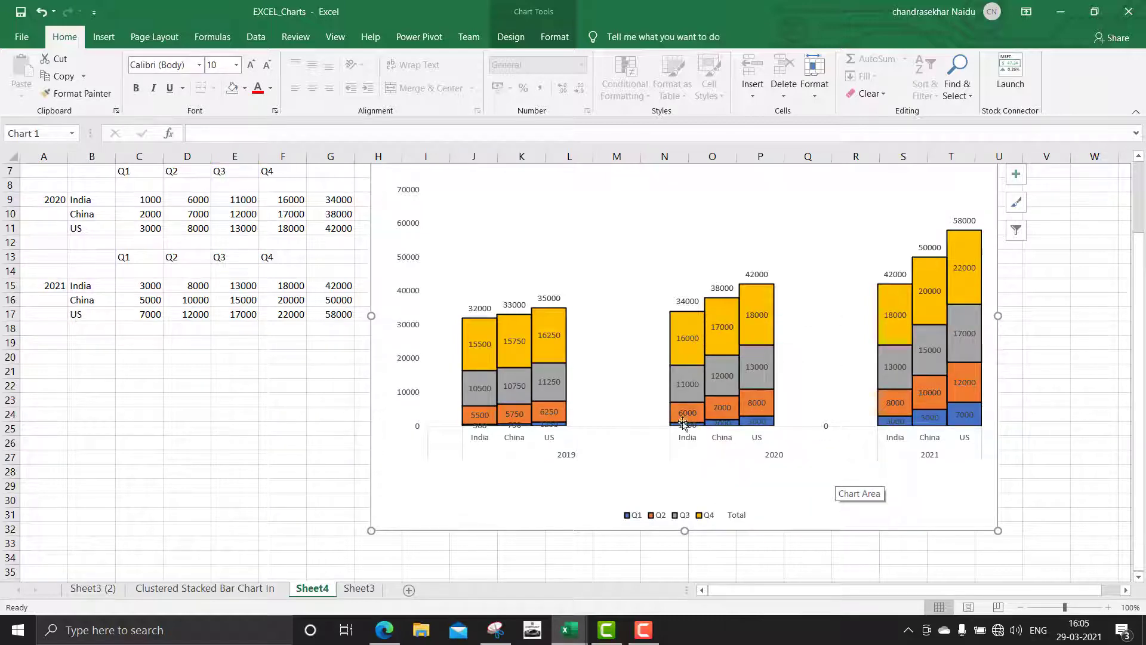
# Delete the stray 0 data label in the gap between year groups and remove the vertical axis
pyautogui.click(825, 428)
pyautogui.press('Delete')
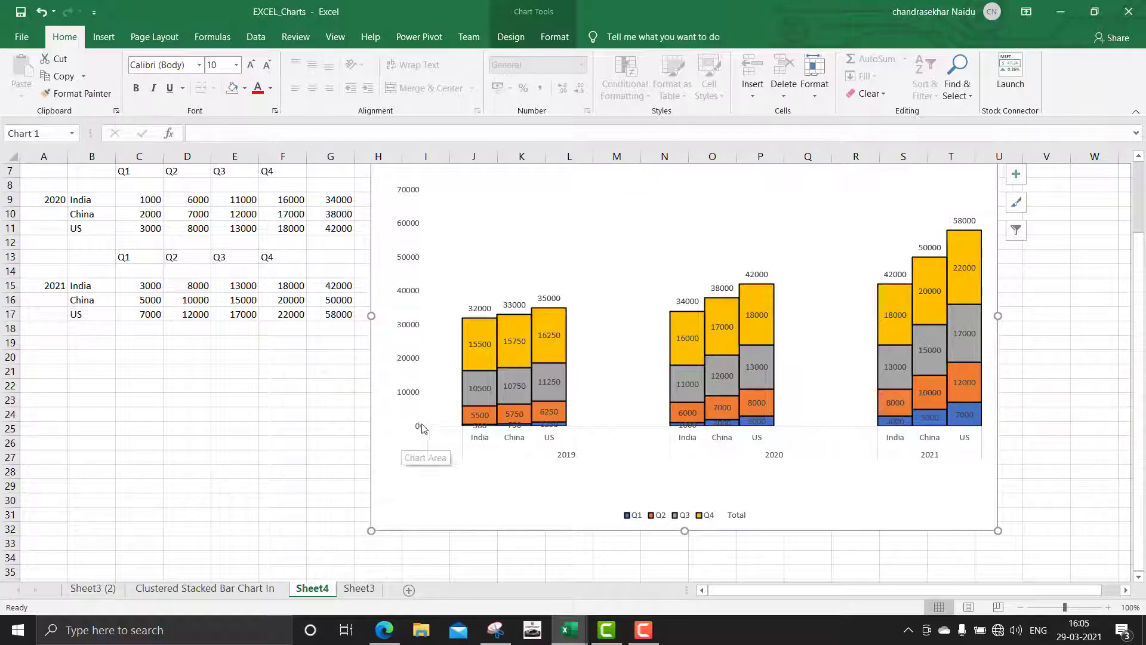
pyautogui.click(420, 428)
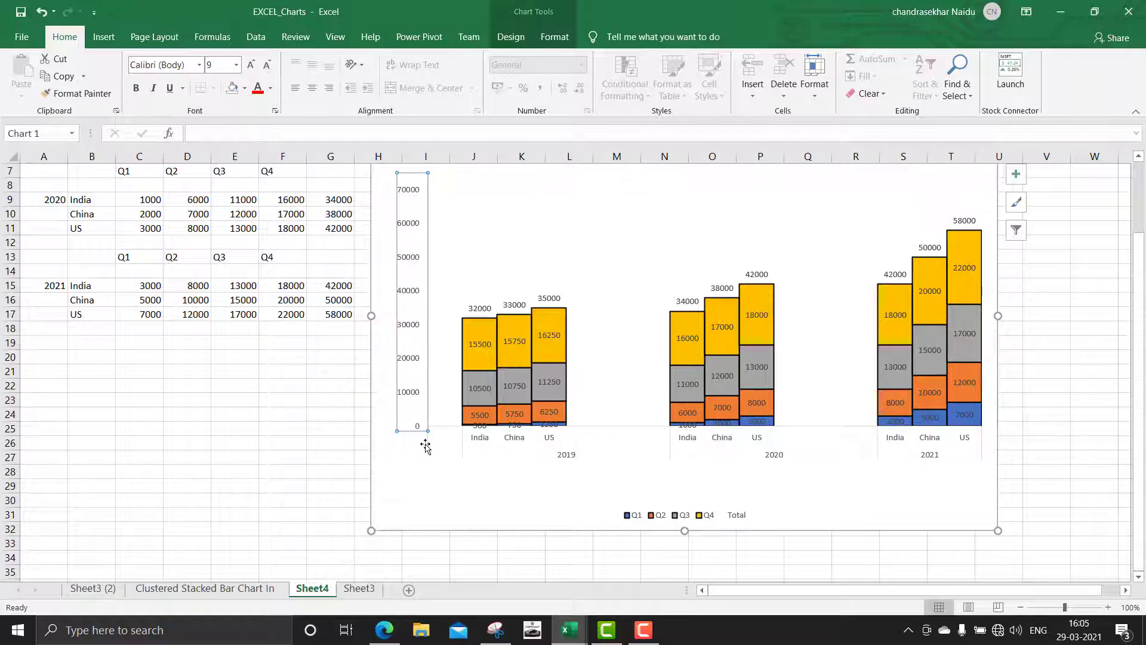
pyautogui.click(425, 448)
pyautogui.click(426, 387)
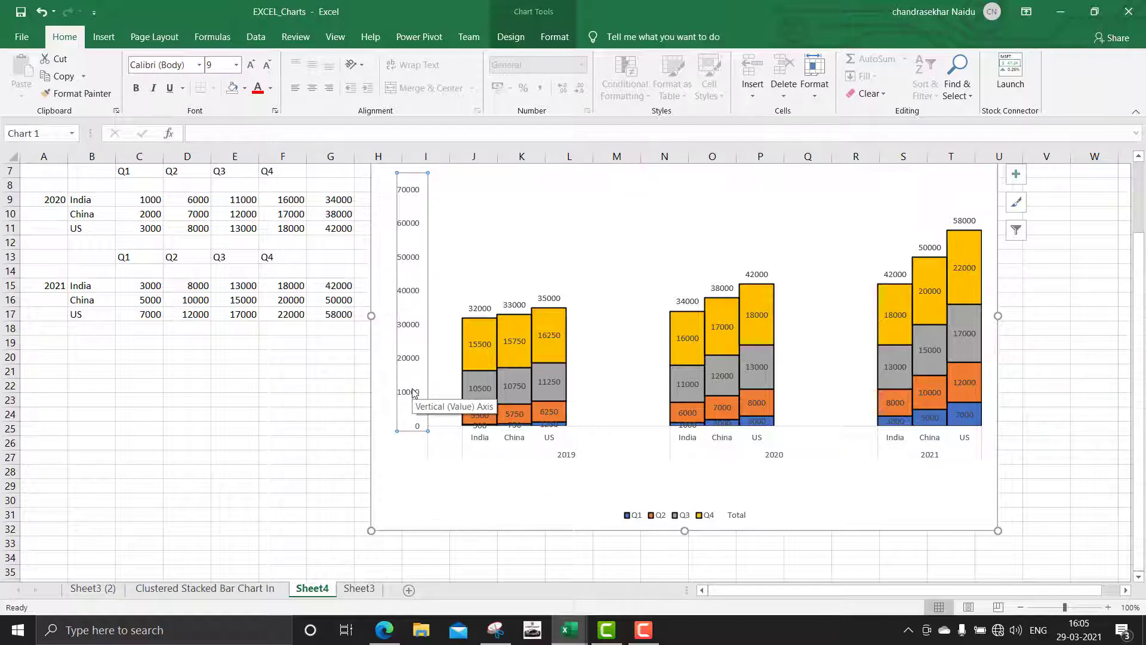
pyautogui.press('Delete')
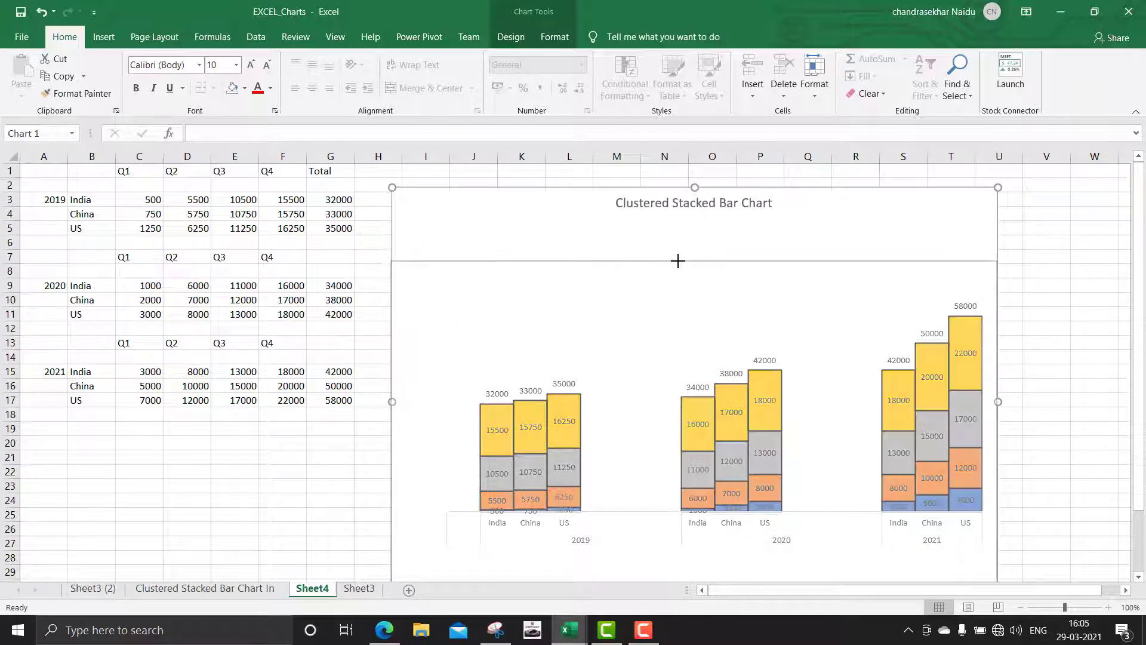
pyautogui.scroll(-3, 823, 341)
pyautogui.click(1046, 358)
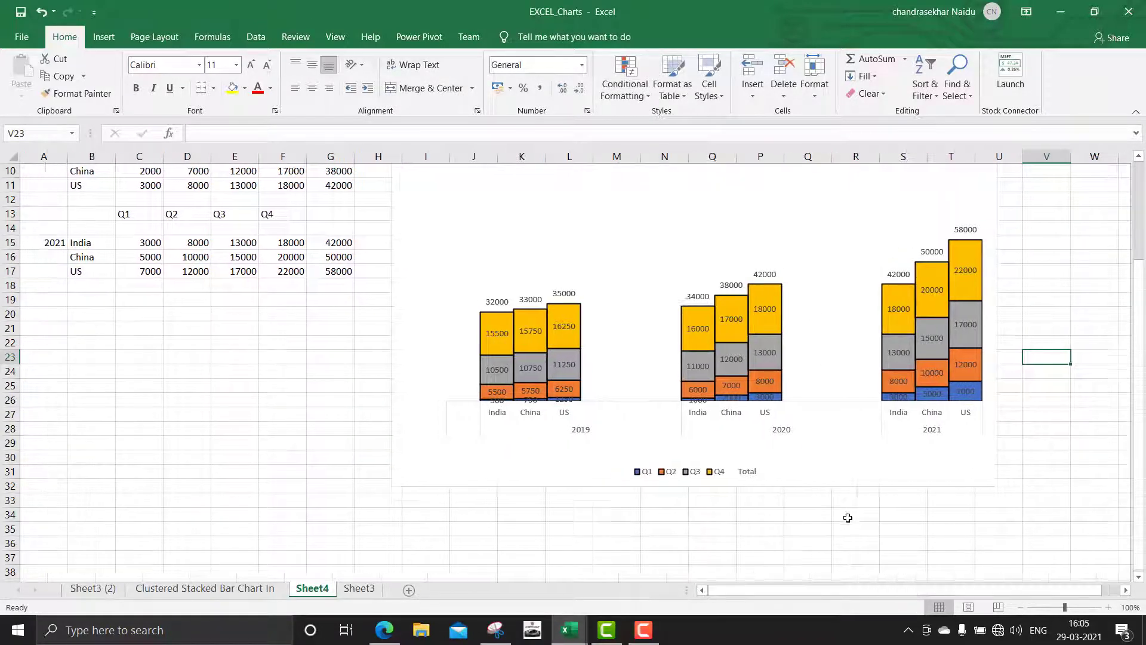
pyautogui.scroll(1, 844, 523)
pyautogui.scroll(1, 844, 523)
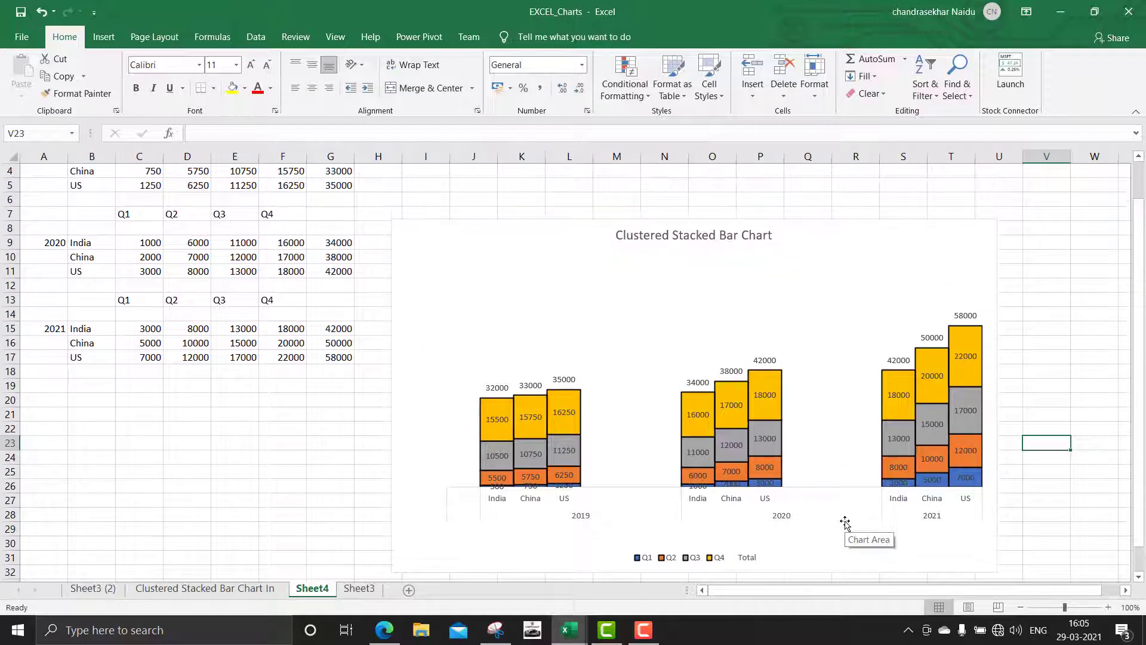